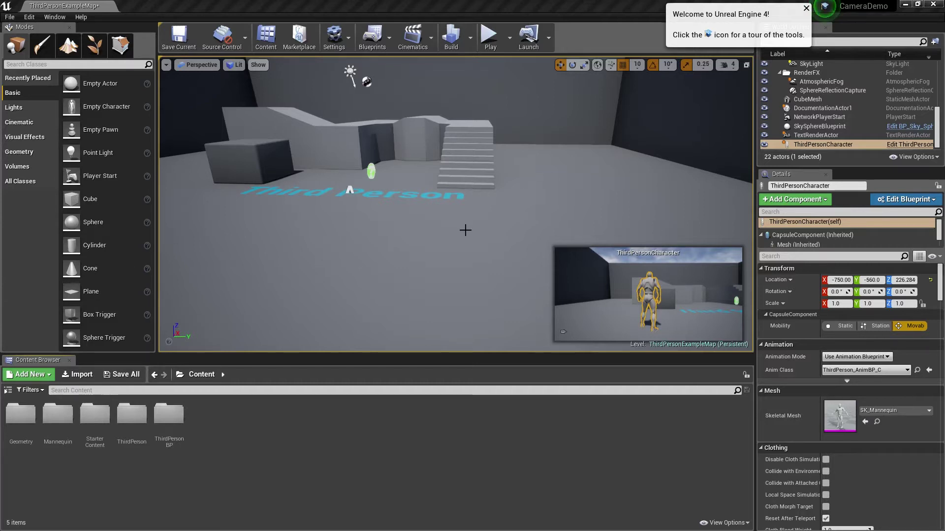
right_click_drag(473, 219, 502, 224)
left_click(490, 37)
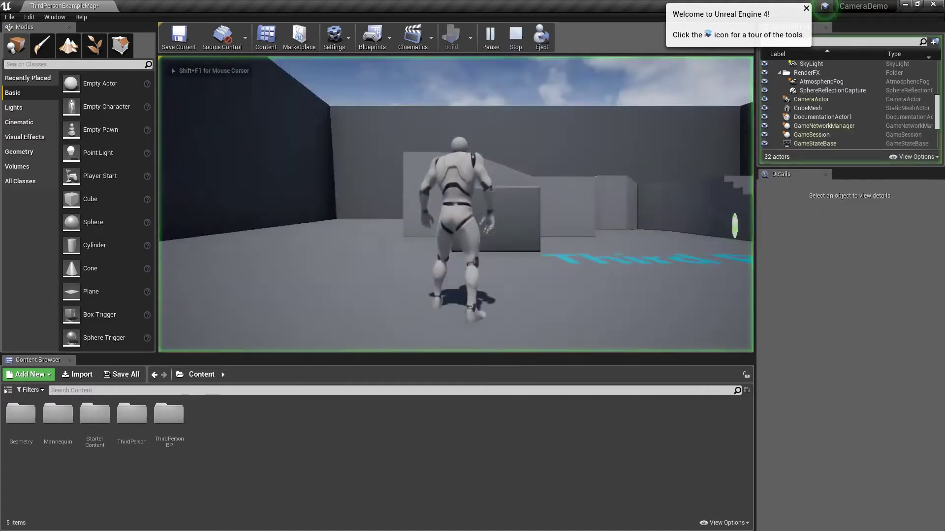
key("w")
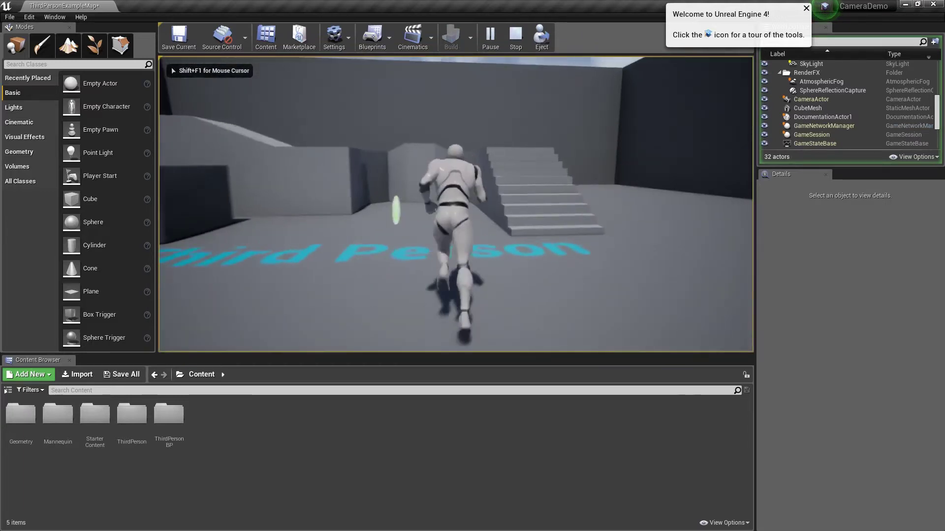
key("w")
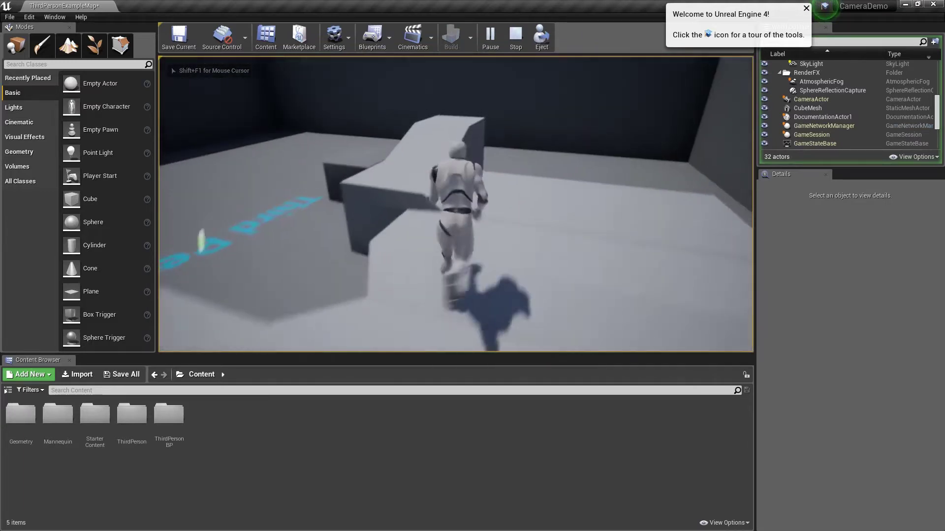
key("w")
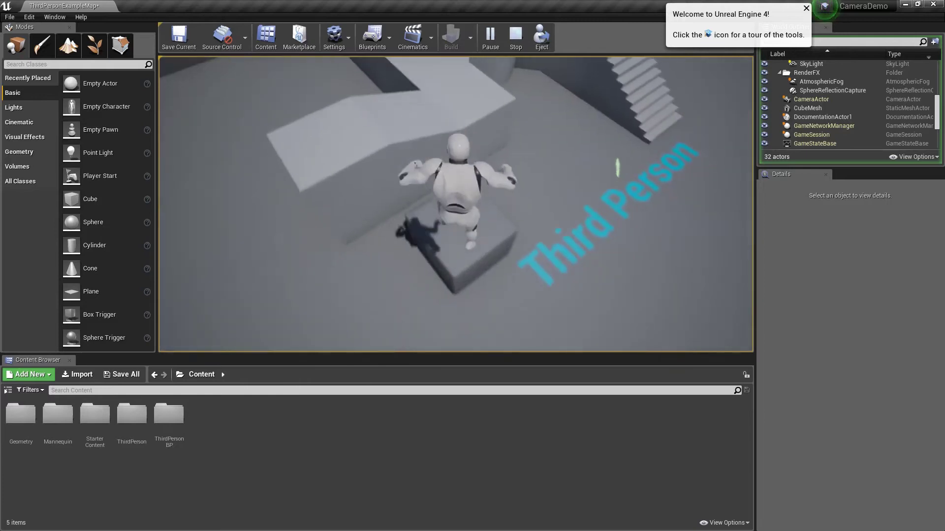
key("space")
key("w")
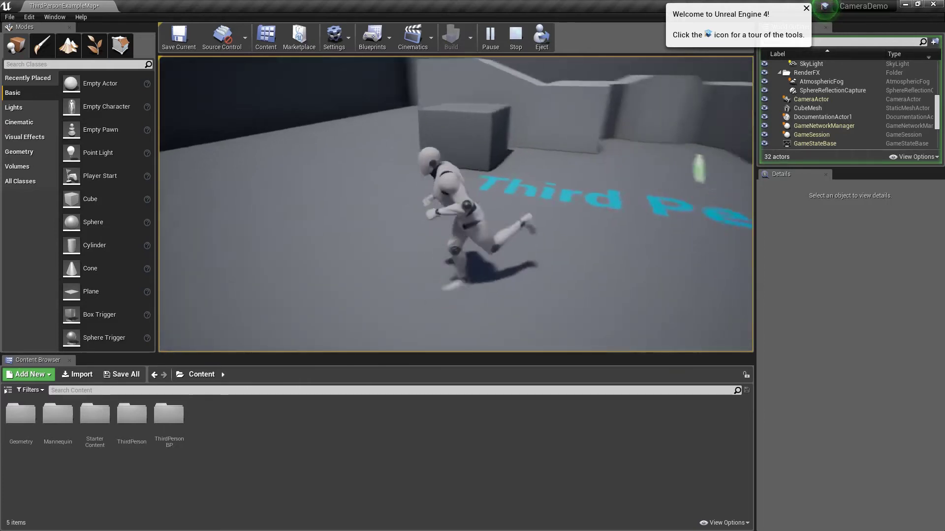
key("Escape")
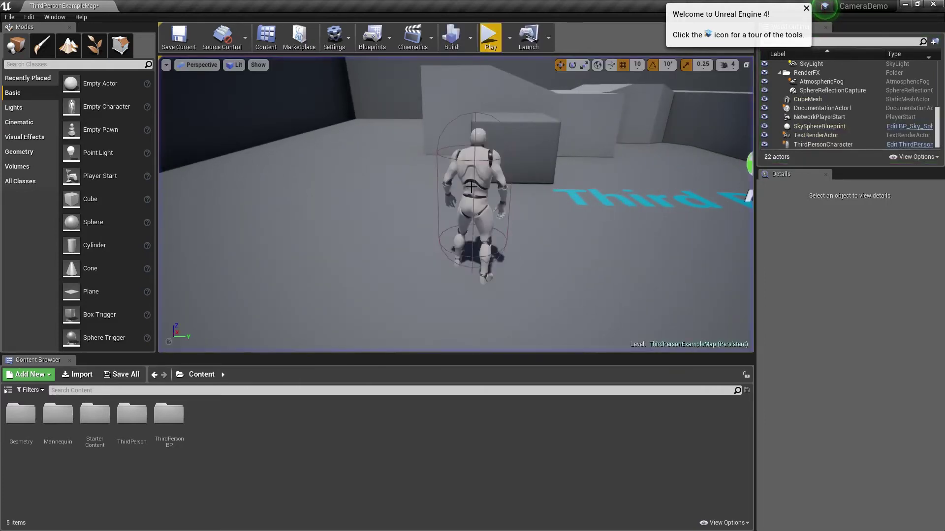
Browse the Content Browser to Mannequin/Character/Mesh and select SK_Mannequin.
right_click_drag(557, 193, 556, 194)
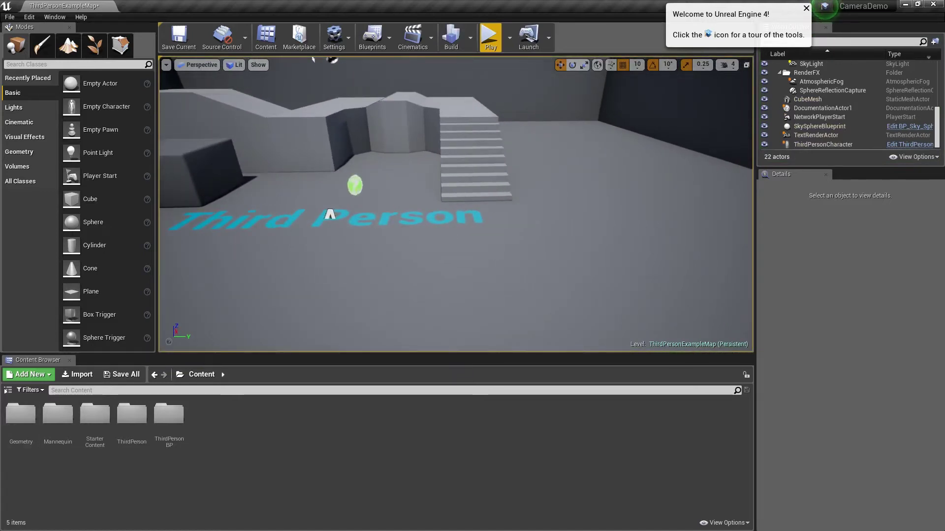
right_click_drag(287, 173, 288, 174)
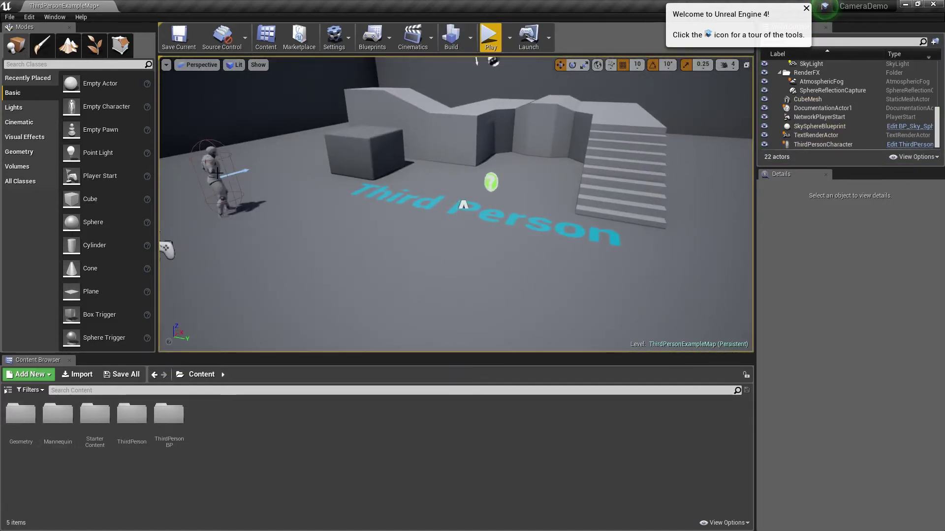
double_click(58, 413)
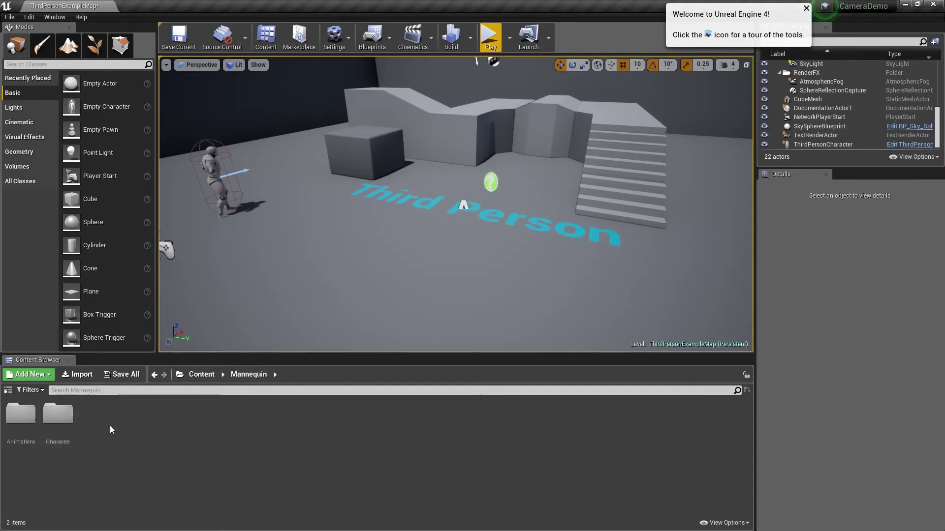
double_click(39, 413)
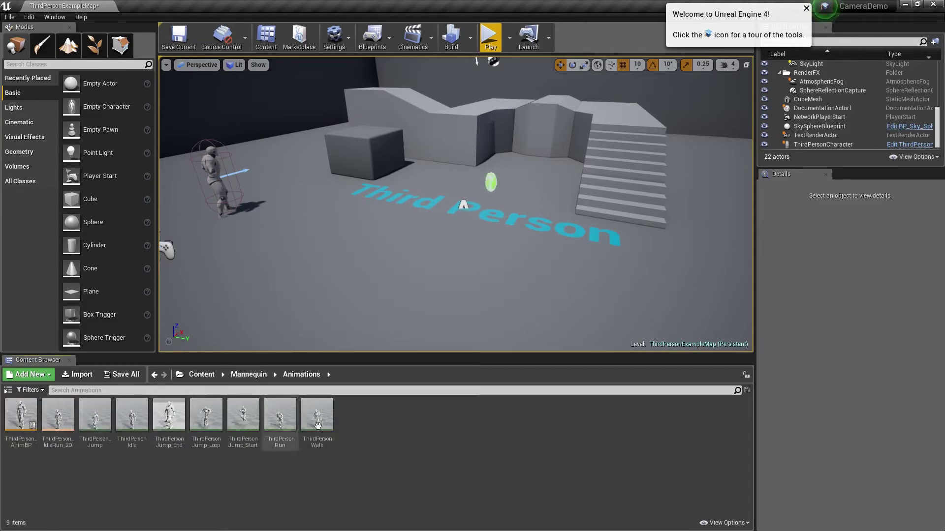
key("alt+Left")
double_click(57, 413)
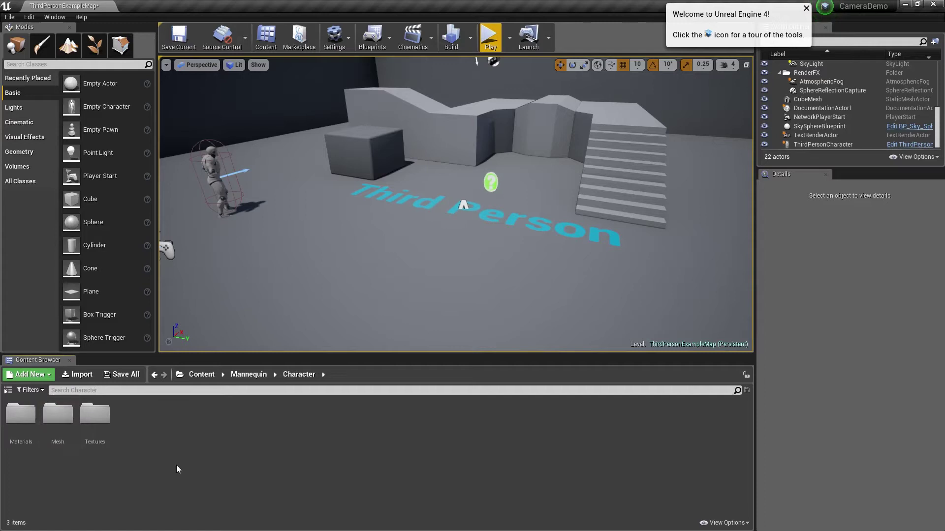
left_click(60, 416)
double_click(60, 416)
left_click(21, 416)
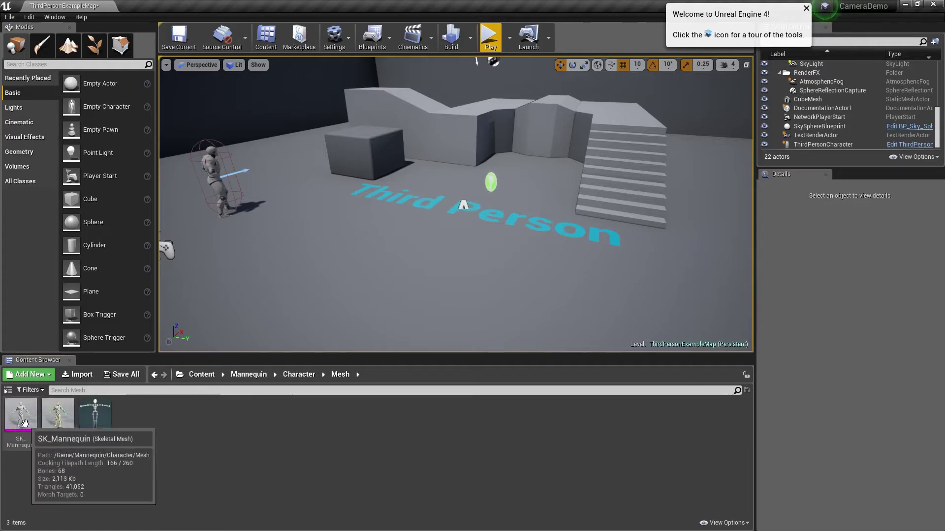
Place SK_Mannequin in the level, rotate it -90° on Z, and move it to Y 350.
left_click_drag(628, 334, 560, 344)
key("f")
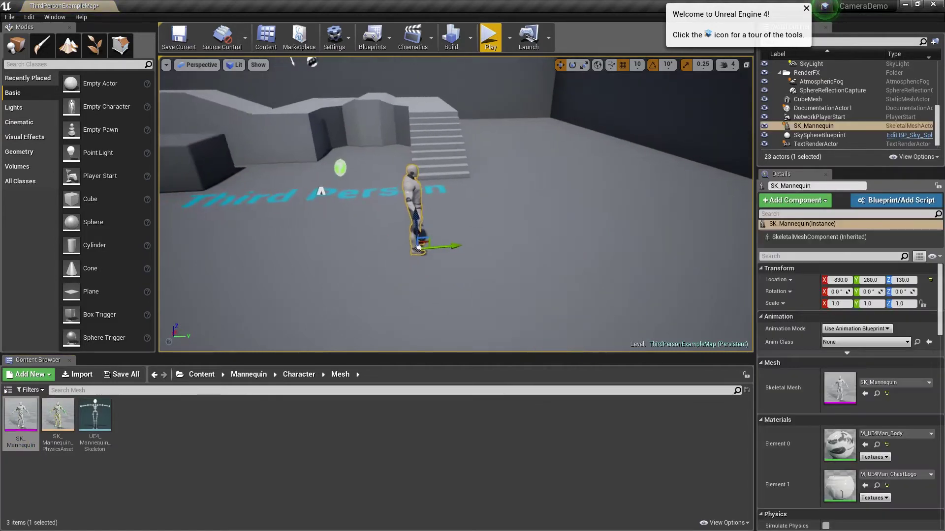
key("e")
left_click_drag(376, 271, 354, 255)
key("w")
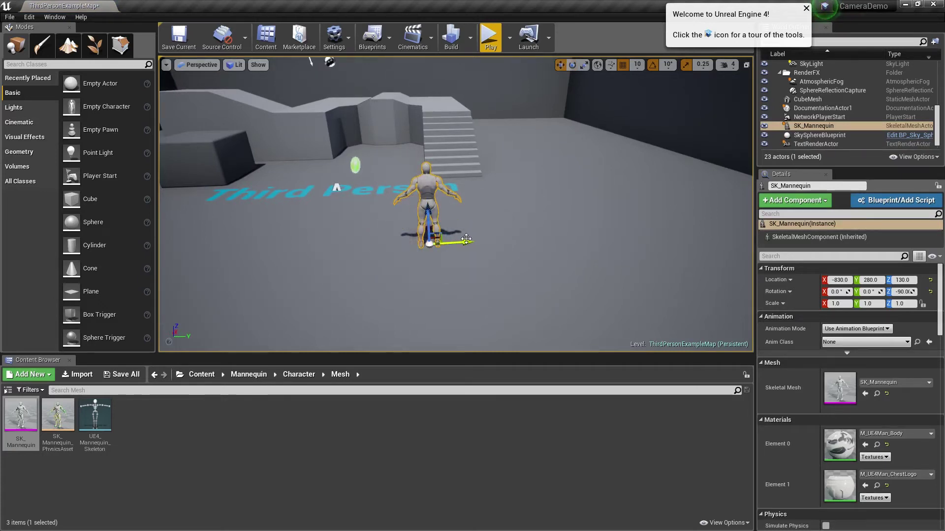
left_click_drag(457, 242, 492, 241)
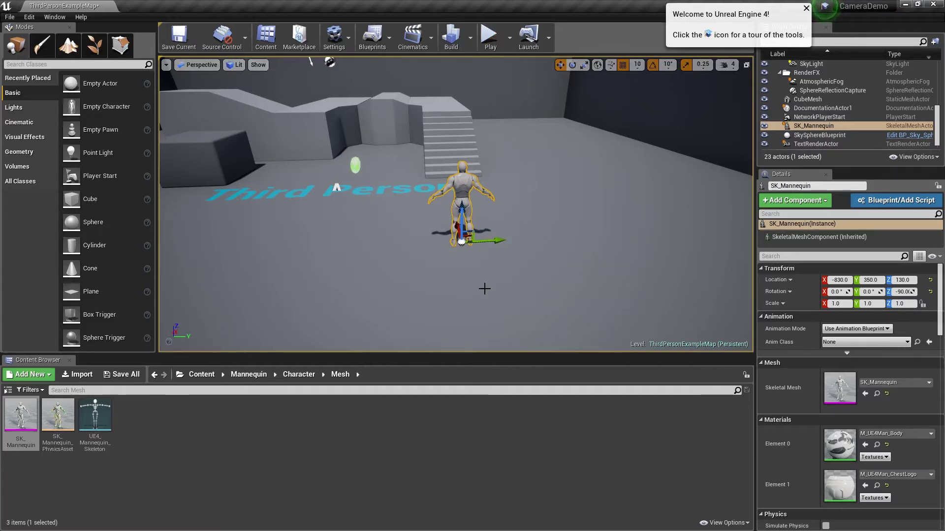
Add and save a level sequence named DemoCamera, docking the Sequencer beside the Content Browser.
left_click_drag(476, 283, 473, 261)
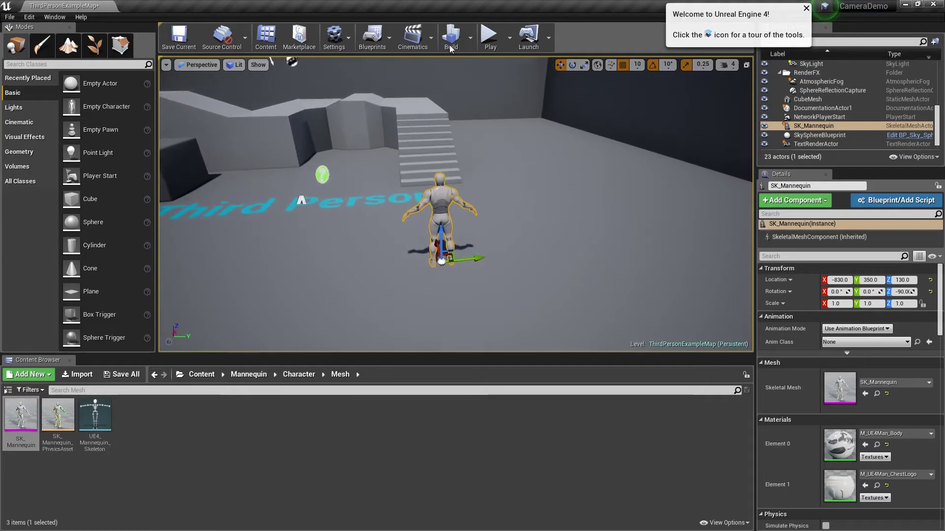
left_click(412, 39)
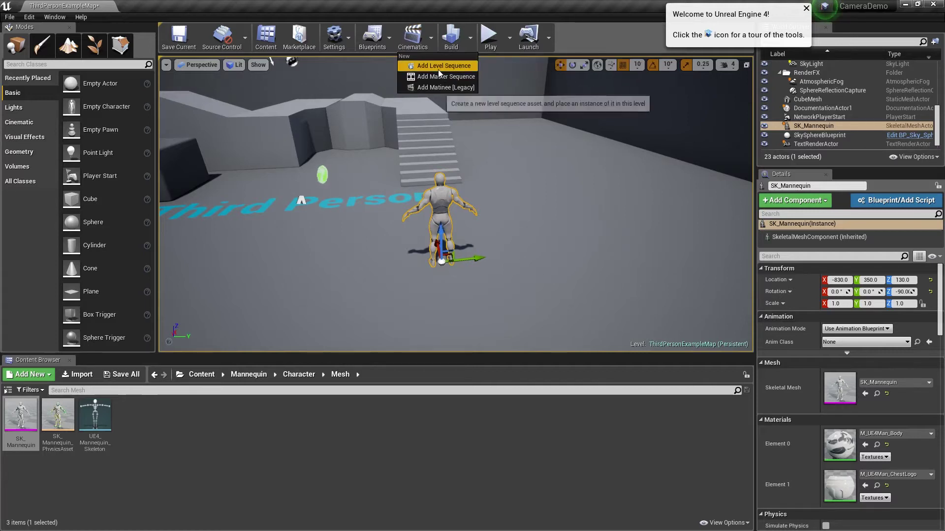
left_click(442, 67)
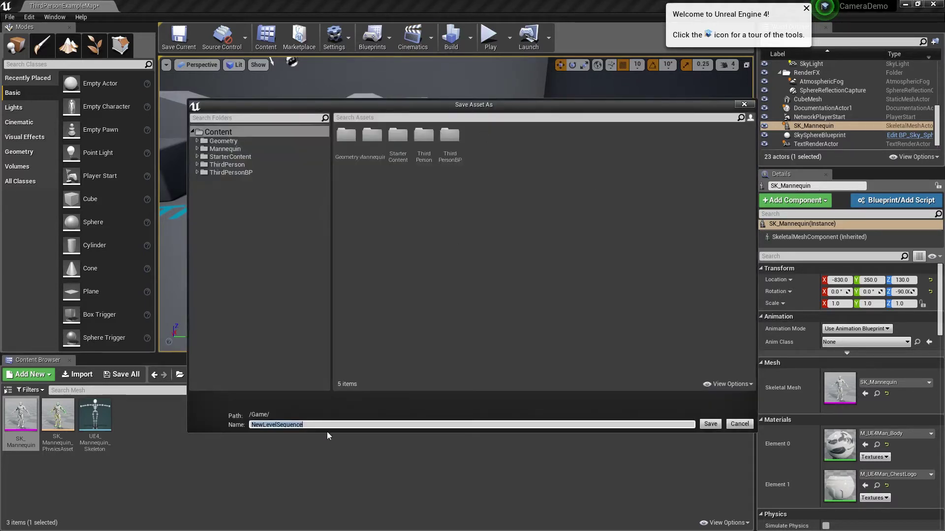
type("DemoCamera")
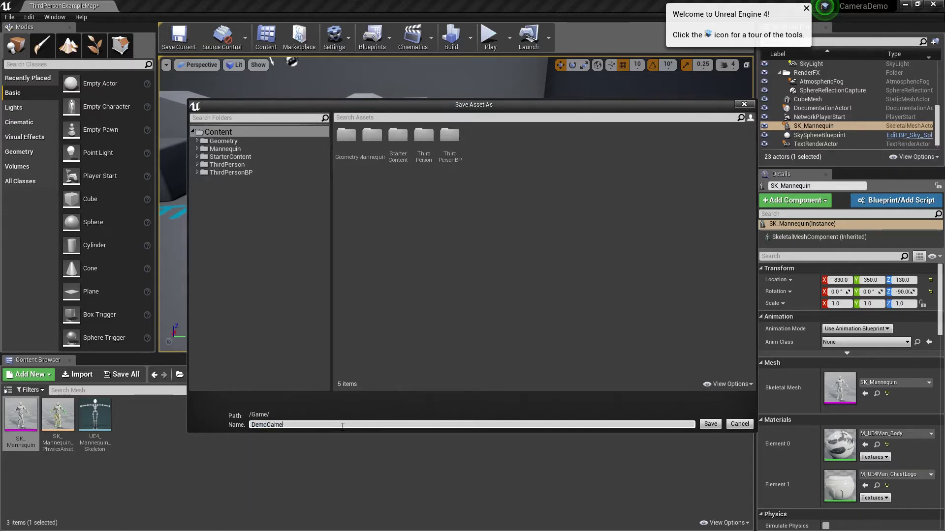
left_click(710, 424)
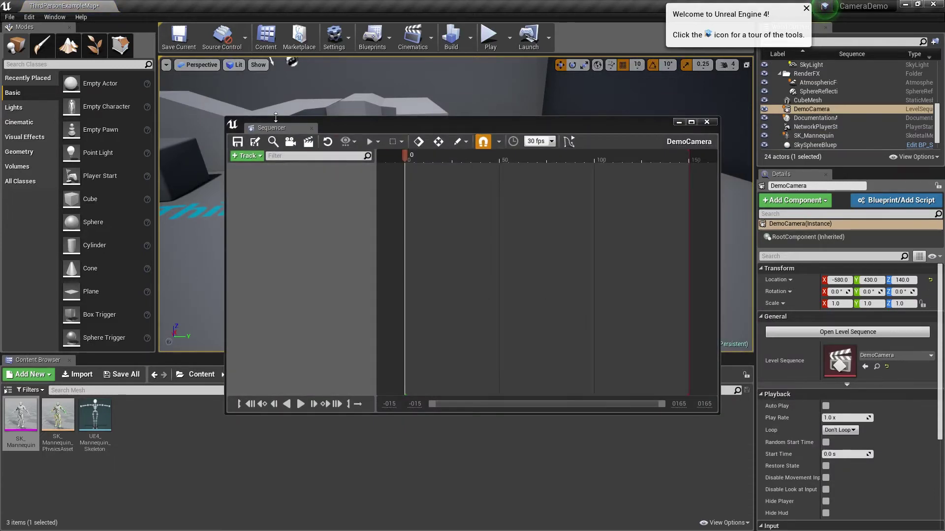
left_click_drag(274, 127, 109, 362)
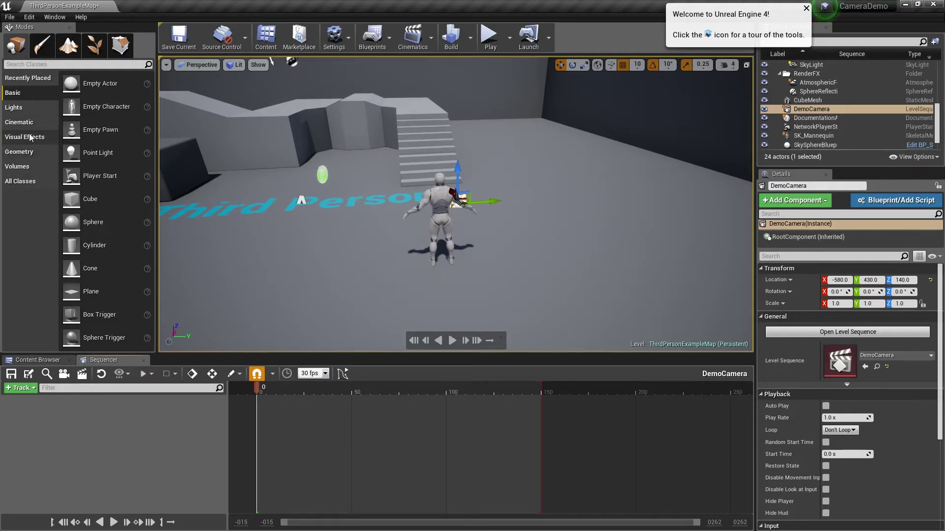
Search the placeable actors for 'cin' and drop a Cine Camera Actor behind the mannequin.
left_click(60, 64)
type("cinema")
key("BackSpace")
key("BackSpace")
key("BackSpace")
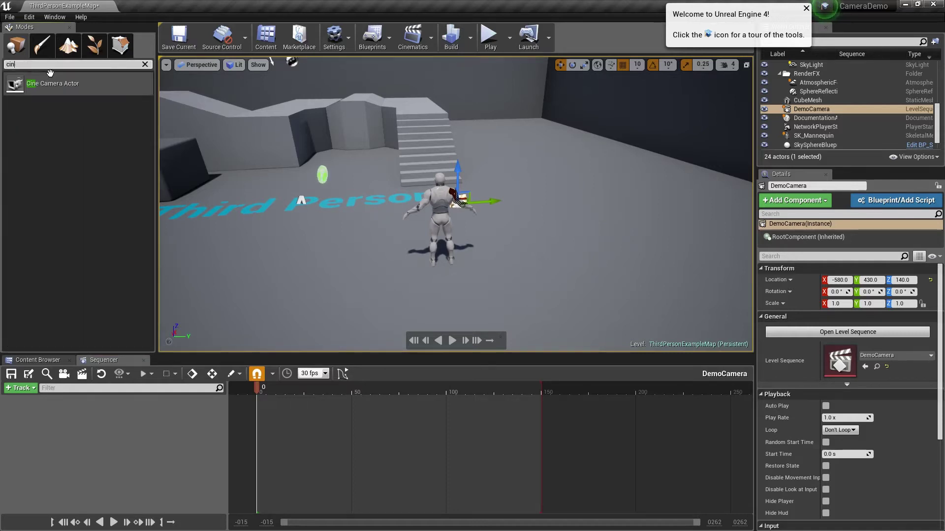
left_click_drag(50, 84, 452, 294)
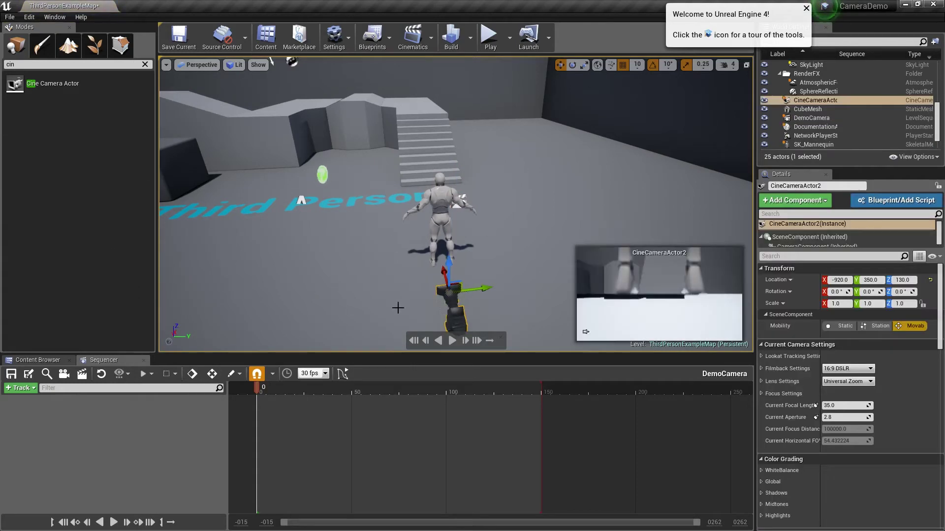
Adjust the cine camera's height to Z 150 and reselect it.
left_click_drag(449, 259, 451, 246)
right_click_drag(503, 276, 467, 274)
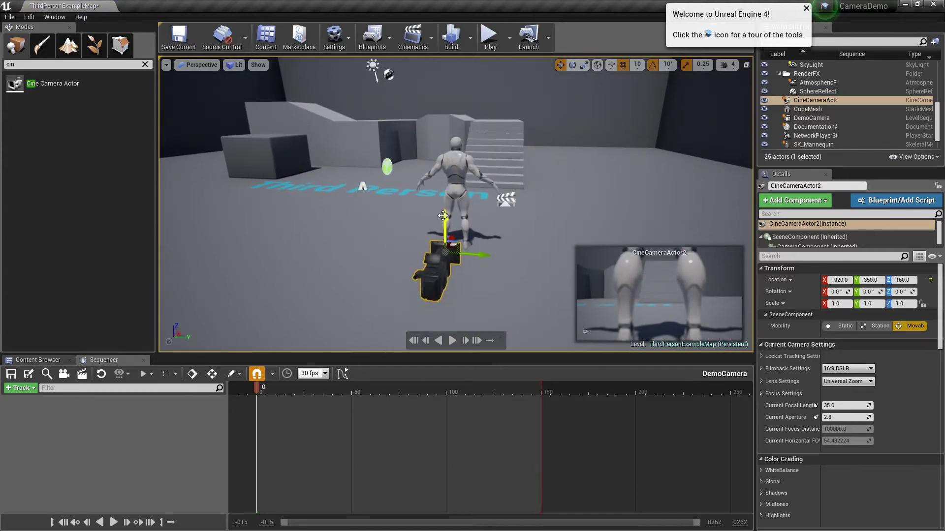
left_click_drag(445, 220, 444, 225)
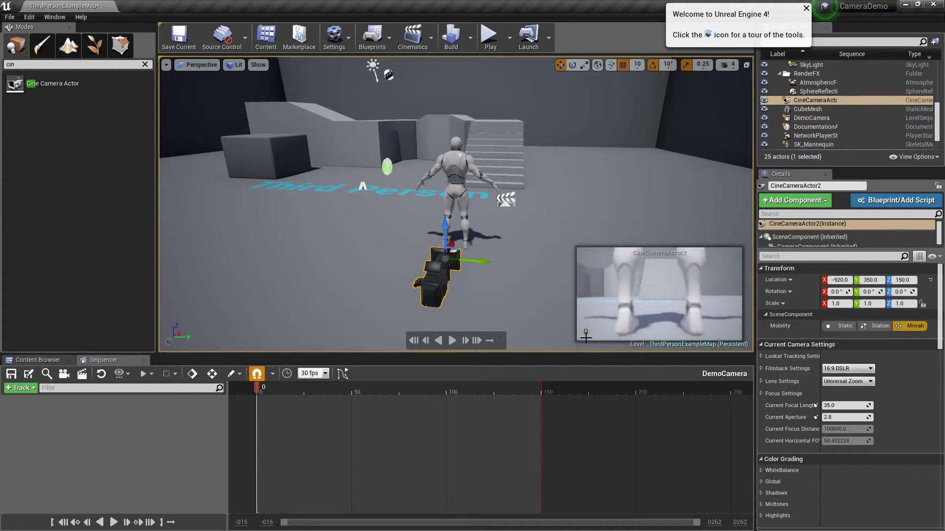
left_click(715, 223)
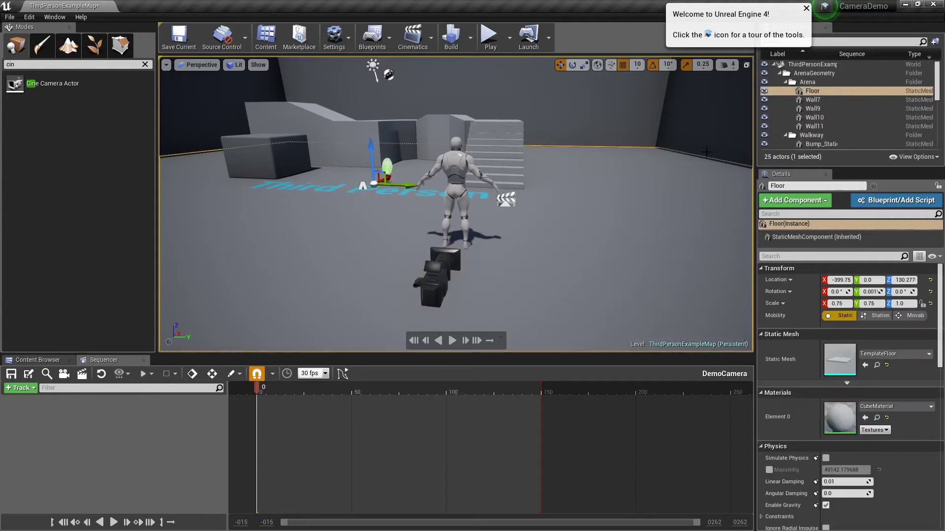
left_click(438, 271)
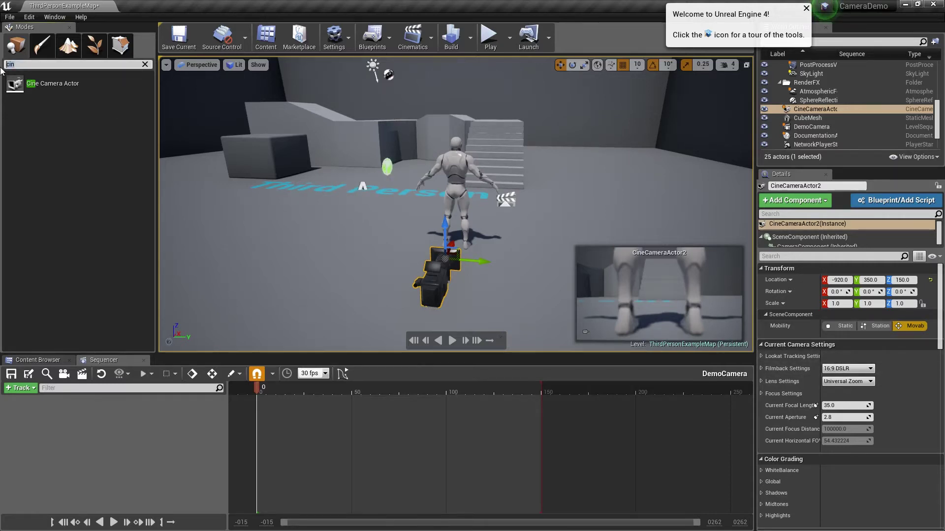
type("camera")
left_click_drag(20, 84, 476, 268)
right_click_drag(535, 244, 487, 249)
left_click_drag(541, 285, 528, 279)
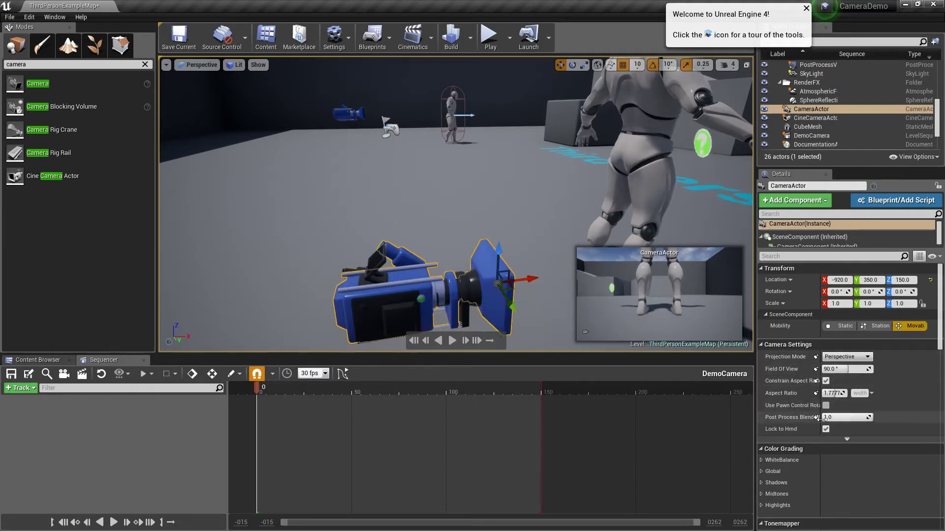
scroll(793, 438, "down", 1)
scroll(792, 436, "down", 10)
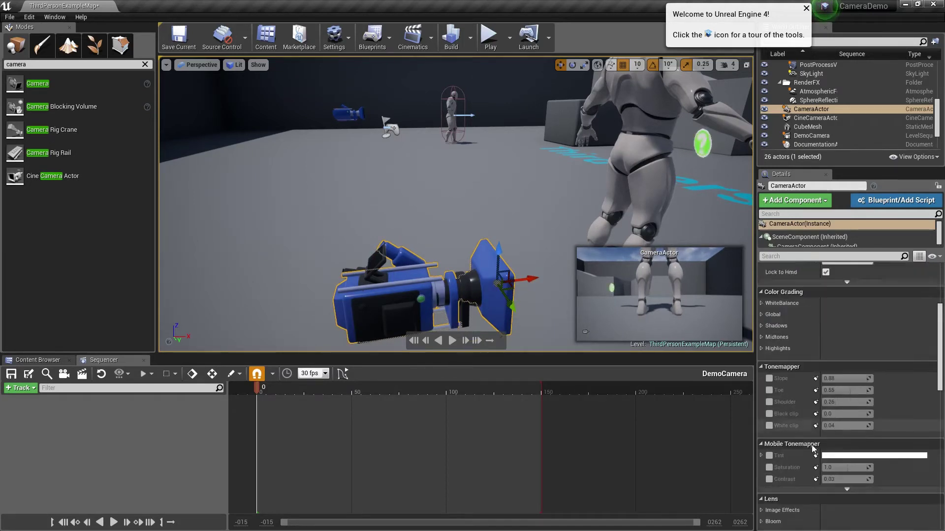
scroll(799, 440, "down", 5)
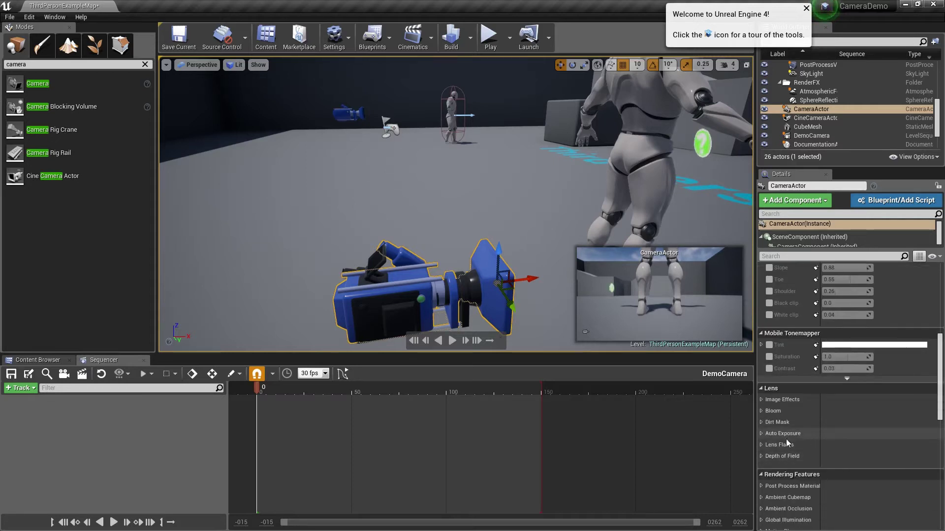
scroll(776, 437, "down", 6)
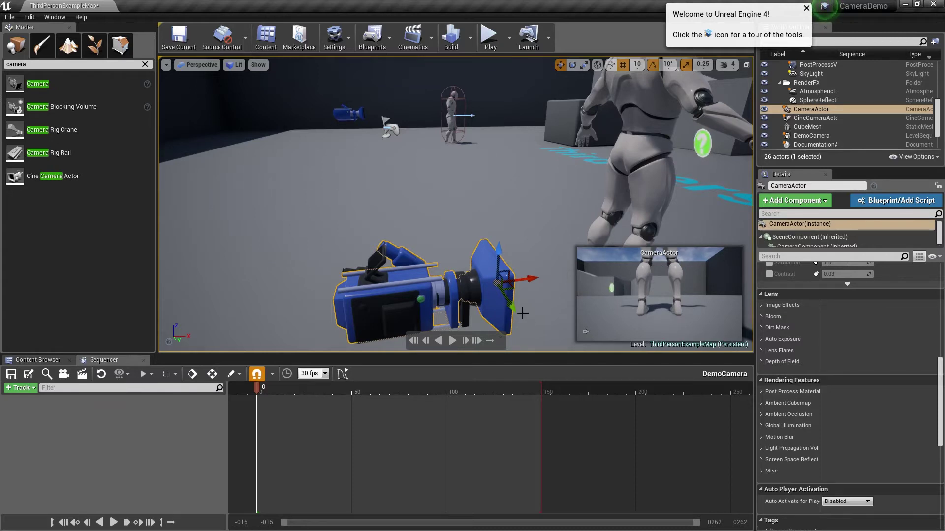
Move the blue camera actor behind the black cine camera and select the cine camera.
left_click_drag(521, 311, 453, 254)
left_click(496, 282)
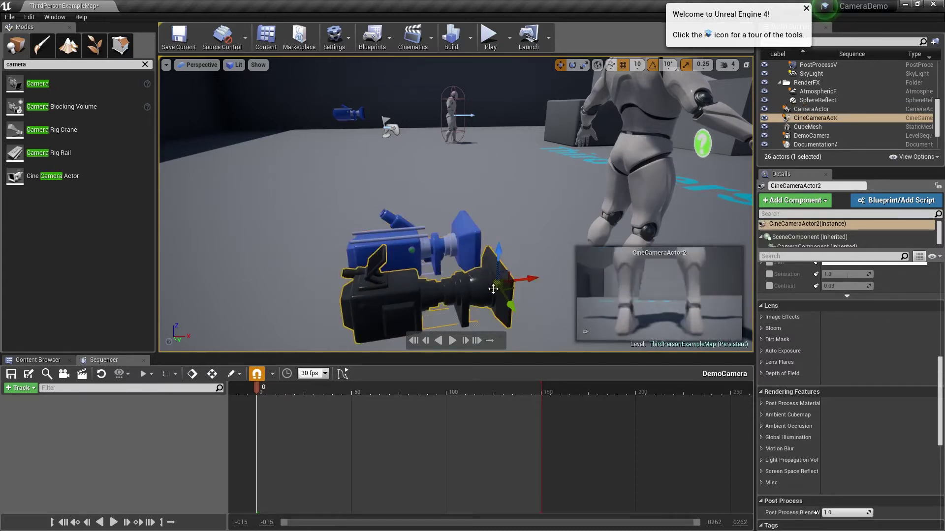
scroll(849, 374, "up", 10)
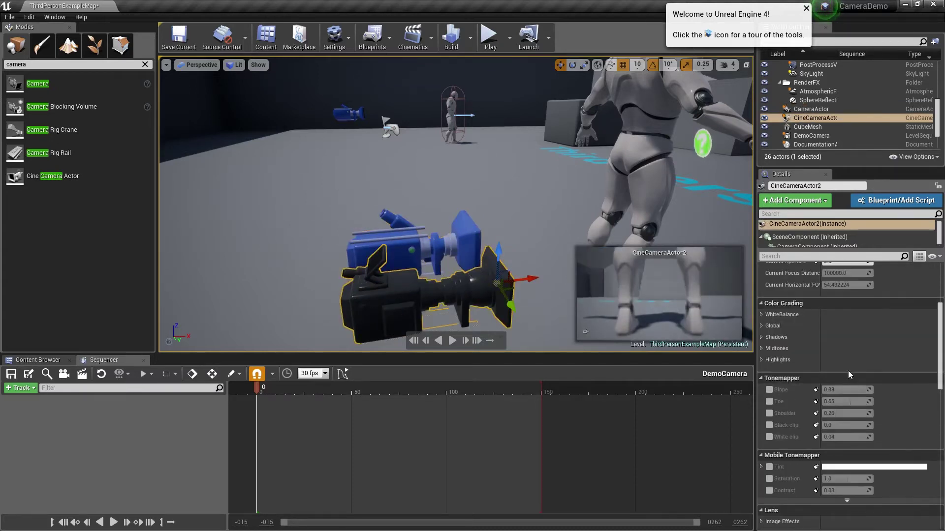
scroll(848, 371, "up", 2)
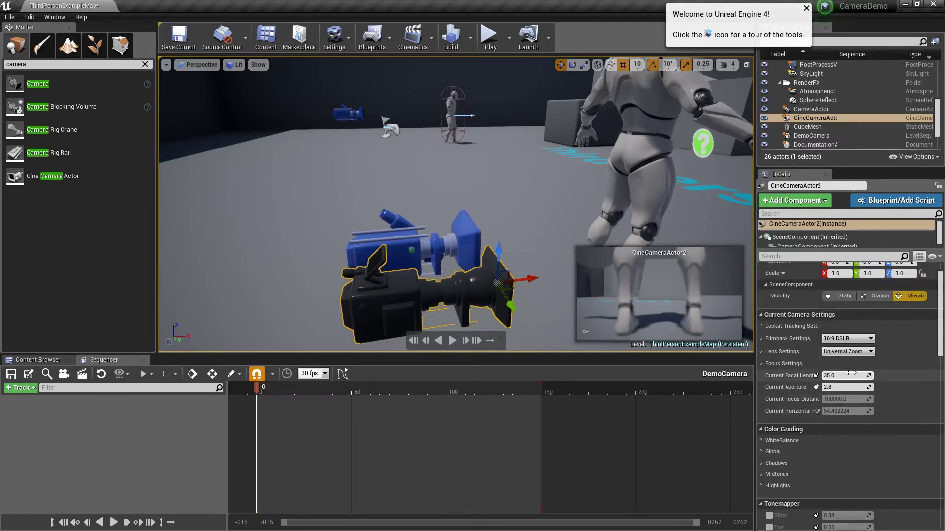
Try the IMAX 70mm filmback, then return the filmback to 16:9 DSLR.
left_click(851, 338)
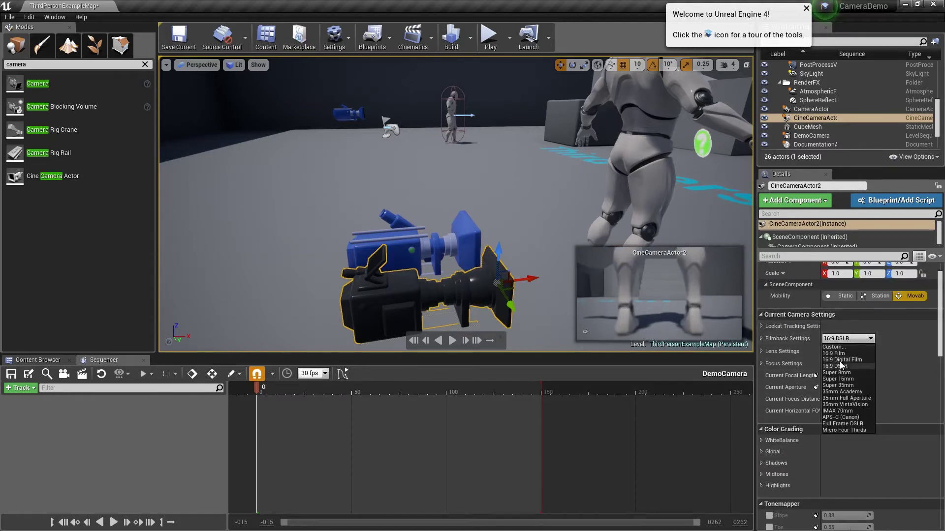
left_click(841, 412)
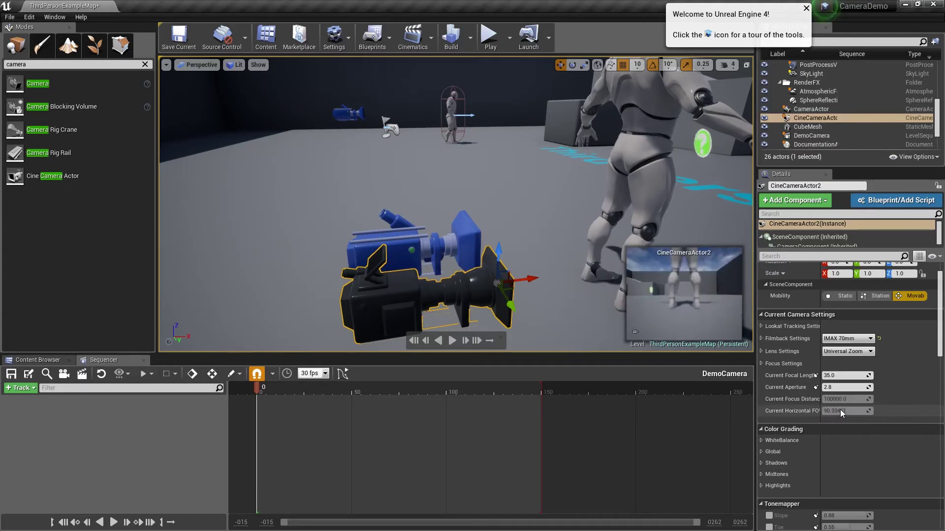
left_click(840, 338)
left_click(854, 363)
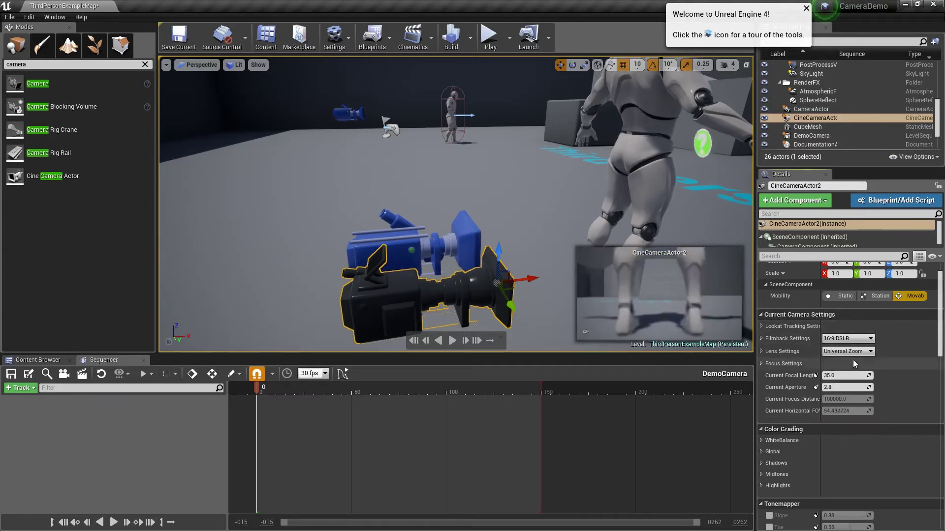
Try the 50mm Prime f/1.8, 12mm Prime f/2.8 and 30mm Prime f/1.4 lens presets.
left_click(849, 351)
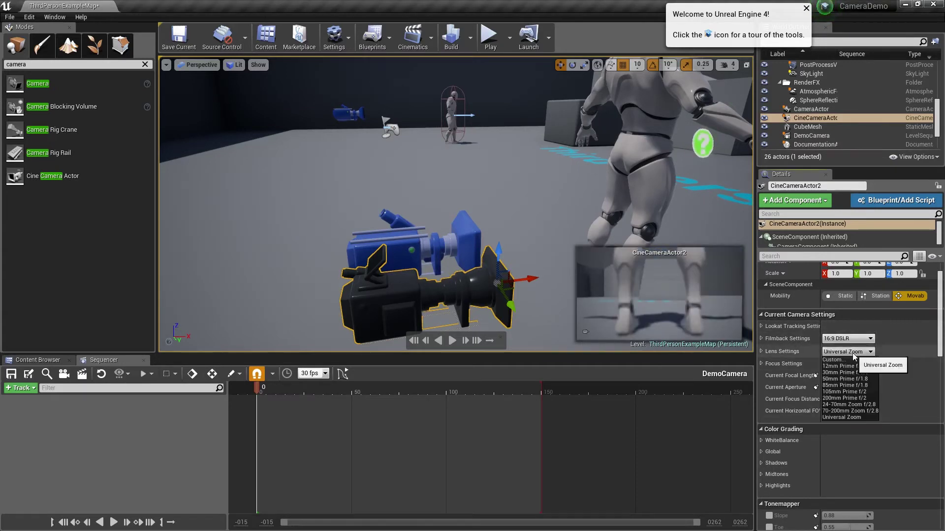
left_click(841, 379)
left_click(846, 351)
left_click(844, 366)
left_click(848, 351)
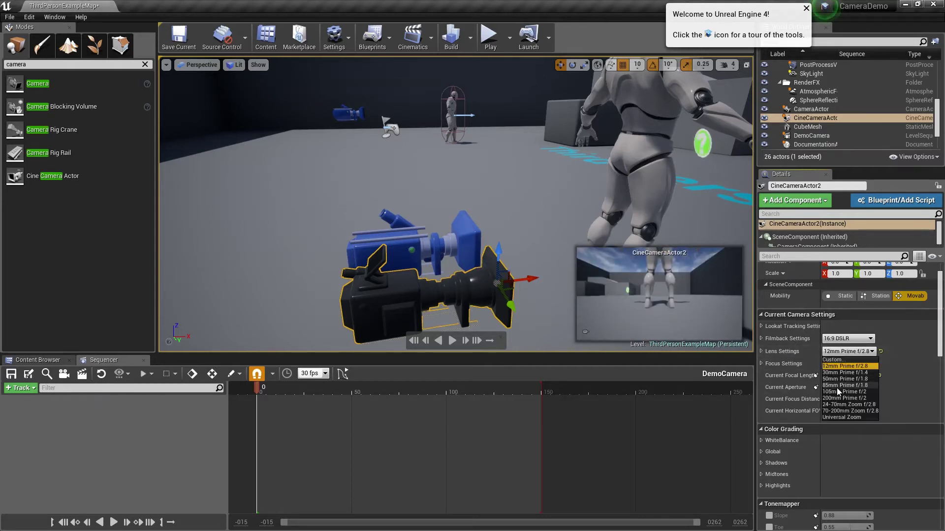
left_click(845, 372)
left_click(847, 352)
left_click(788, 363)
Set the lens preset back to Universal Zoom and expand the focus settings.
left_click(762, 364)
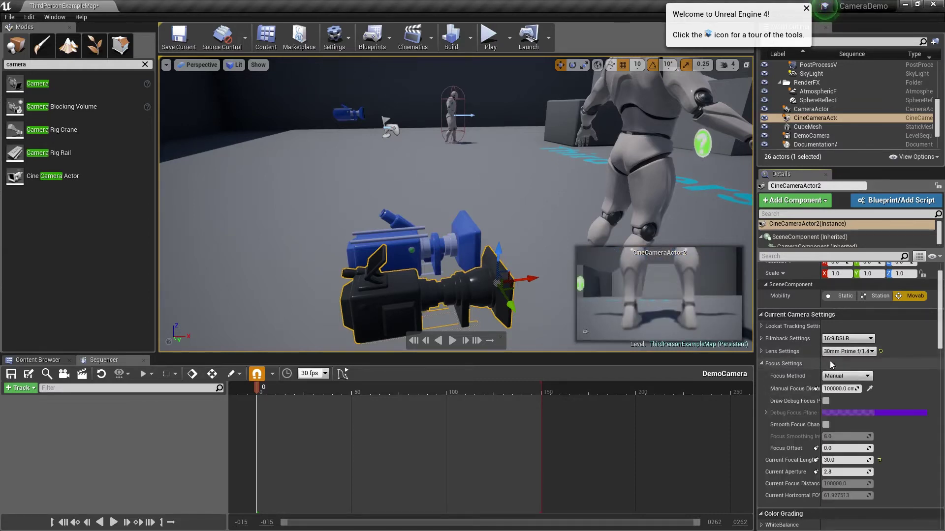
left_click(761, 364)
left_click(848, 351)
left_click(842, 418)
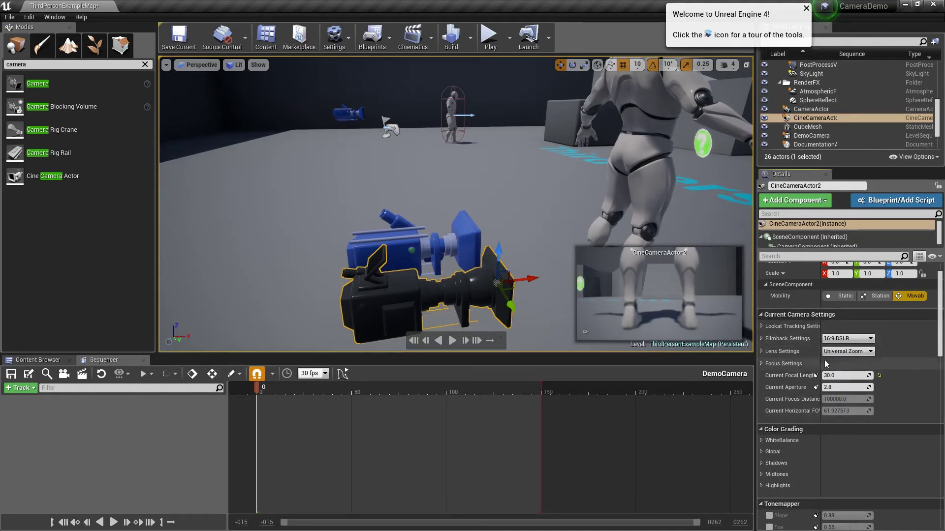
left_click(764, 364)
Sample the manual focus distance from scene depth with the eyedropper, giving 90.0 cm.
left_click(762, 365)
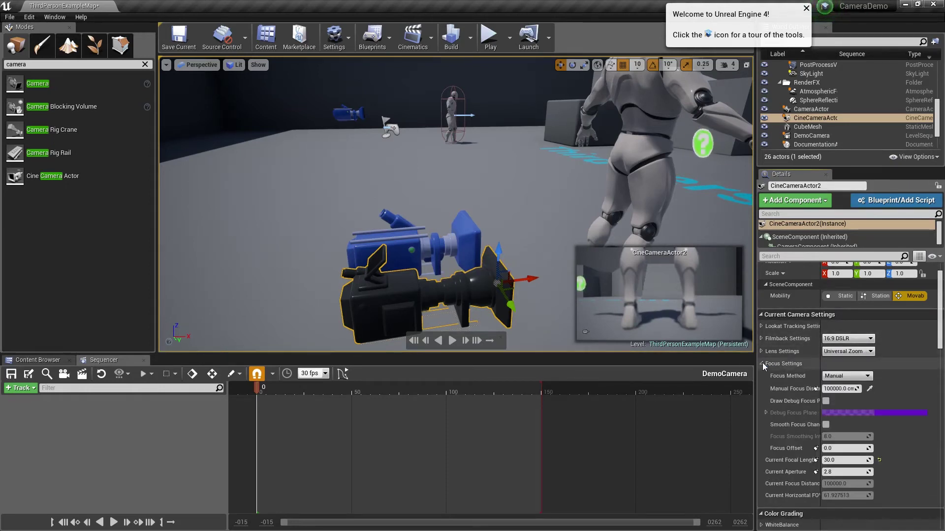
left_click(870, 389)
left_click(641, 205)
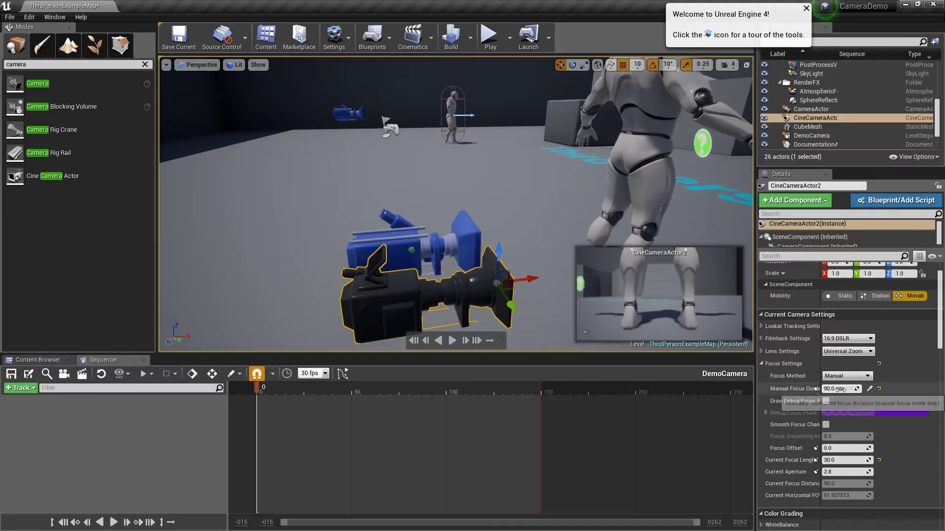
right_click_drag(490, 173, 485, 195)
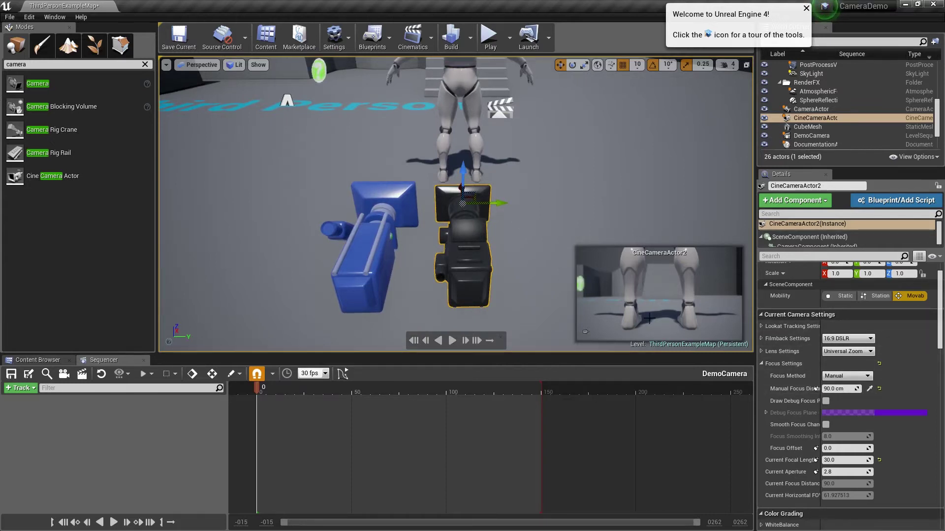
Raise the cine camera to the mannequin's head height, framing it from behind.
left_click_drag(462, 180, 442, 25)
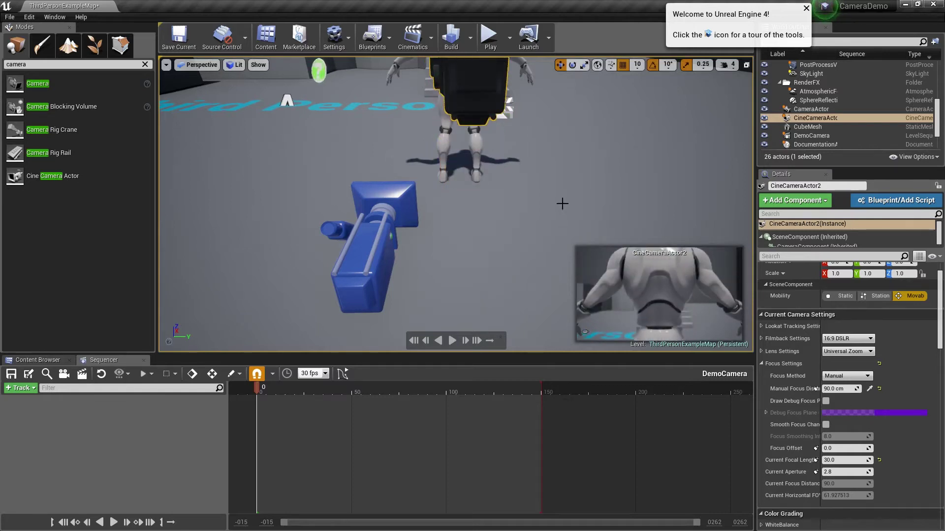
right_click_drag(502, 182, 502, 182)
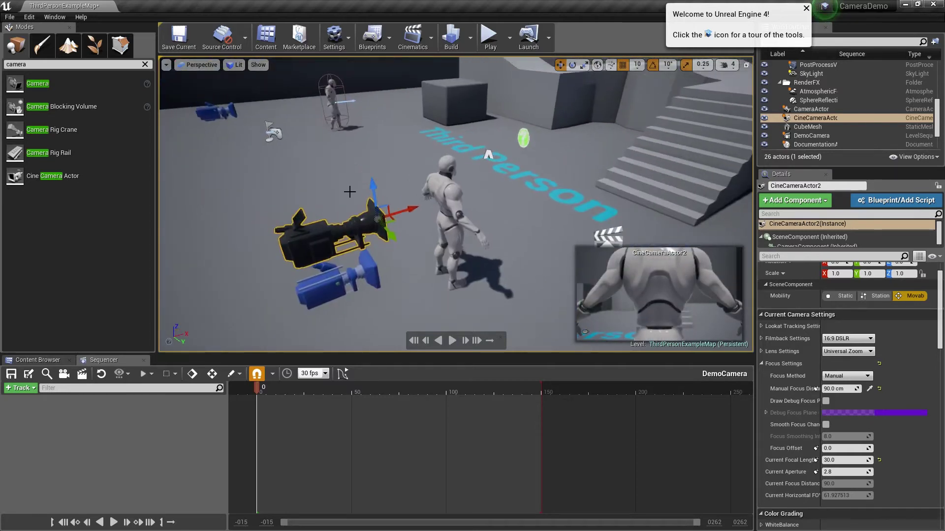
left_click_drag(373, 186, 377, 141)
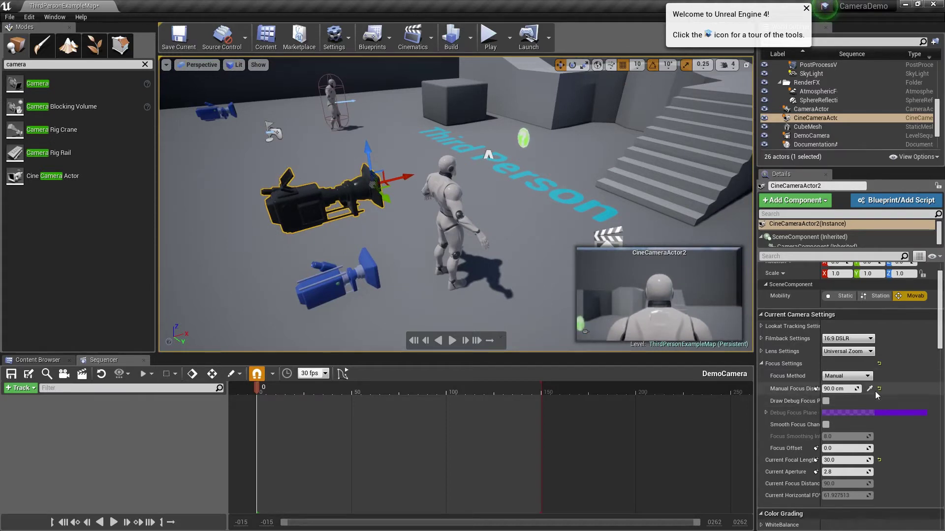
right_click_drag(610, 220, 610, 220)
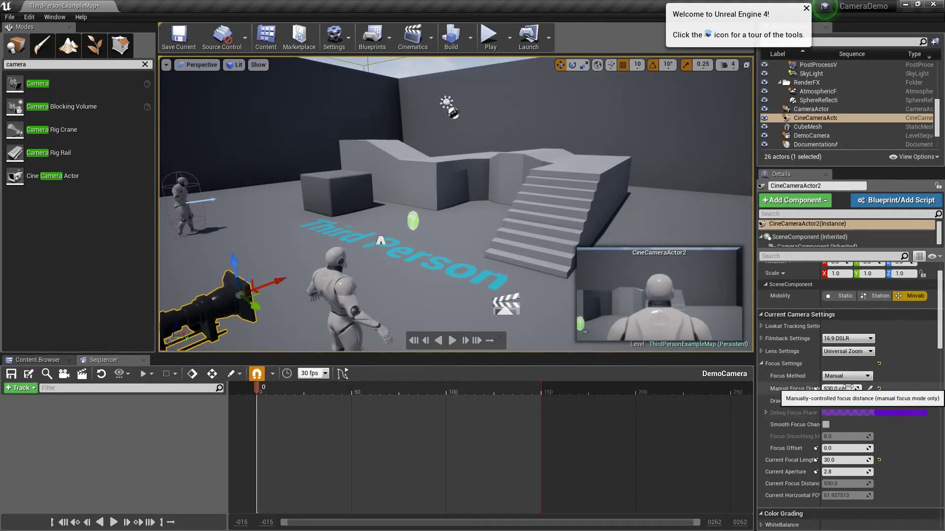
mouse_move(232, 261)
left_mouse_down()
mouse_move(220, 352)
mouse_move(241, 338)
mouse_move(234, 259)
left_mouse_up()
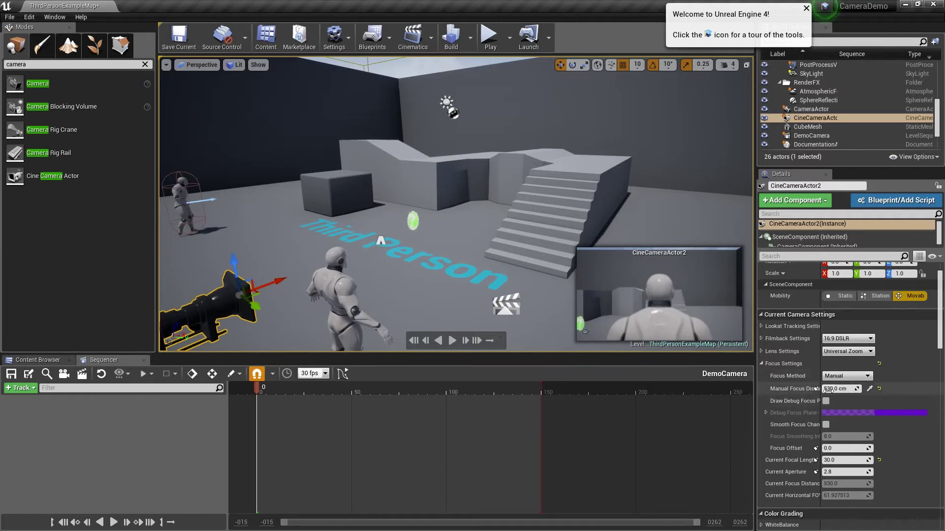
Set the Manual Focus Distance to 90 cm.
left_click(839, 389)
type("90")
key("Return")
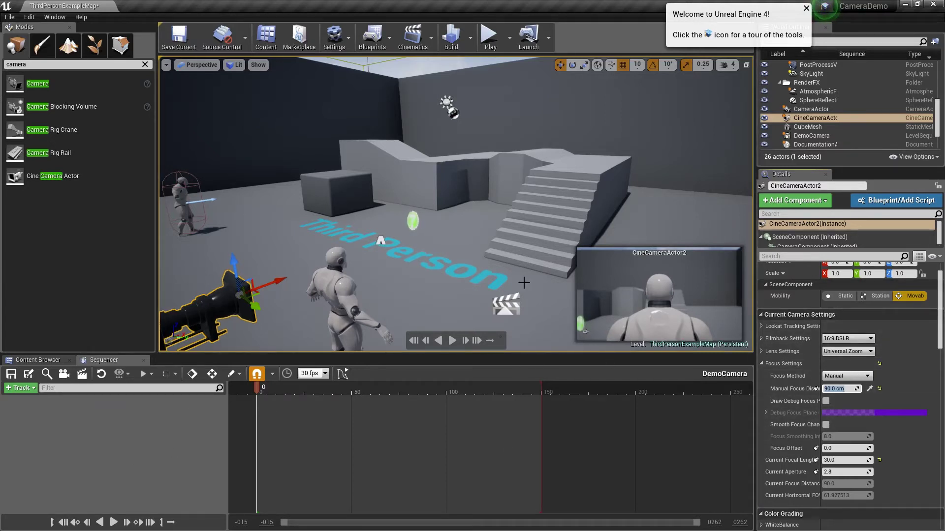
Expand Lookat Tracking Settings and try tracking SK_Mannequin with look-at tracking enabled.
left_click(762, 327)
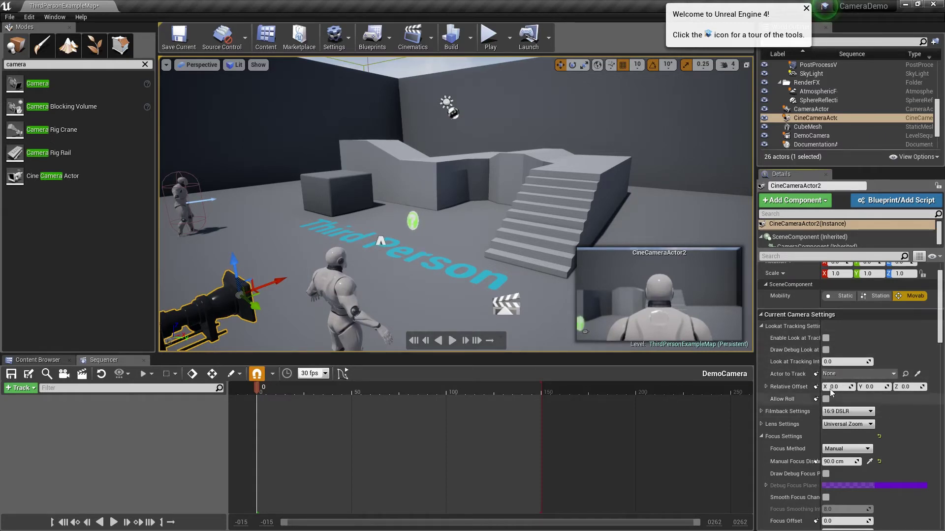
left_click(329, 286)
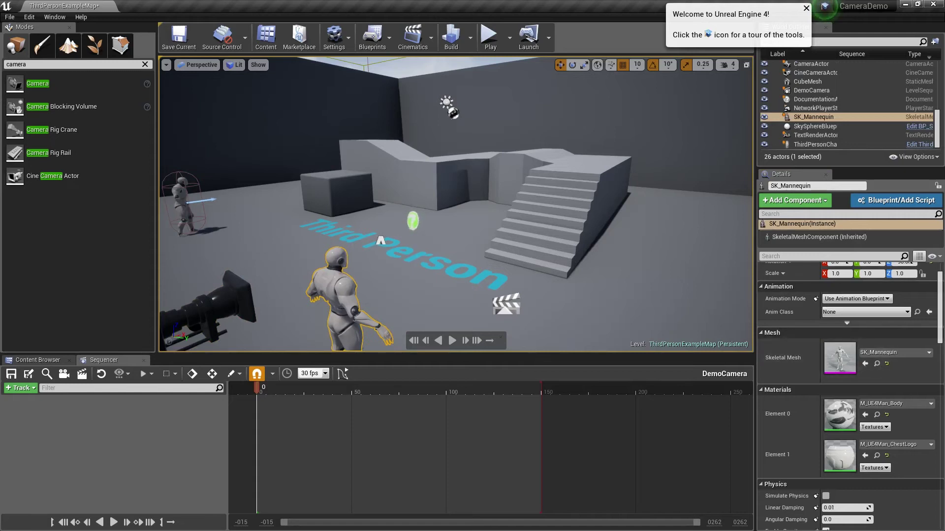
left_click(217, 300)
left_click(876, 375)
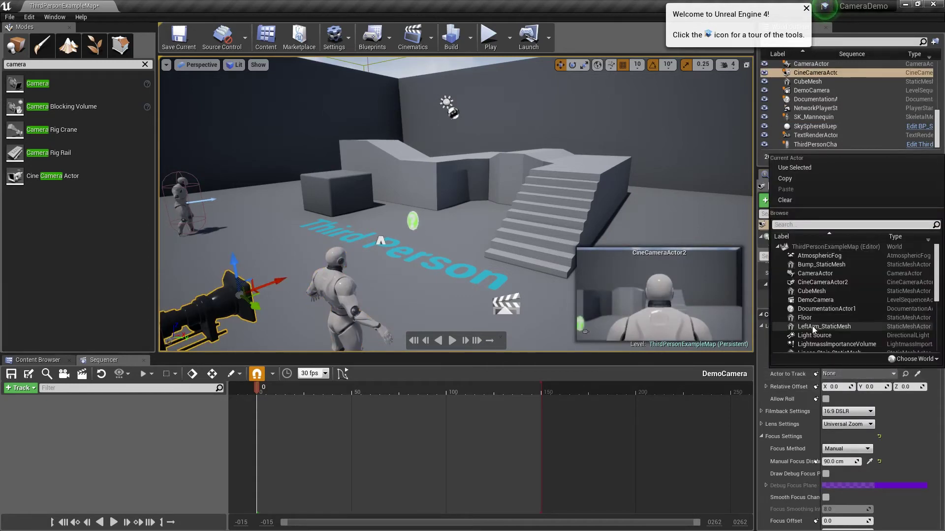
scroll(821, 312, "down", 5)
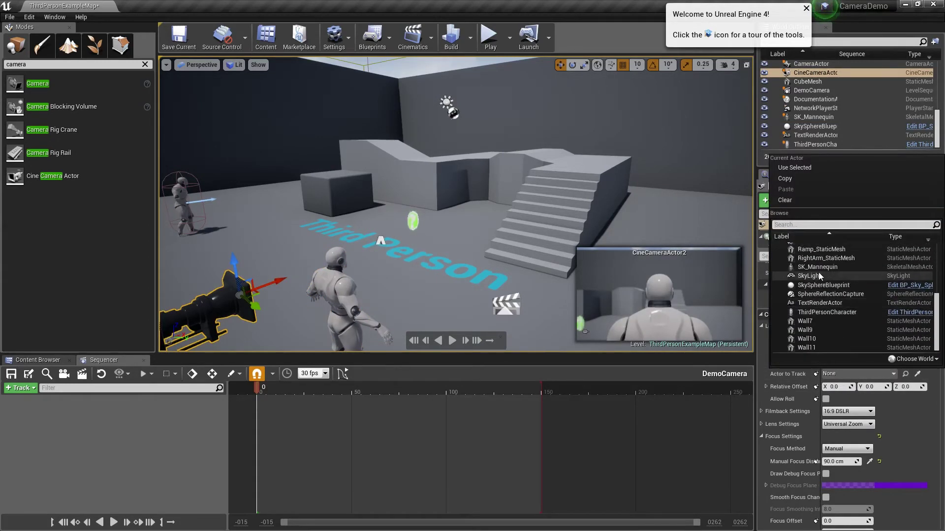
left_click(825, 268)
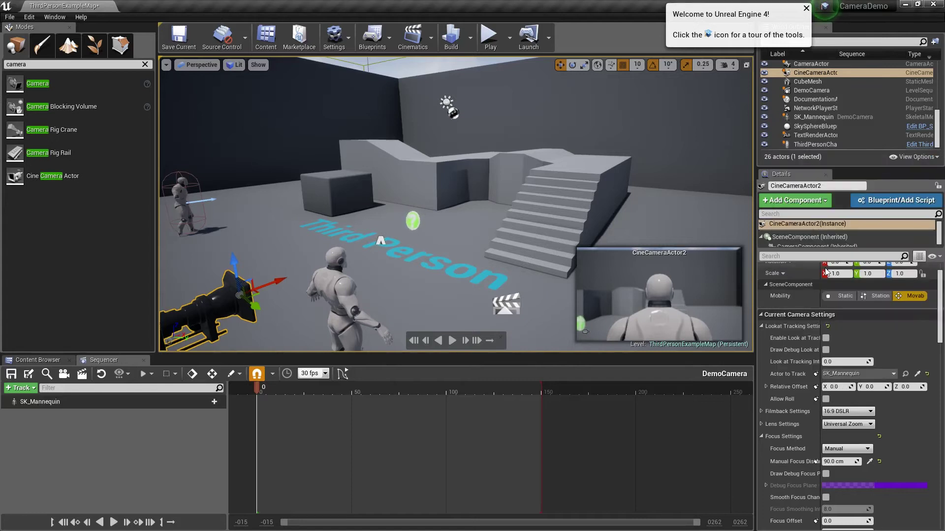
left_click(826, 338)
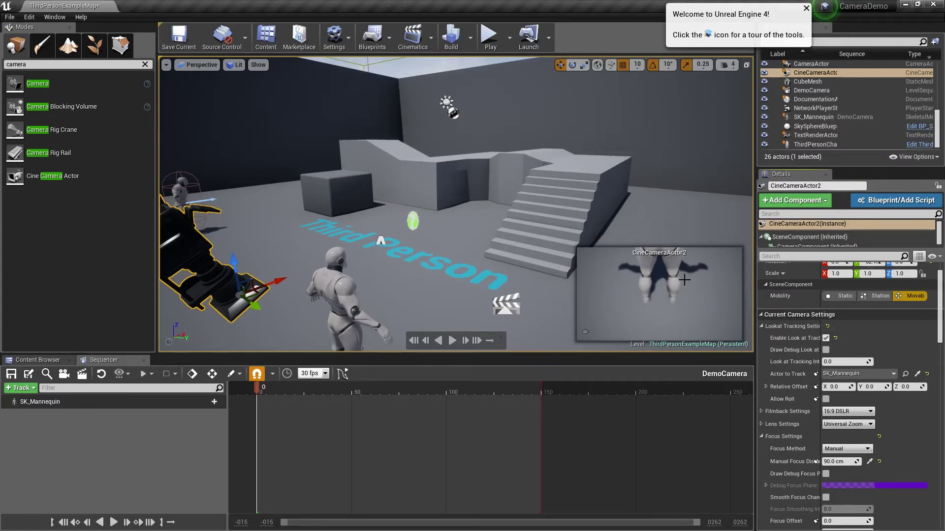
Disable look-at tracking and clear the actor to track to None.
left_click(826, 338)
left_click(856, 374)
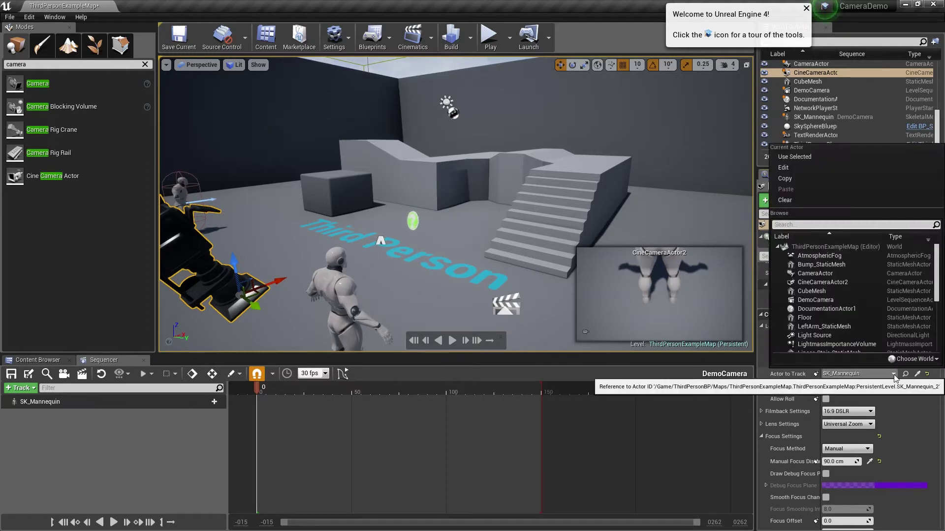
scroll(836, 310, "down", 6)
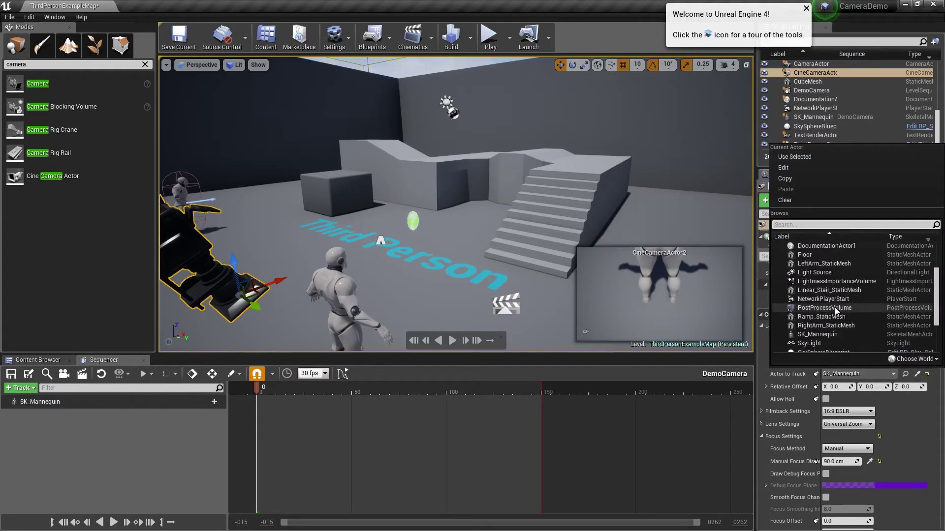
left_click(785, 200)
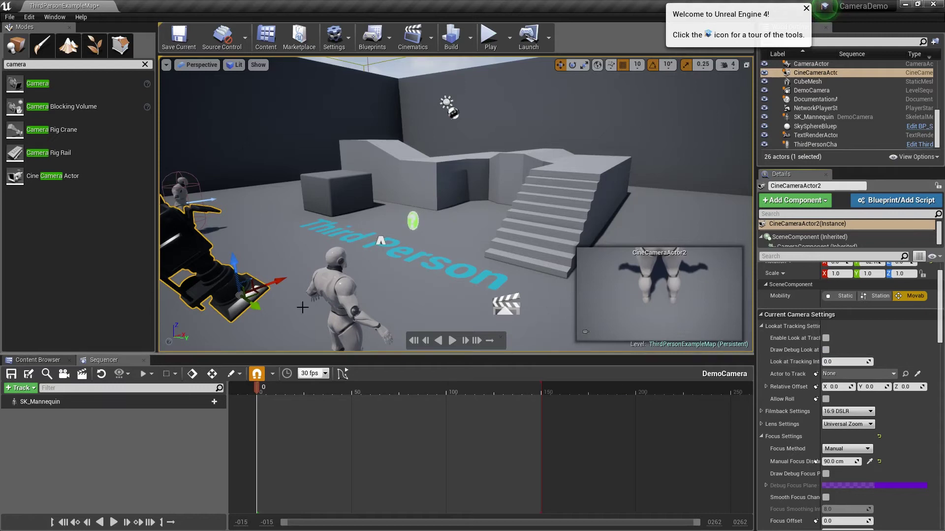
Rotate the cine camera toward the mannequin's legs and delete the duplicate overlapping camera.
key("e")
left_click_drag(295, 275, 266, 403)
key("w")
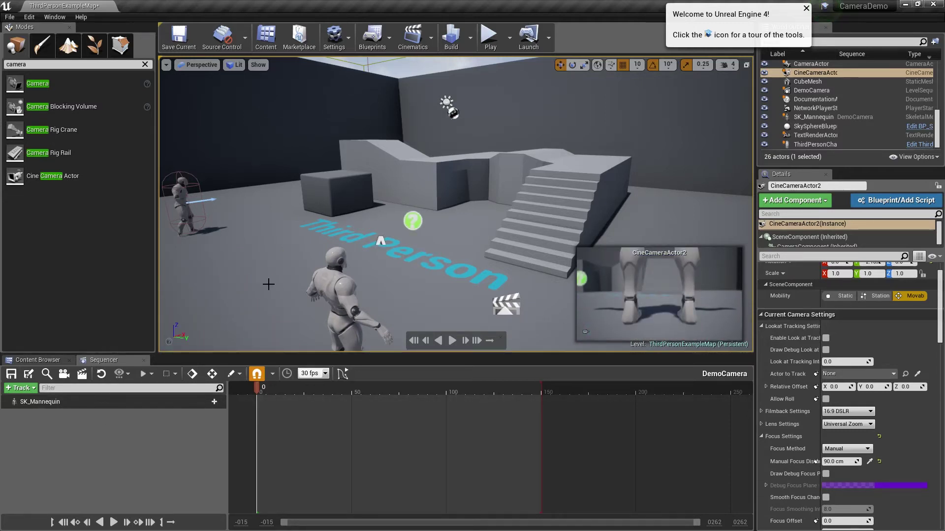
left_click_drag(269, 284, 244, 335)
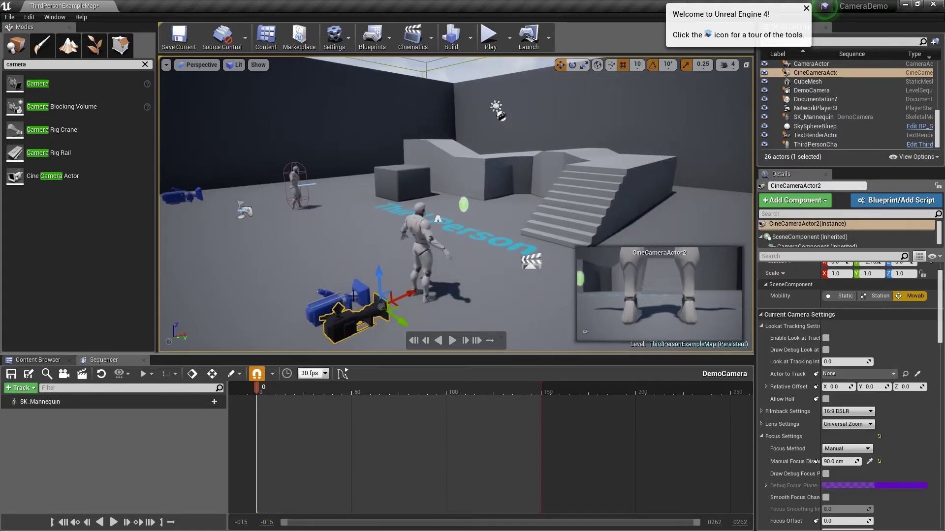
key("Delete")
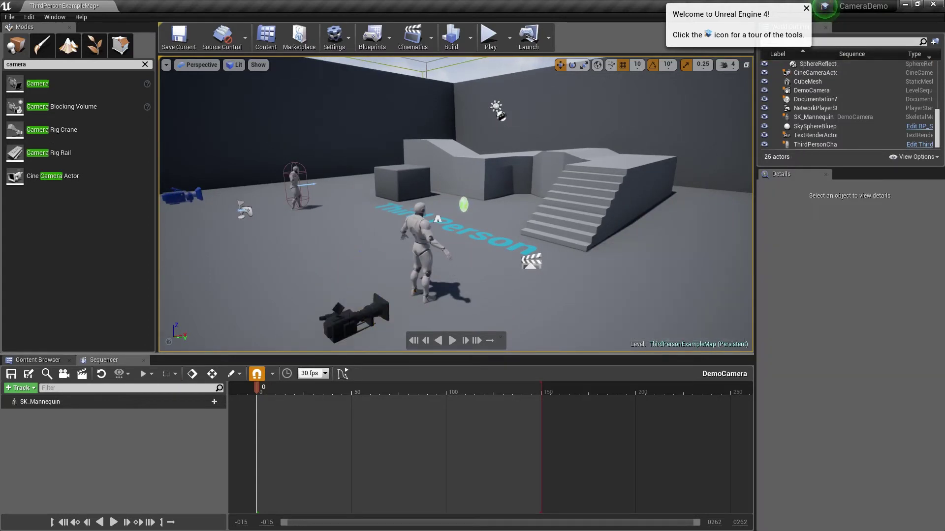
Add CineCameraActor2 as a track in the DemoCamera sequence.
left_click(354, 317)
left_click(28, 389)
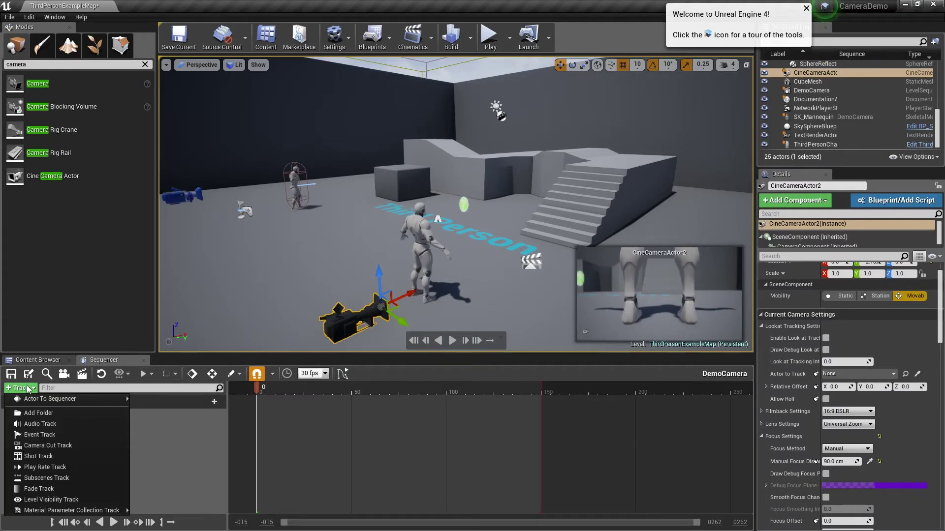
mouse_move(32, 399)
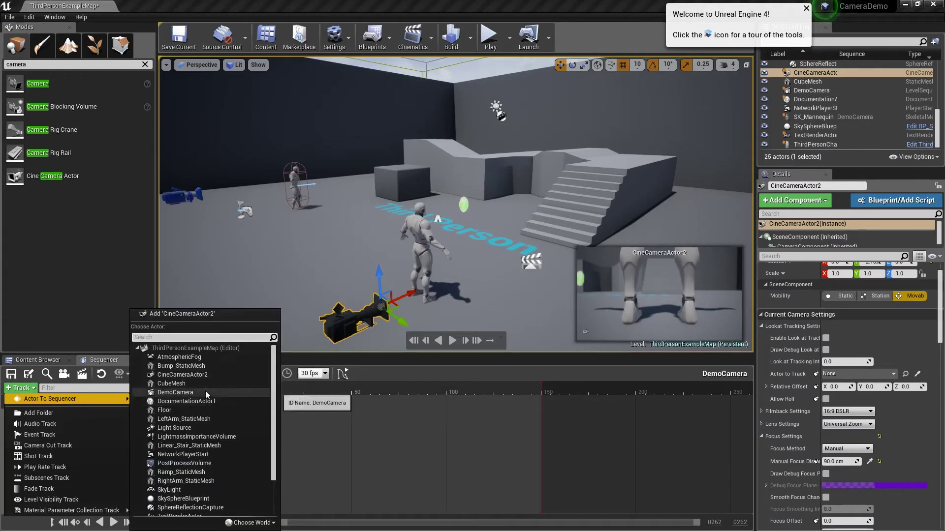
left_click(194, 376)
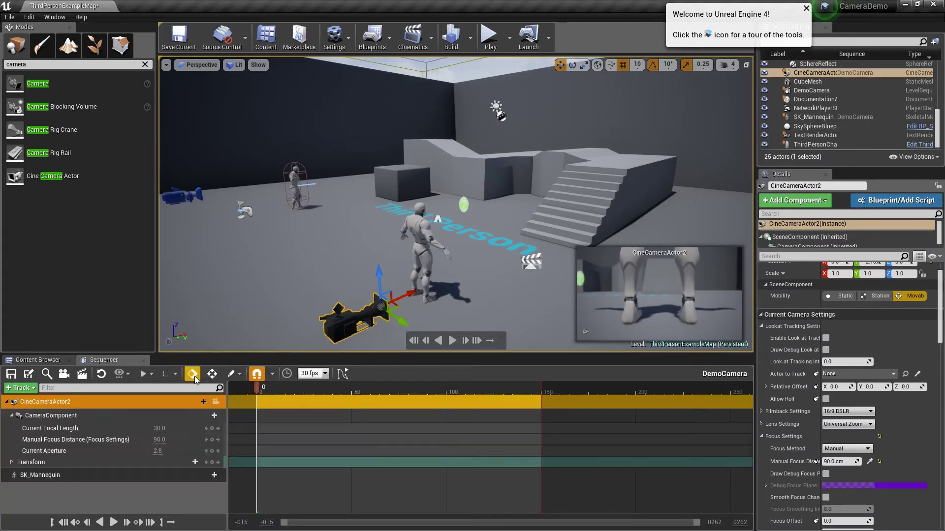
right_click(815, 74)
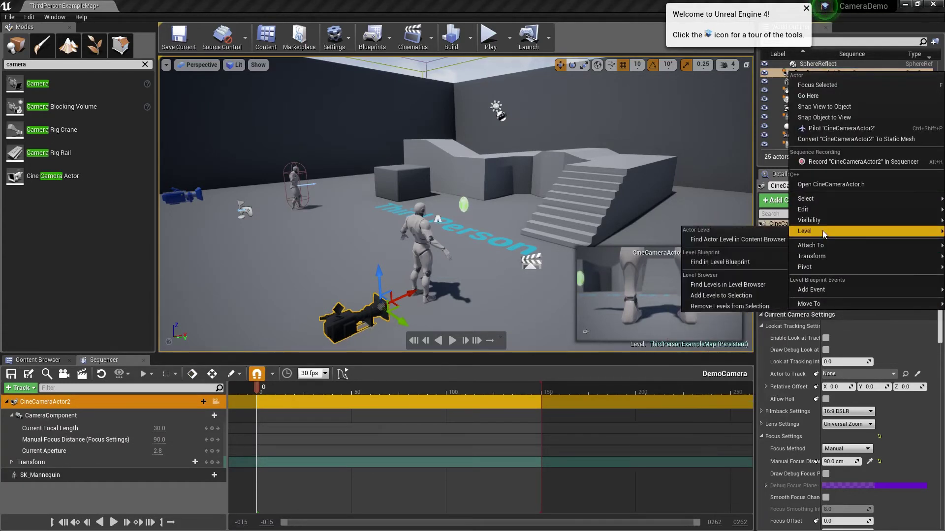
left_click(809, 75)
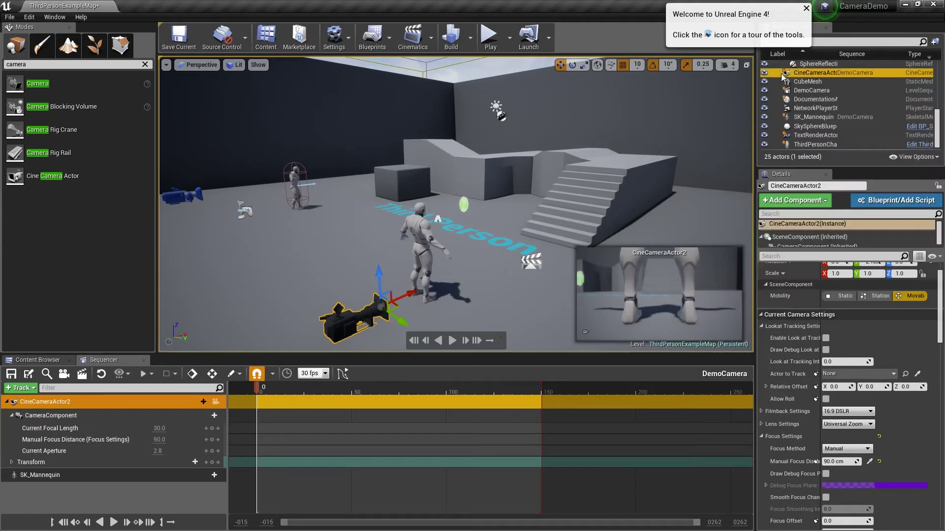
double_click(820, 74)
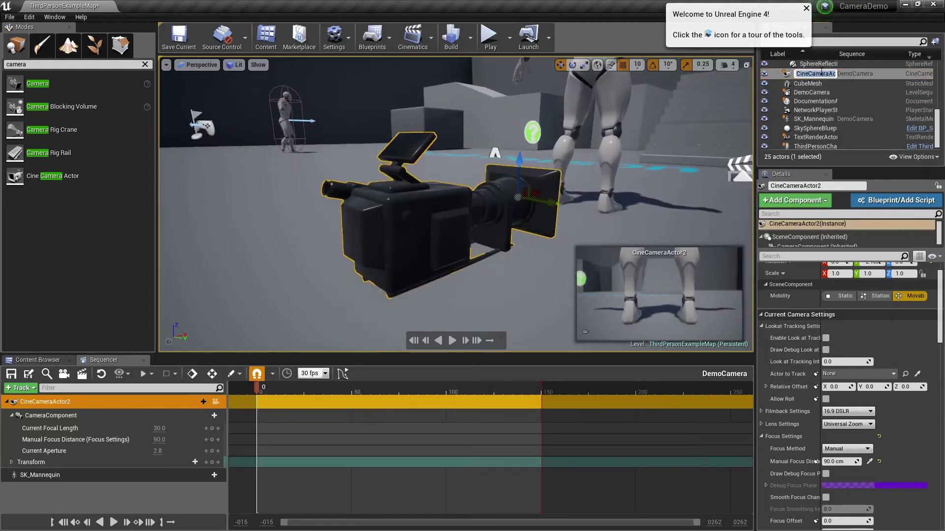
Rename the cine camera's sequence track to 'Shot 1'.
right_click(51, 404)
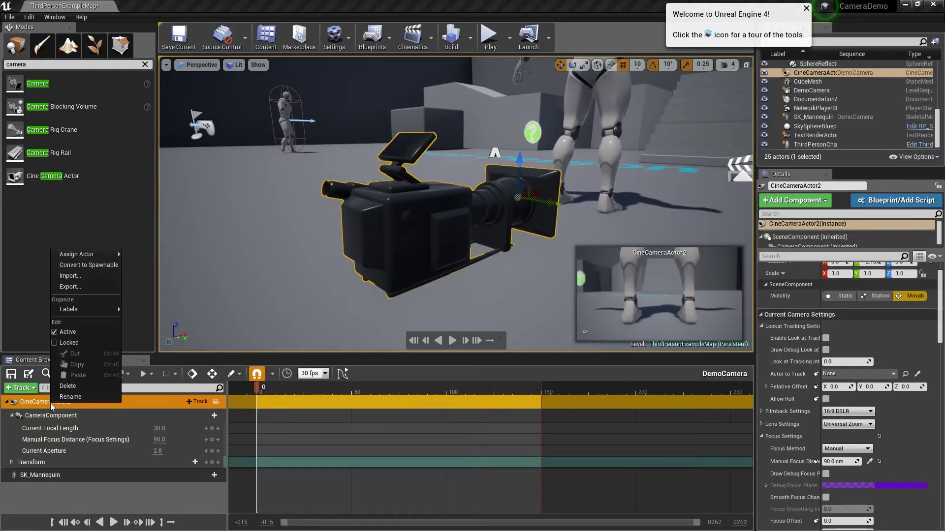
left_click(74, 396)
type("Shot 1")
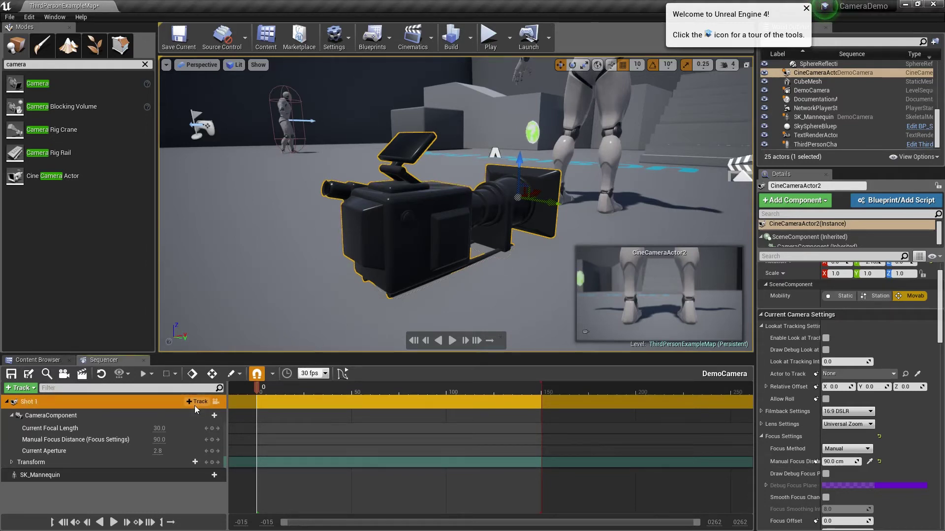
key("Return")
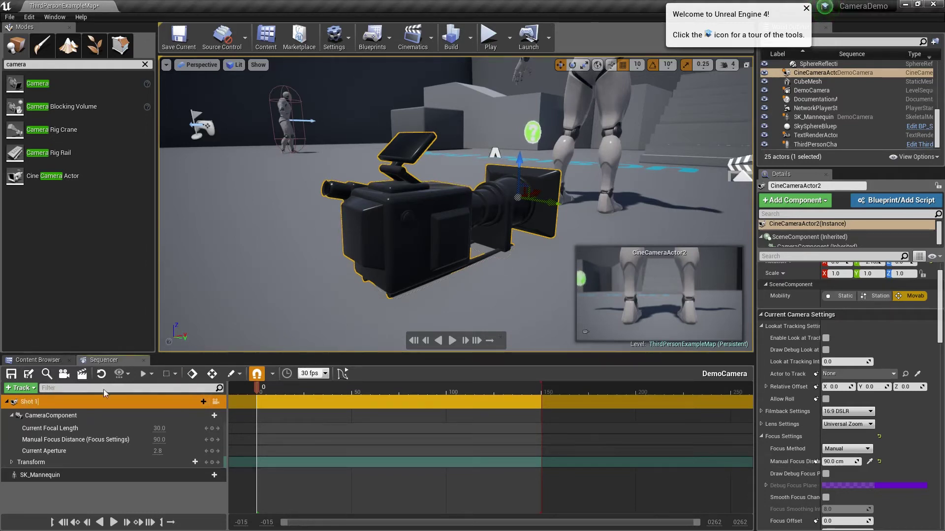
Key Manual Focus Distance at frame 0 and move the playhead to frame 50.
left_click(12, 416)
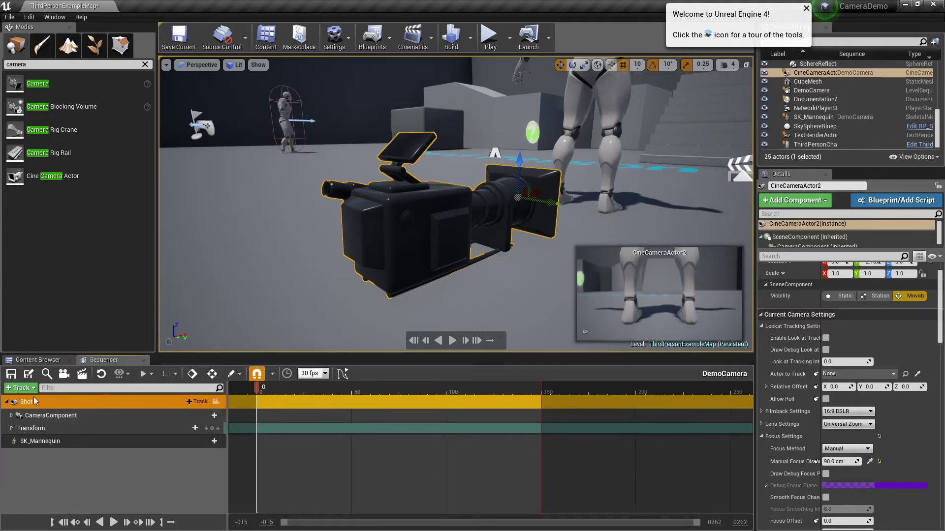
left_click(12, 416)
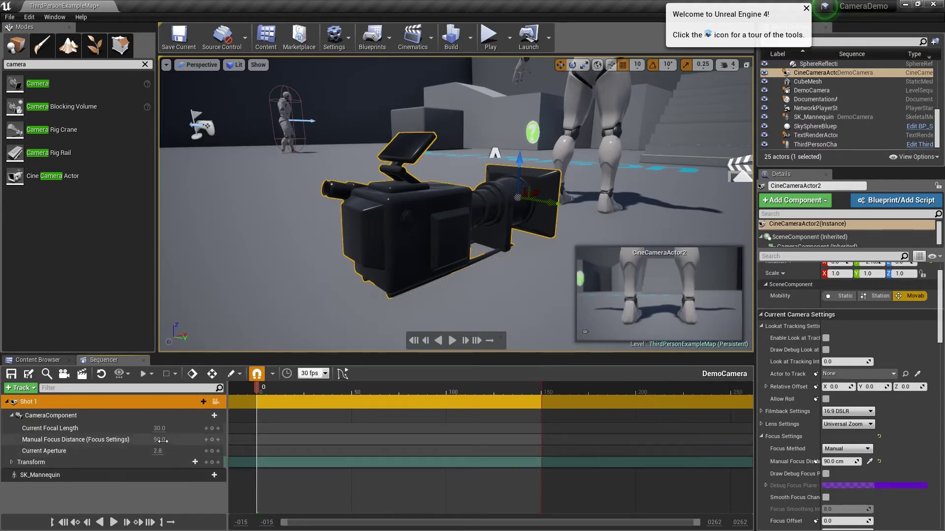
left_click(84, 440)
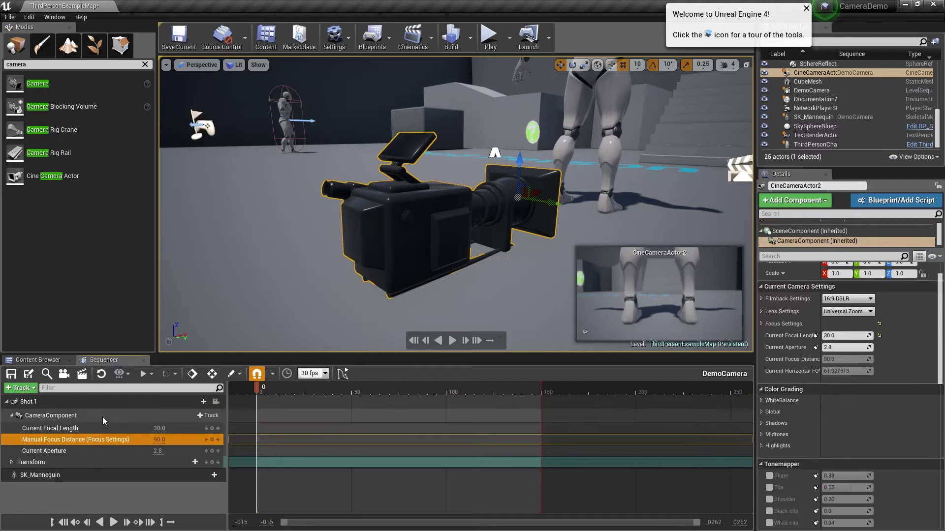
left_click(212, 440)
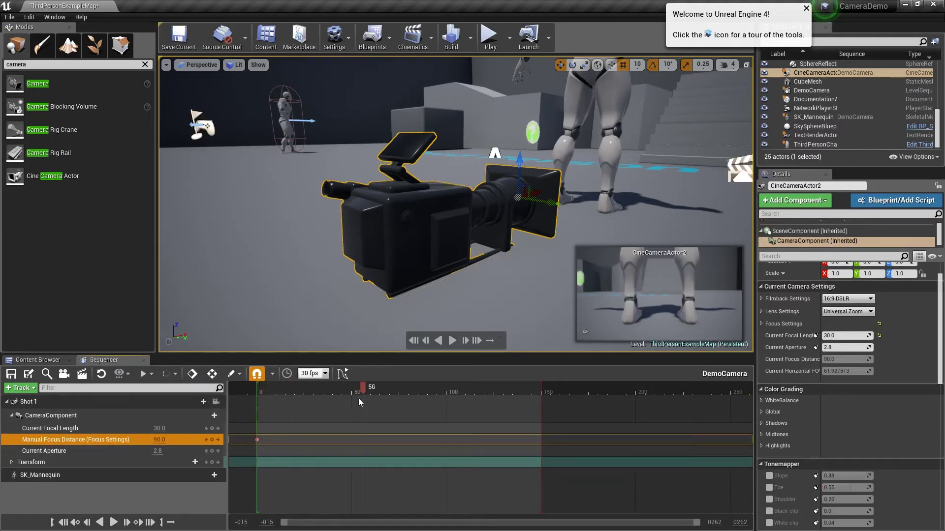
left_click_drag(355, 398, 352, 401)
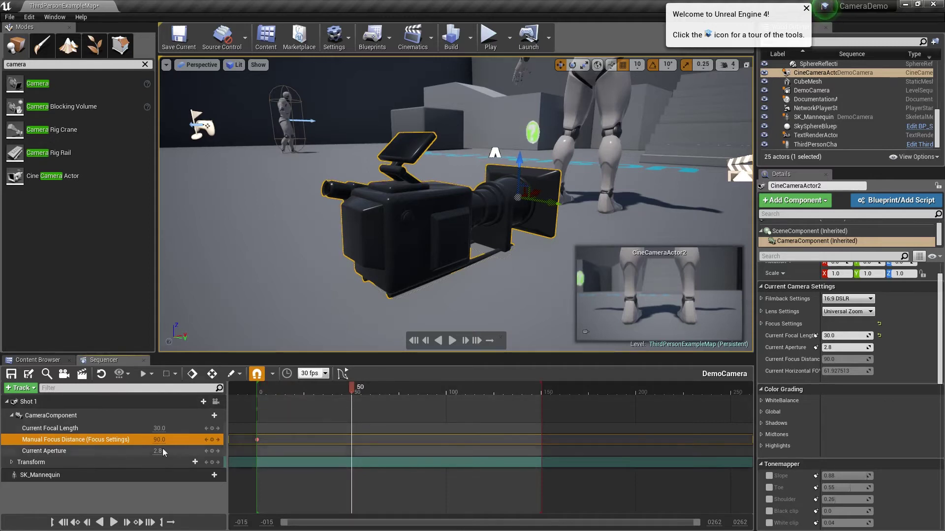
Sample a new focus distance of 530.0 cm from the scene at frame 50 and scrub the timeline.
scroll(788, 340, "up", 1)
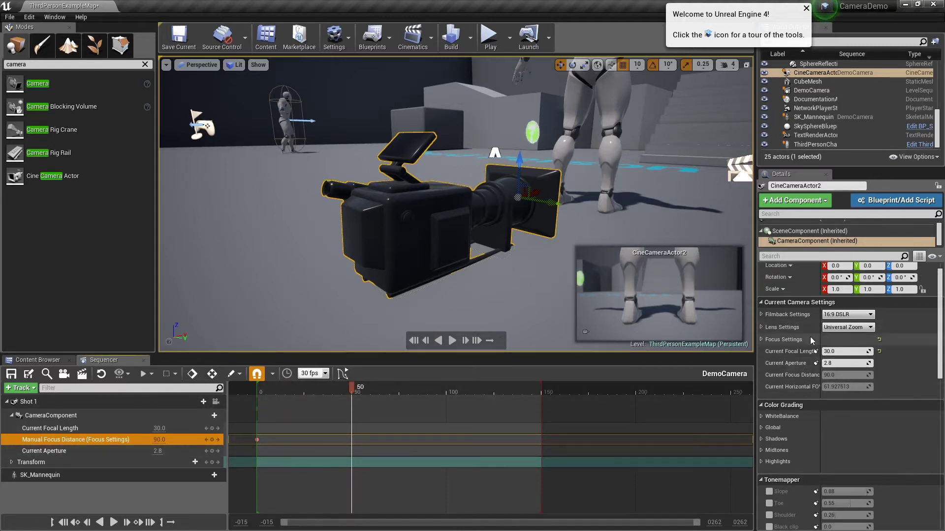
left_click(762, 339)
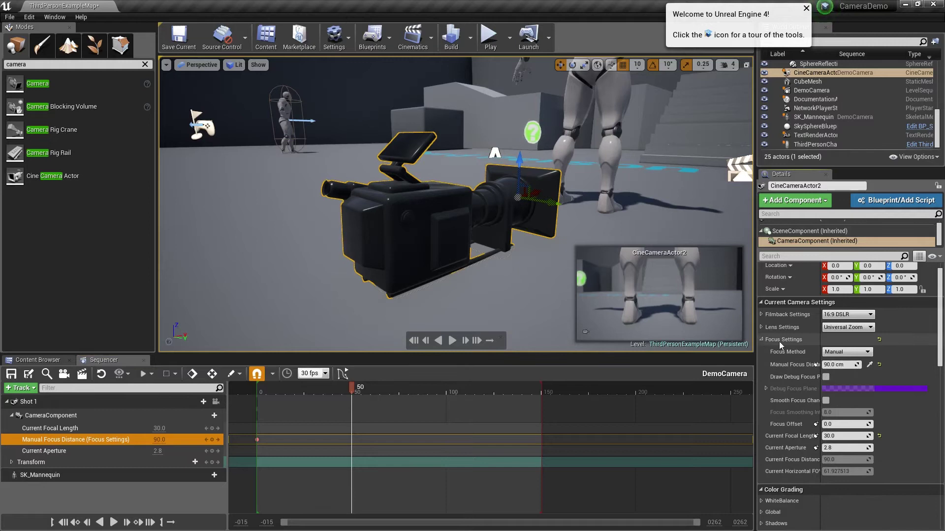
left_click(869, 365)
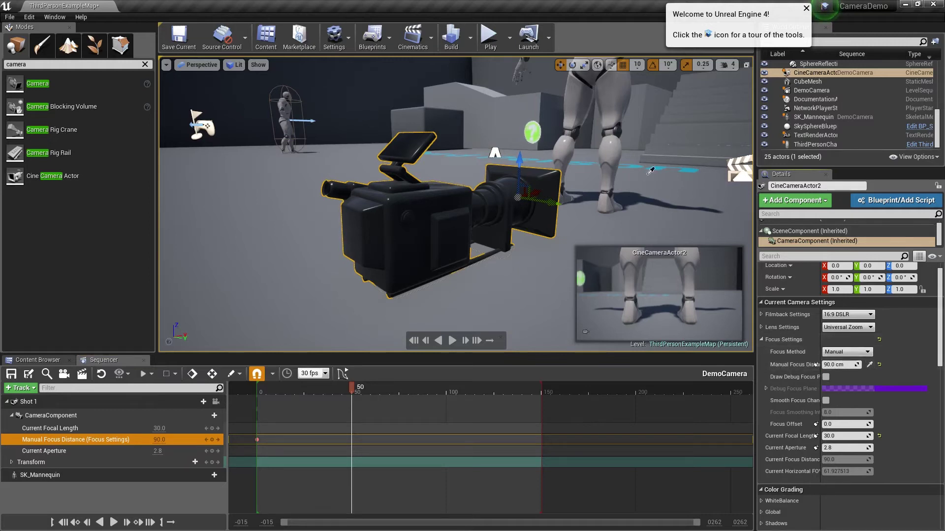
left_click(720, 118)
left_click(172, 440)
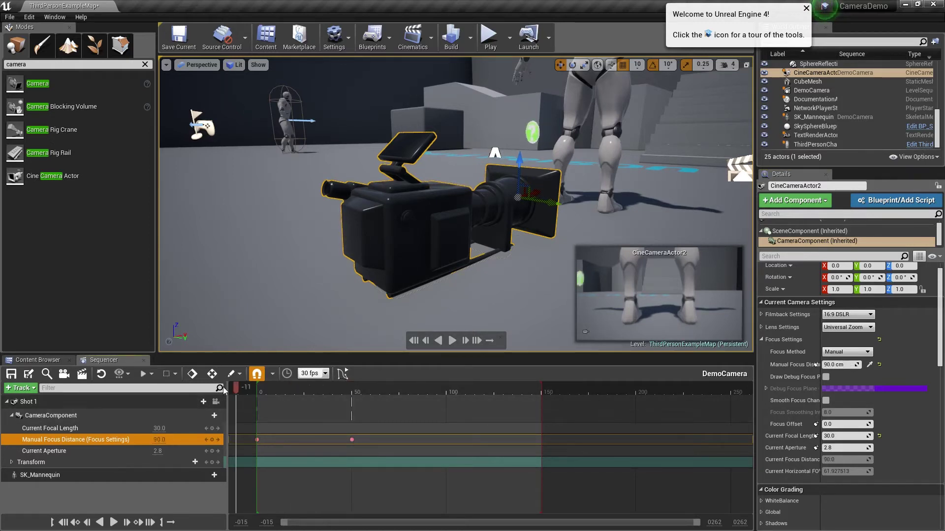
left_click_drag(286, 390, 433, 396)
left_click_drag(571, 409, 346, 411)
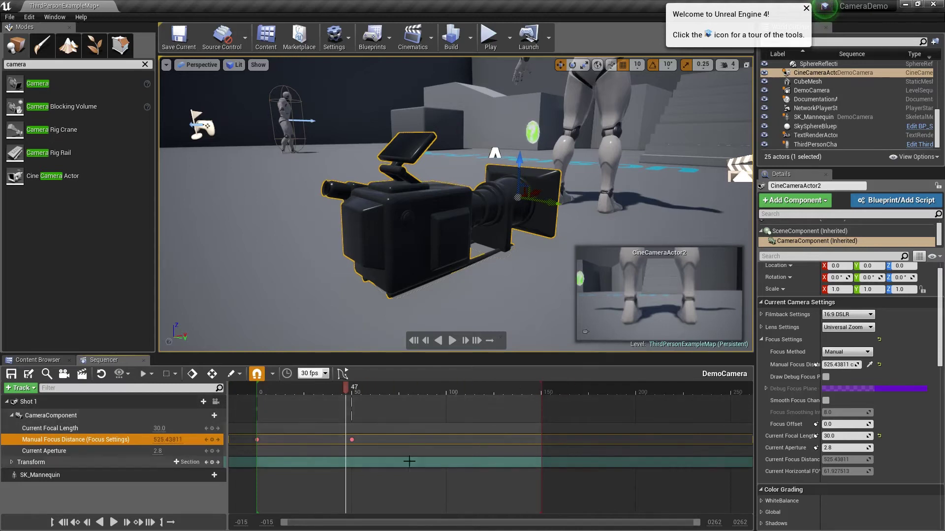
Delete the existing Manual Focus Distance keyframes from Shot 1.
left_click(352, 440)
key("Delete")
left_click(257, 440)
key("Delete")
Set Manual Focus Distance to 90.0 and key focal length, focus distance and aperture at frame 0.
left_click(108, 416)
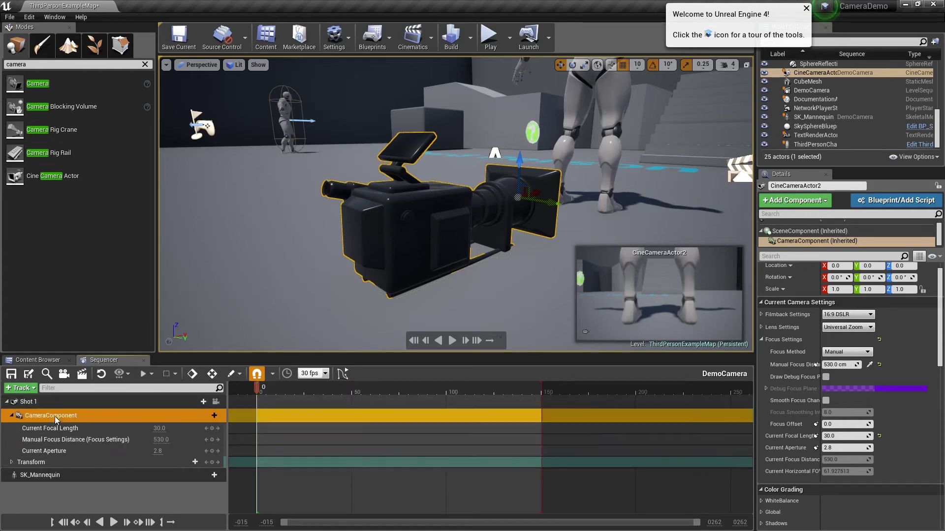
left_click(163, 440)
key("Return")
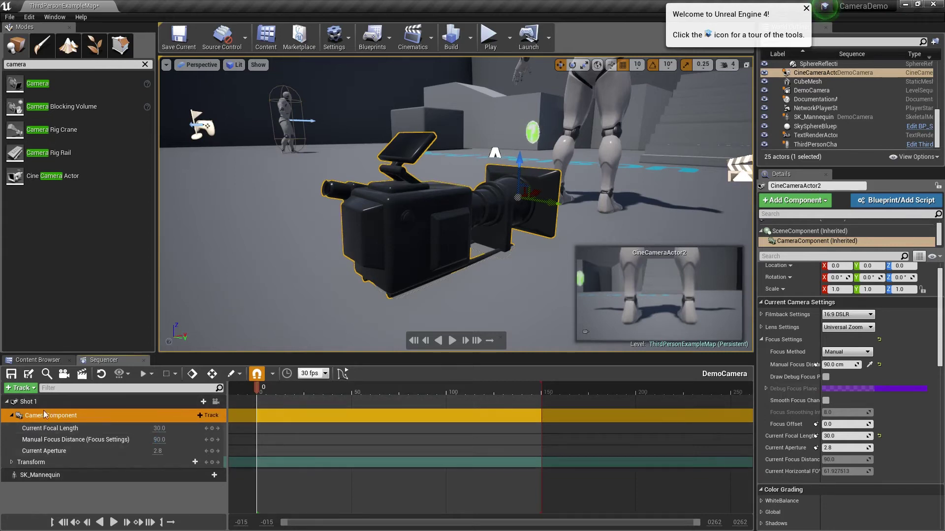
key("Return")
Marquee-select the three frame-0 keyframes on the CameraComponent rows and delete them.
left_click(59, 428)
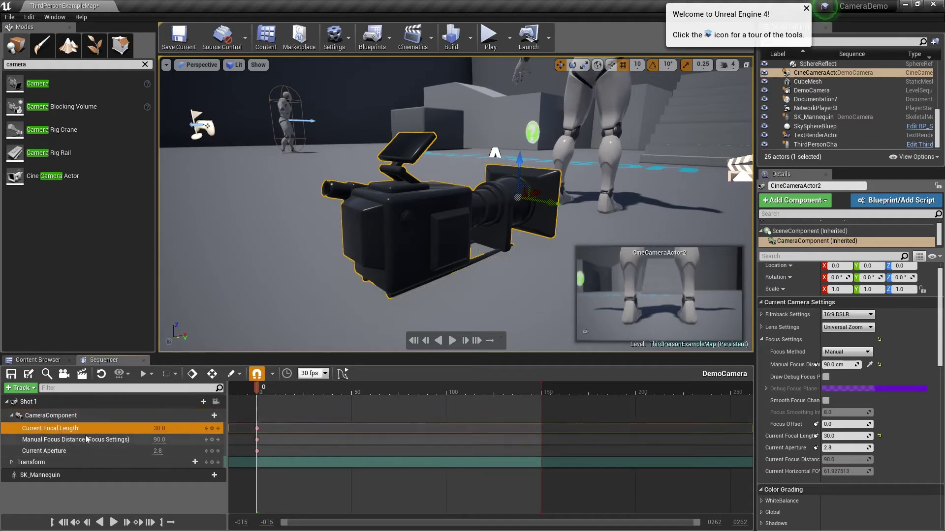
left_click(83, 440)
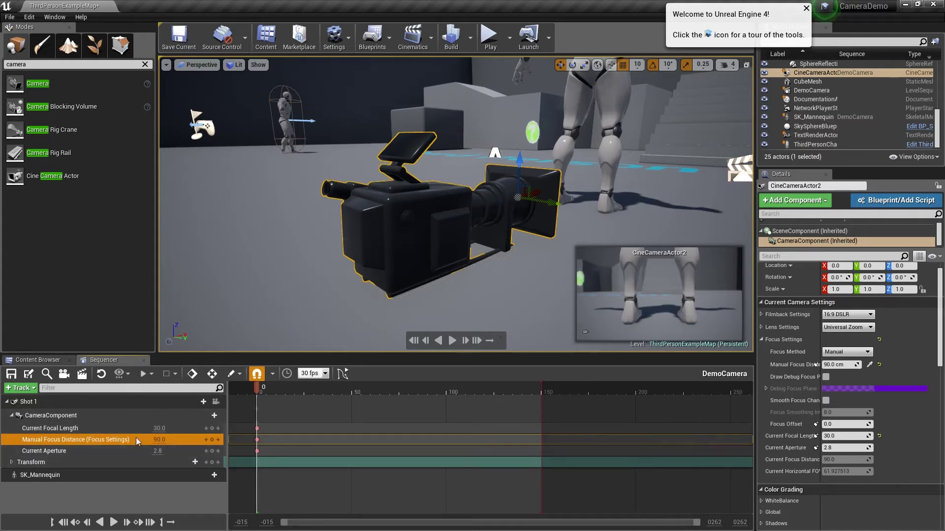
left_click(257, 442)
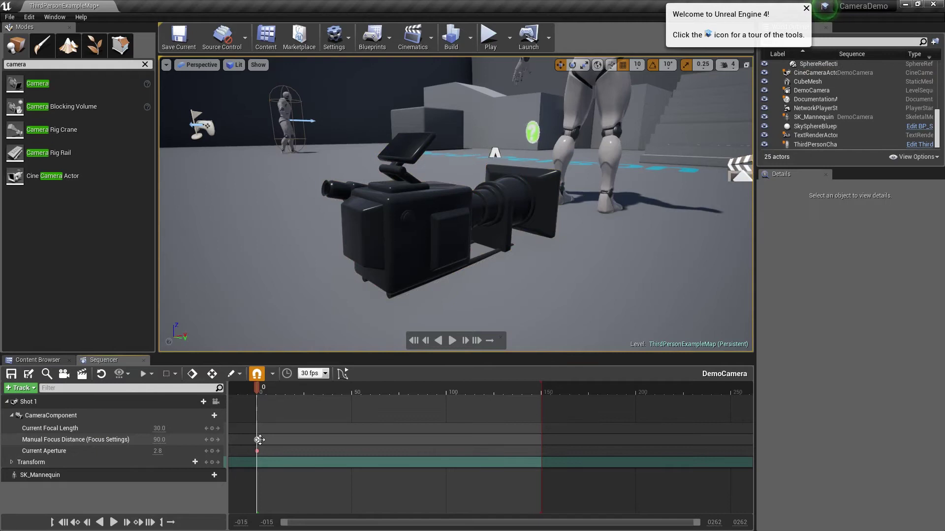
left_click(257, 428)
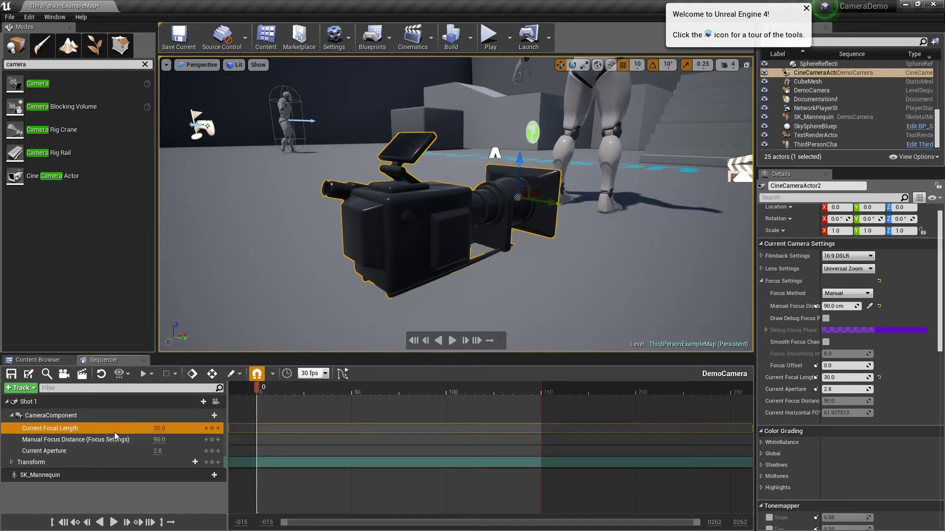
left_click(93, 415)
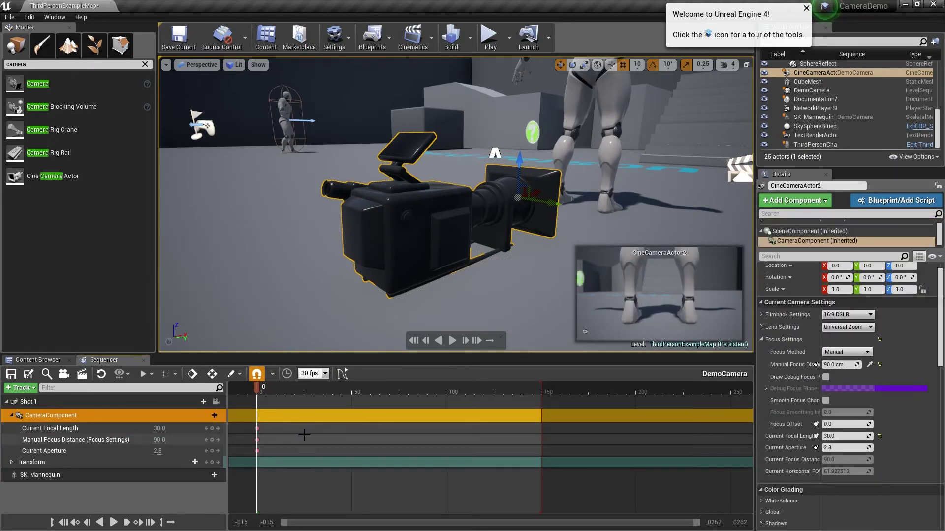
left_click_drag(340, 494, 241, 408)
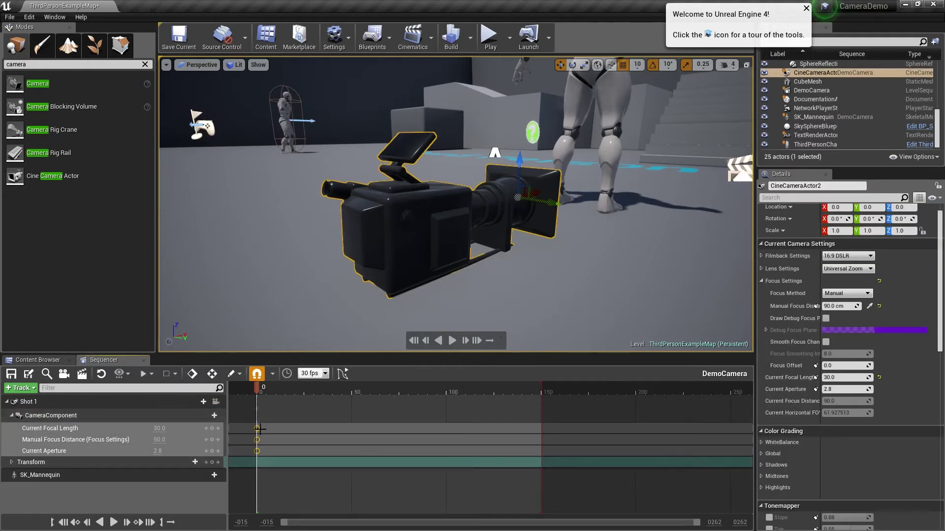
key("Delete")
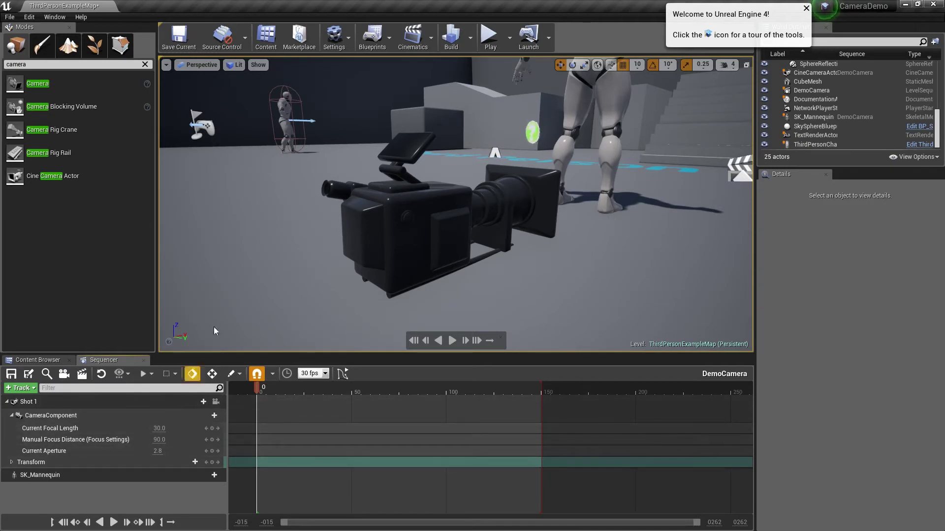
Look through CineCameraActor2 in the viewport and select its CameraComponent track.
left_click(216, 402)
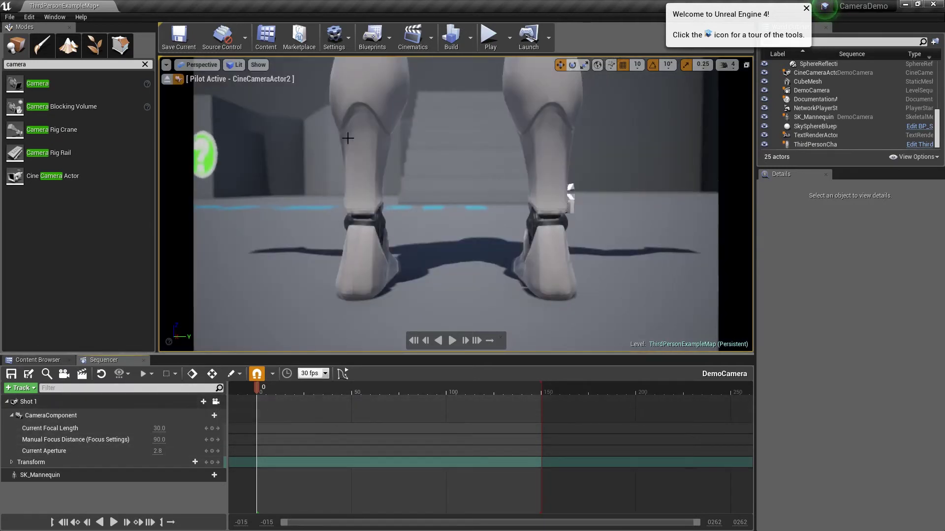
left_click(65, 415)
left_click(42, 404)
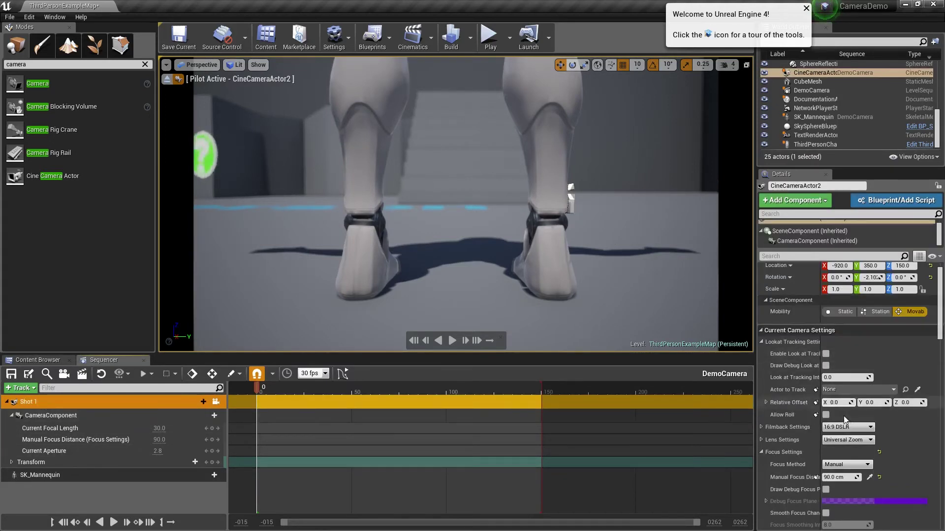
Try the 12mm Prime f/2.8 and Universal Zoom lens presets, settling on 30mm Prime f/1.4.
left_click(864, 441)
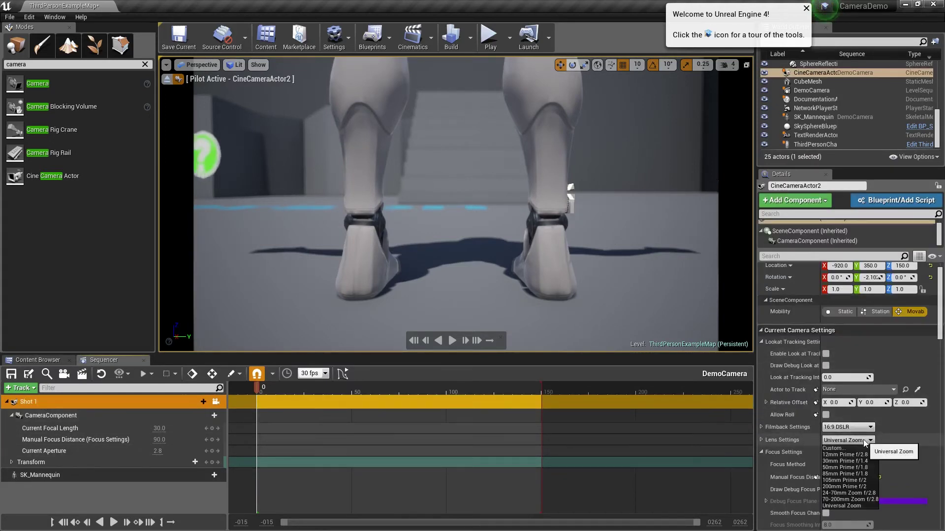
left_click(836, 455)
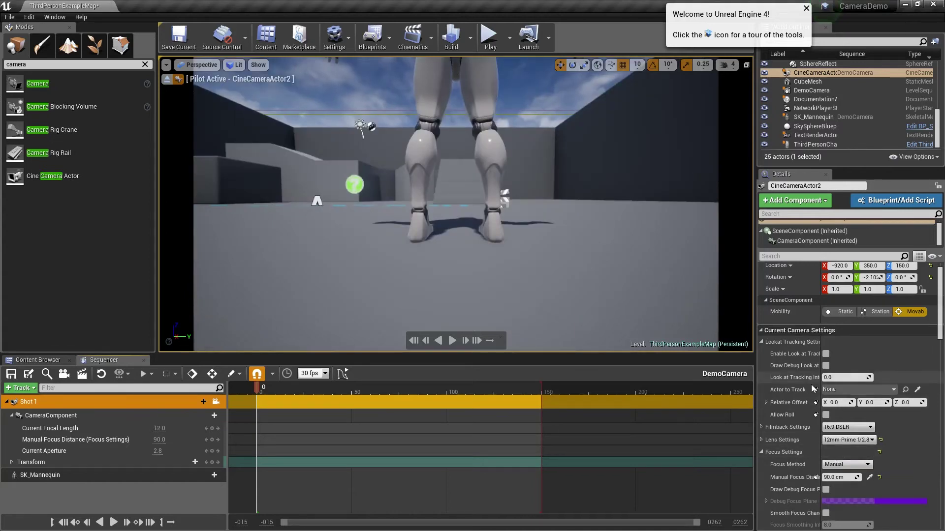
left_click(855, 442)
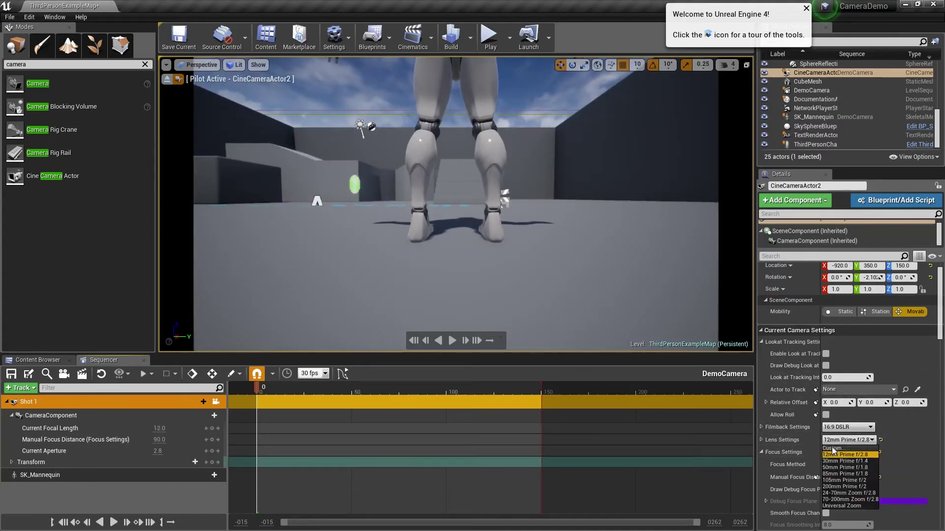
left_click(843, 506)
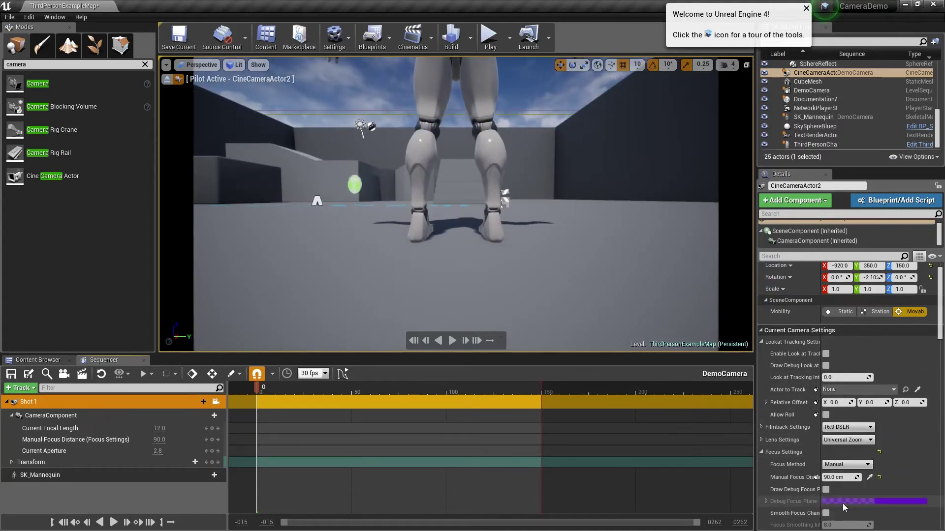
left_click(856, 440)
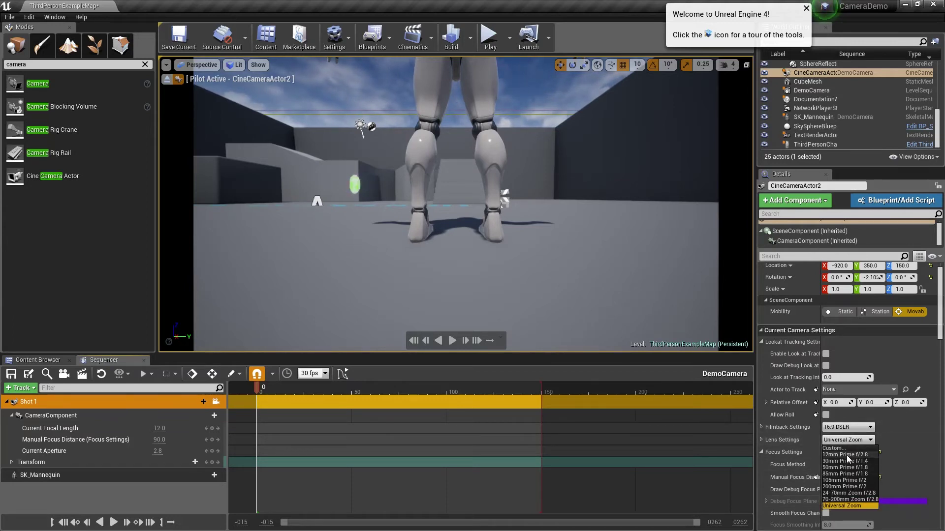
left_click(843, 462)
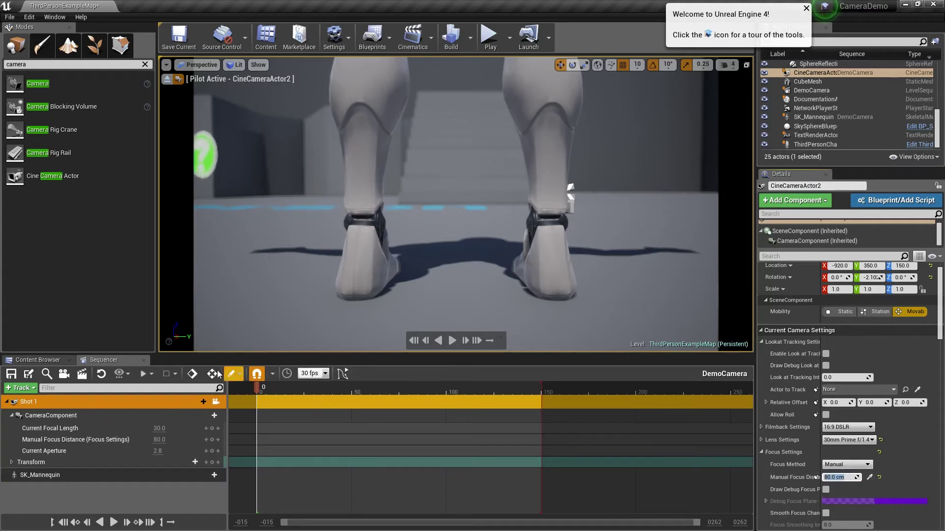
Expand the Transform track, move the playhead toward frame 150 and key the camera's transform.
left_click(12, 462)
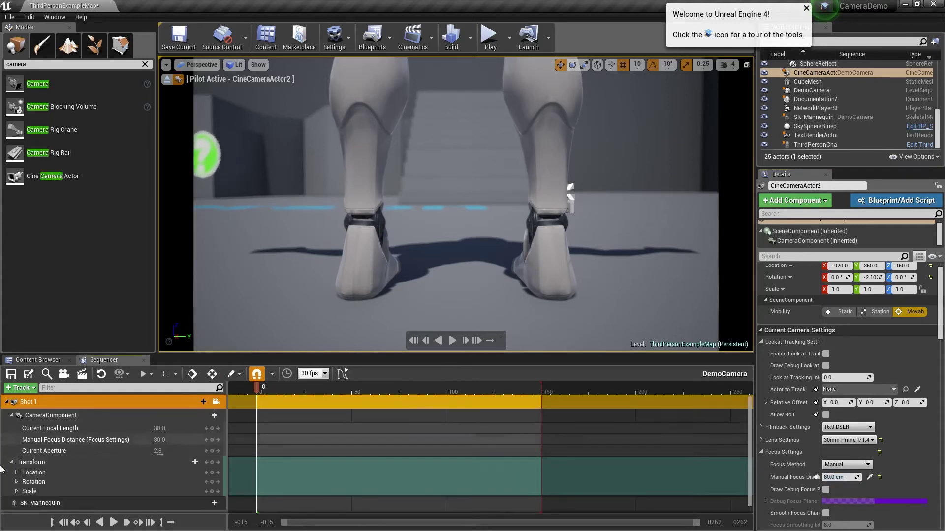
left_click(41, 463)
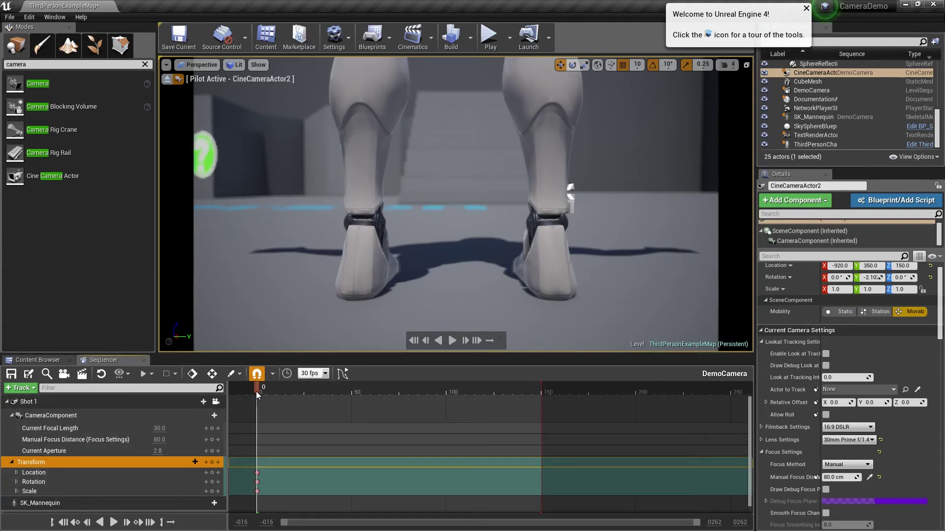
left_click_drag(255, 391, 542, 444)
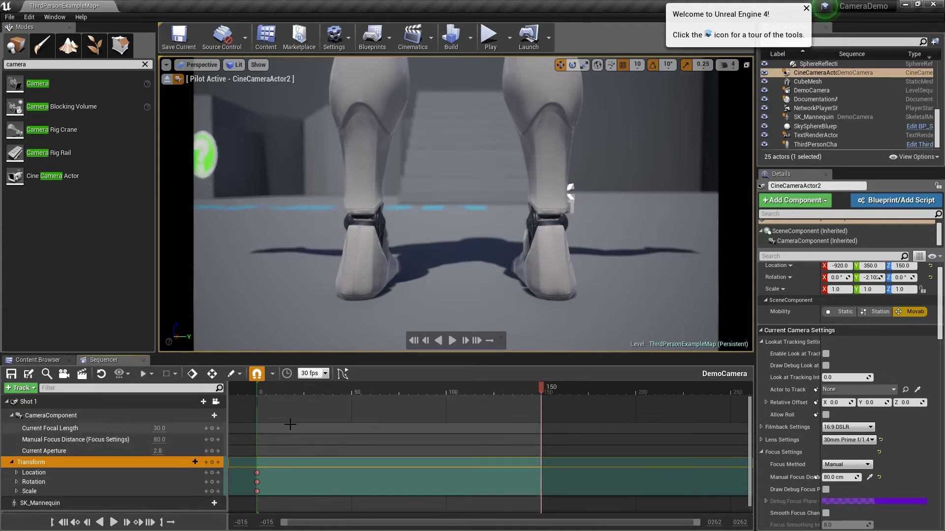
key("s")
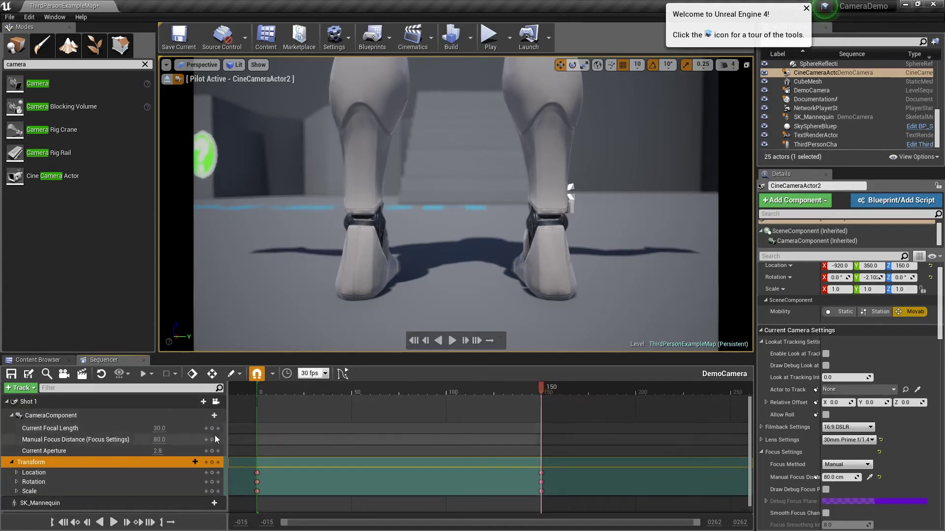
Raise the camera toward Z 260, then undo the keys and return to frame 0.
scroll(453, 212, "down", 3)
key("f")
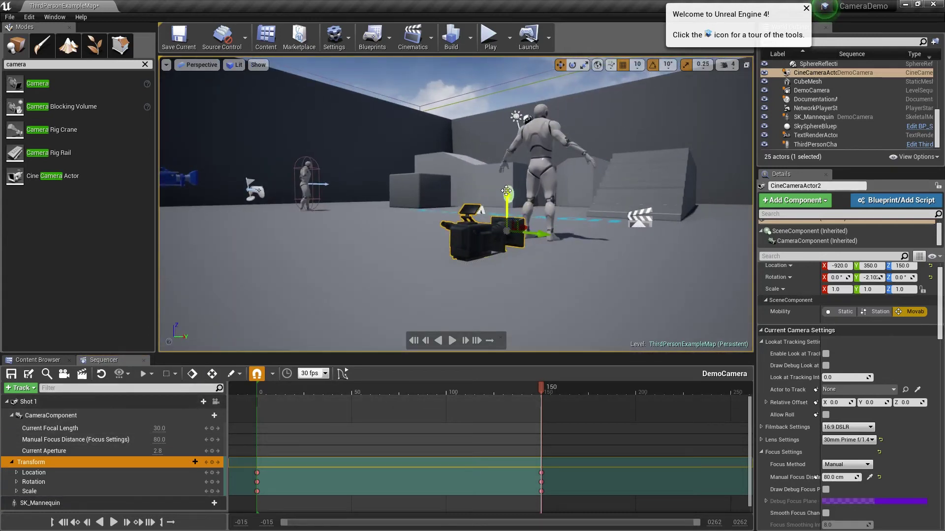
left_click_drag(507, 190, 509, 60)
key("f")
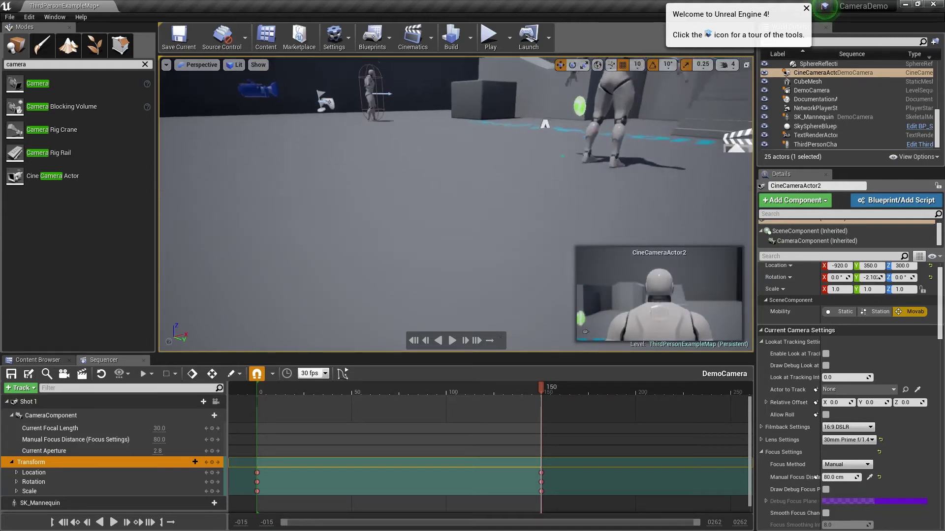
right_click_drag(493, 130, 485, 130)
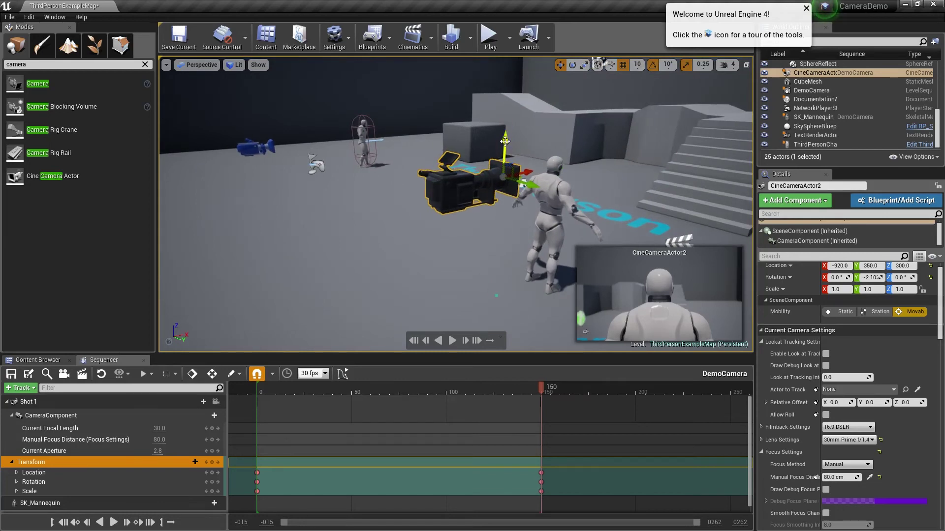
left_click_drag(506, 142, 506, 138)
left_click_drag(541, 383, 253, 389)
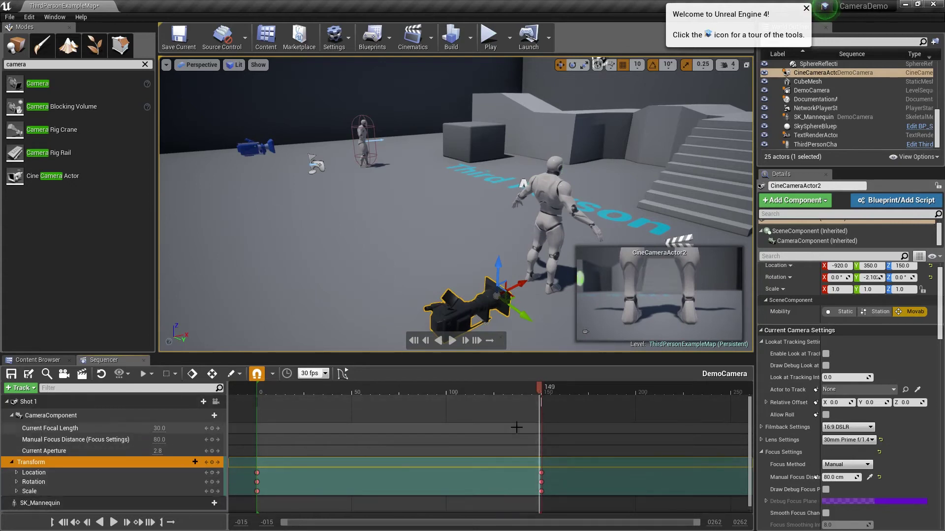
key("ctrl+z")
key("ctrl+z")
key("ctrl+z")
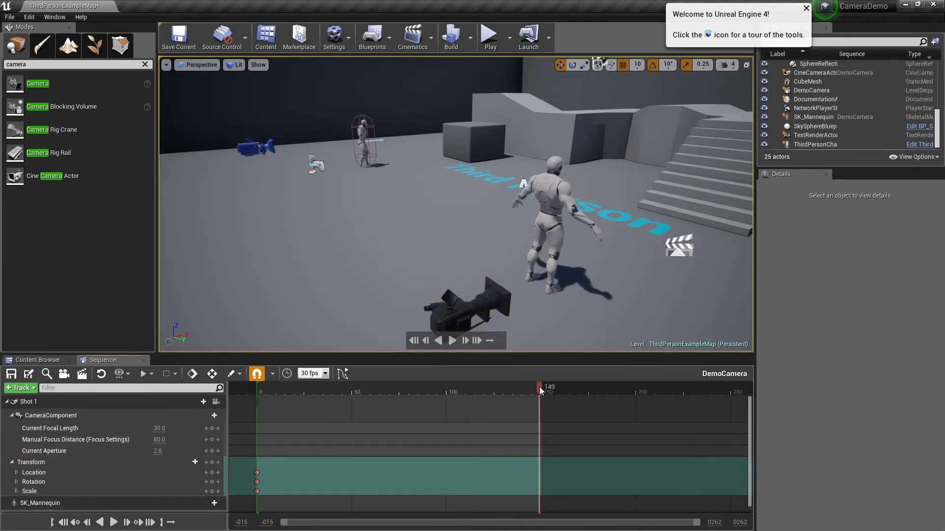
mouse_move(540, 387)
left_mouse_down()
mouse_move(255, 392)
mouse_move(541, 392)
left_mouse_up()
Raise the cine camera for its end pose and preview it rising along the timeline.
left_click(485, 284)
left_click_drag(494, 267, 498, 135)
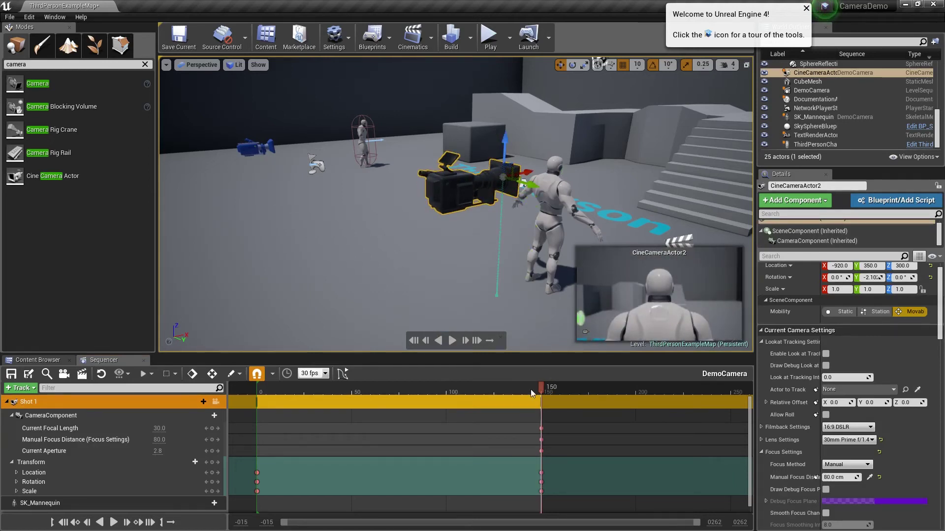
left_click(530, 447)
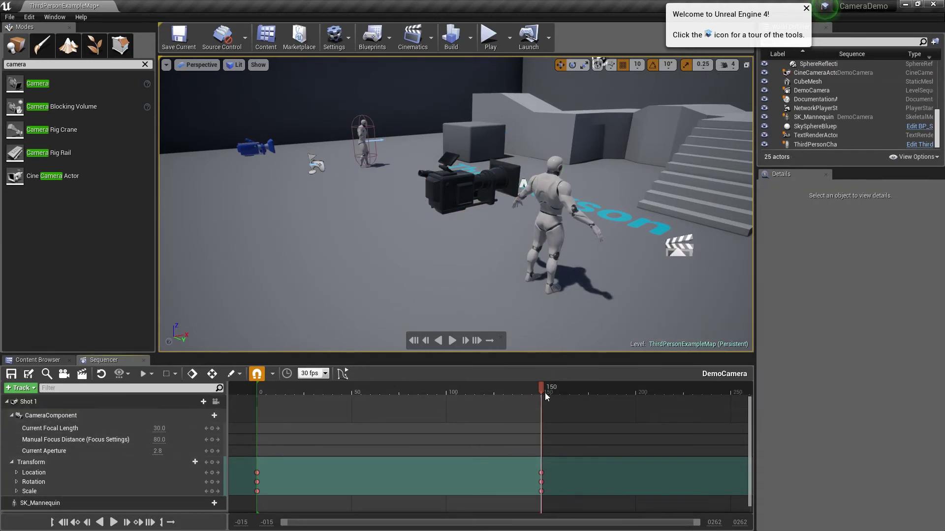
left_click_drag(544, 388, 258, 411)
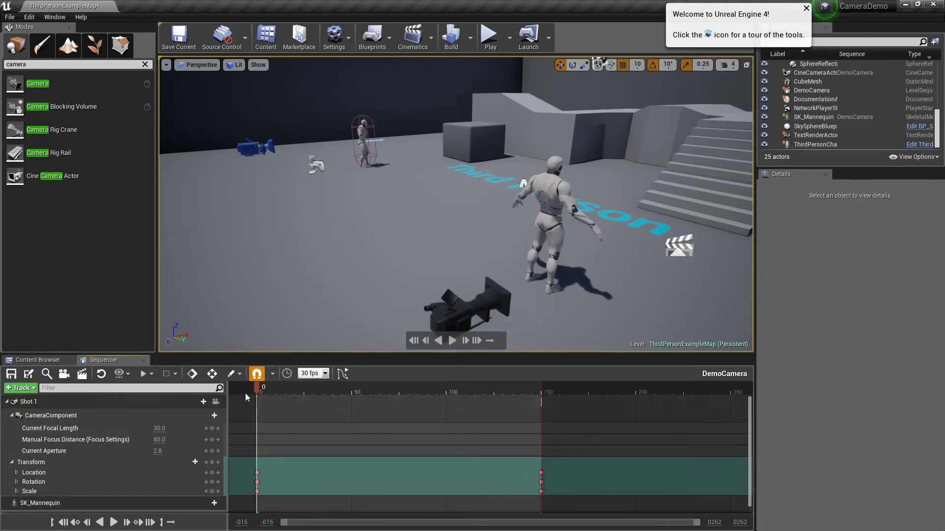
Pilot the Cine camera, play back its move and scrub back to frame 0.
left_click(215, 402)
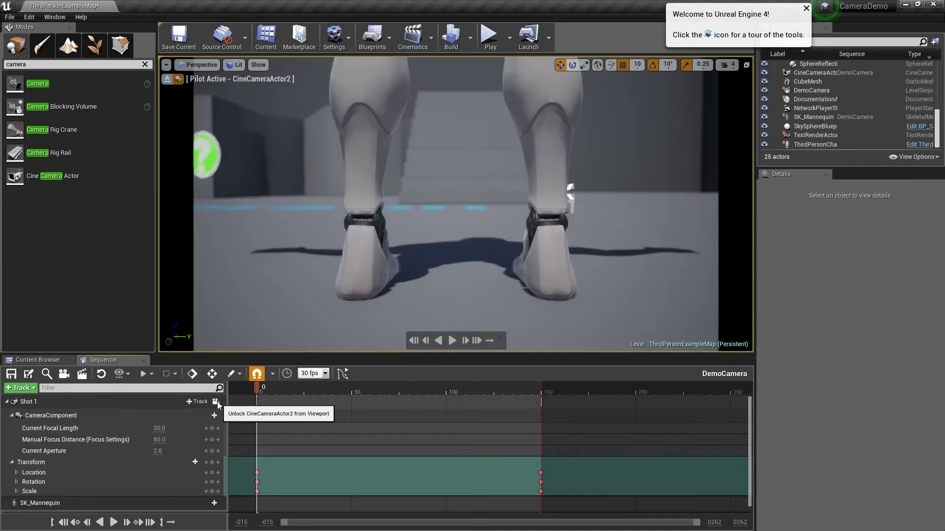
left_click(452, 341)
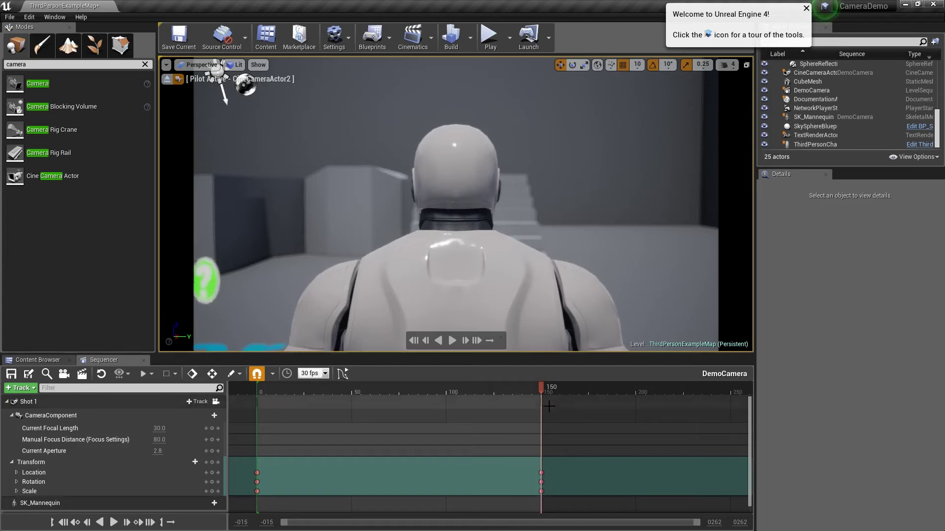
left_click_drag(543, 391, 258, 393)
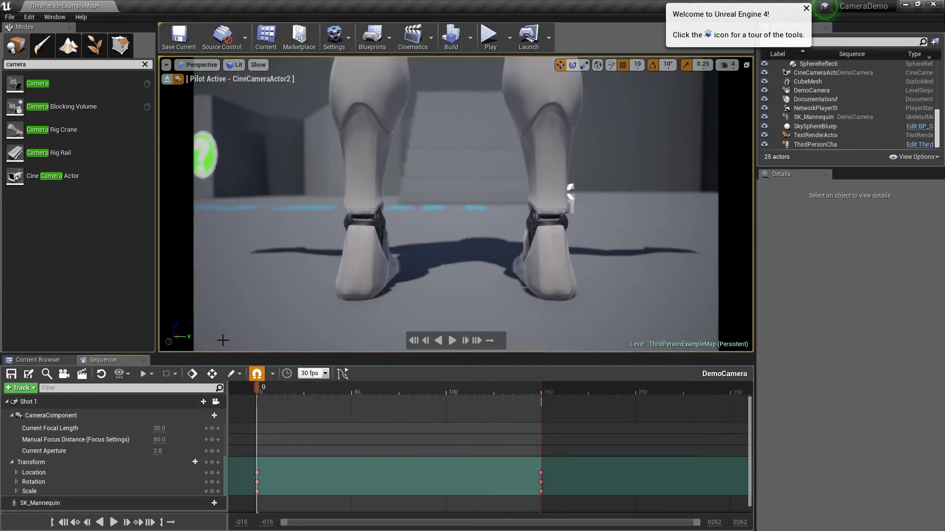
Enlarge the Sequencer and Modes panels, scrub through the shot, and select the SK_Mannequin track.
left_click_drag(222, 354, 222, 300)
mouse_move(159, 225)
left_mouse_down()
mouse_move(200, 219)
mouse_move(145, 217)
mouse_move(166, 214)
left_mouse_up()
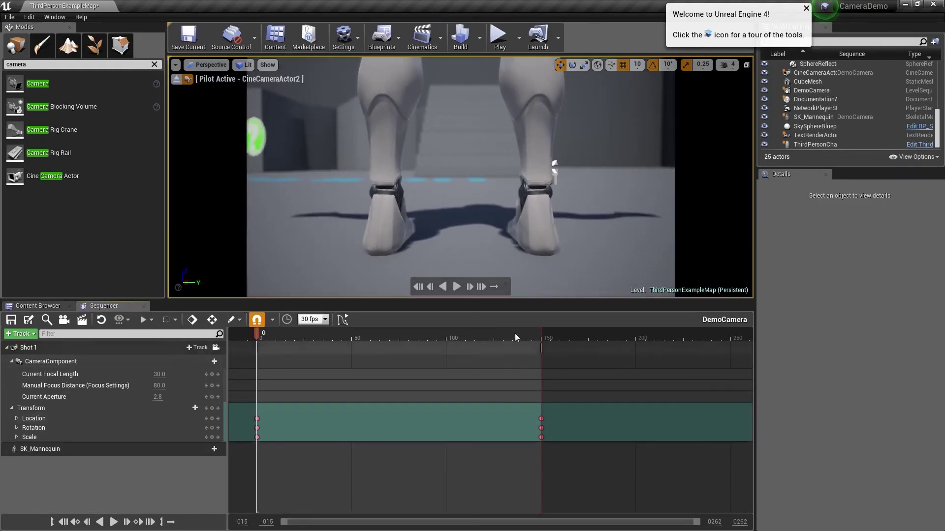
left_click_drag(531, 334, 256, 336)
left_click(69, 450)
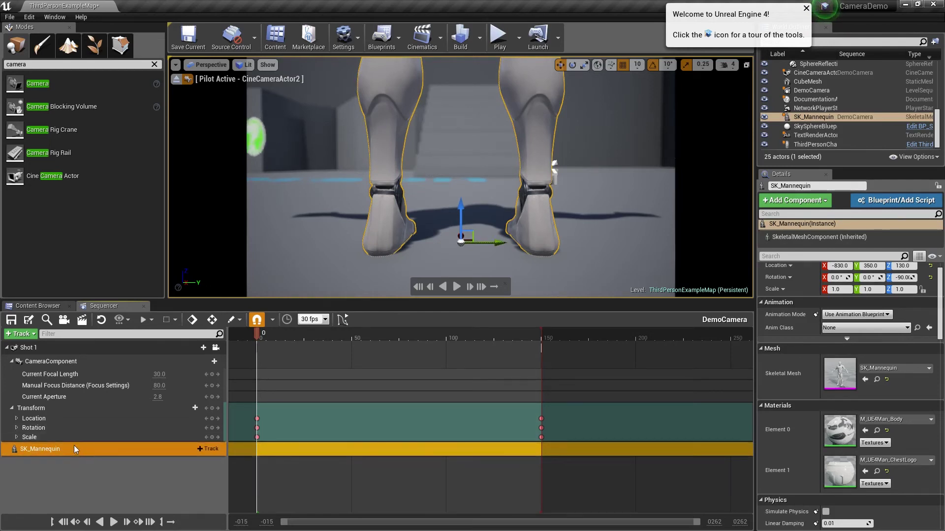
Delete the SK_Mannequin track, collapse Shot 1, and re-add SK_Mannequin via Actor To Sequencer.
key("Delete")
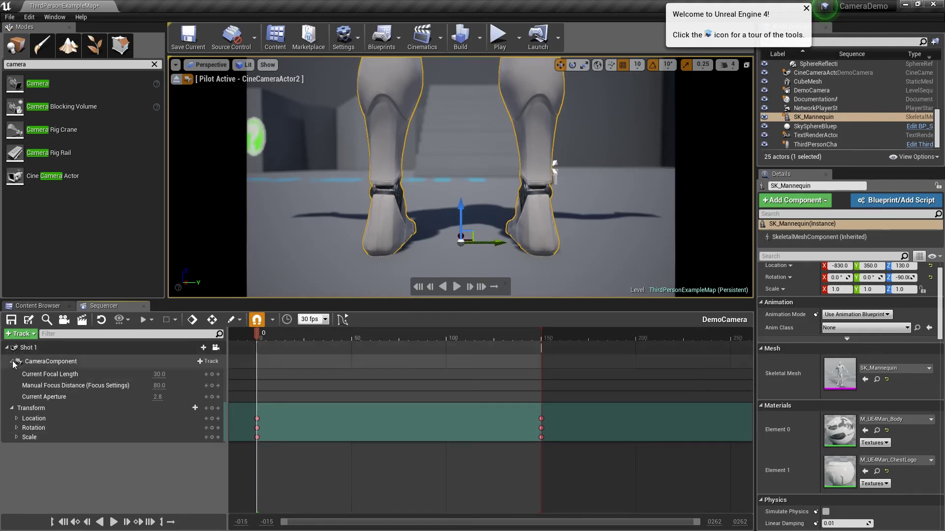
left_click(6, 347)
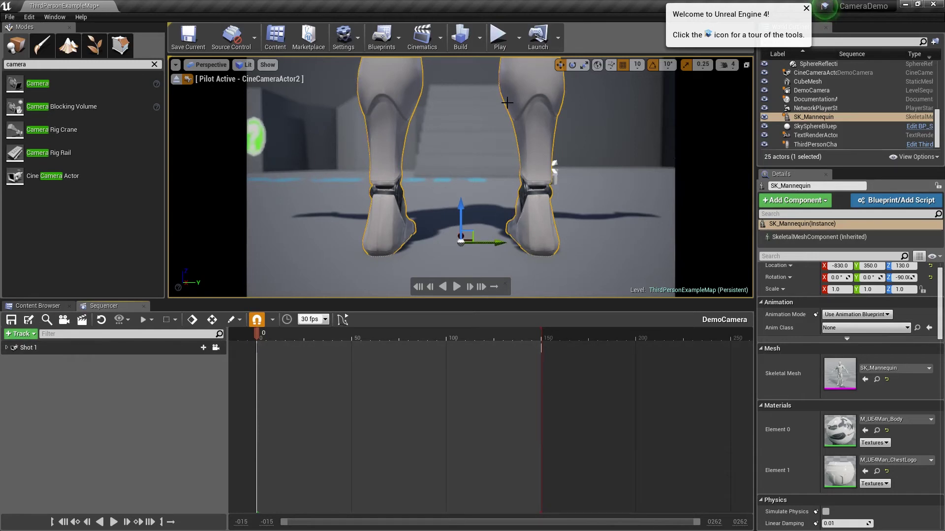
left_click(22, 334)
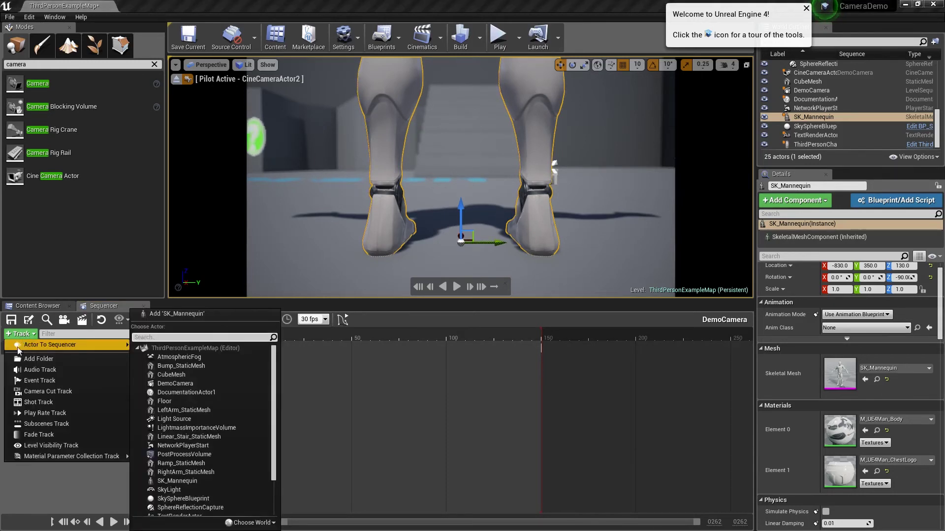
mouse_move(43, 347)
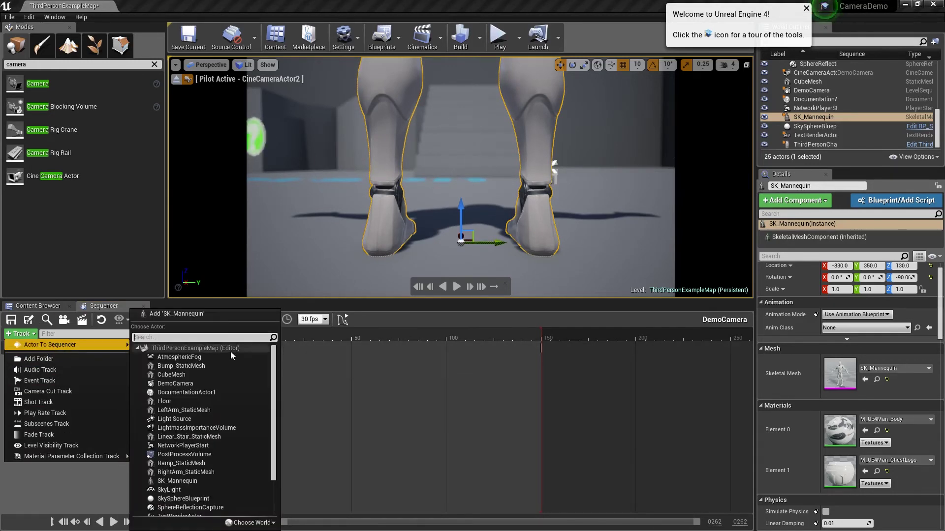
left_click(176, 481)
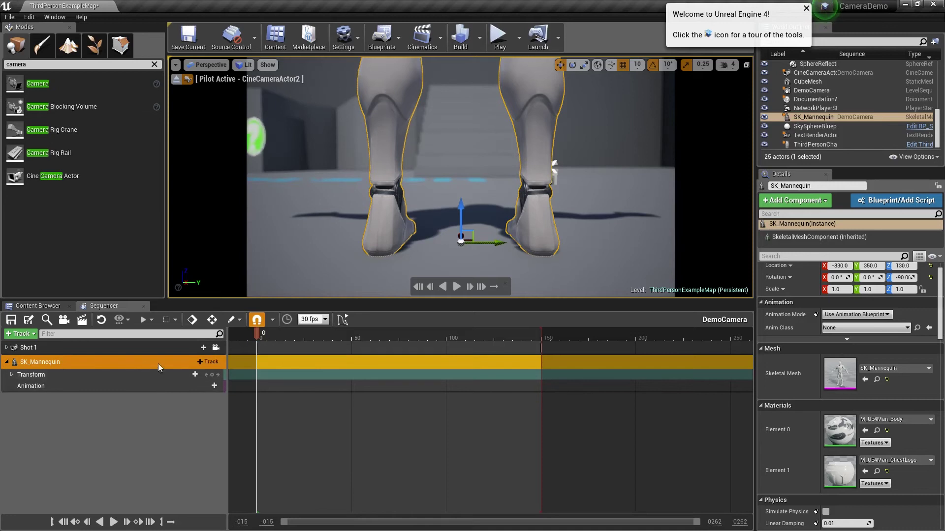
Add a ThirdPersonIdle clip to the mannequin, stretch it to frame 150, and play the shot.
left_click(196, 386)
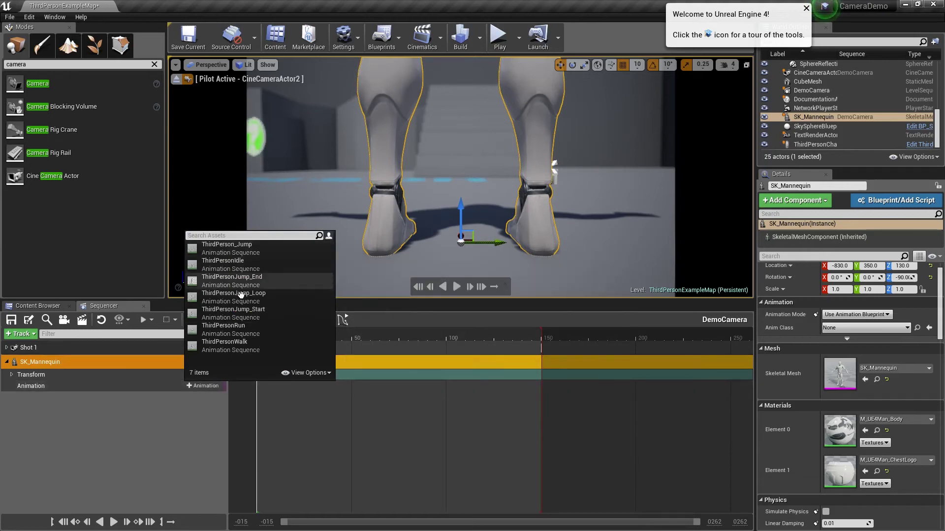
left_click(252, 266)
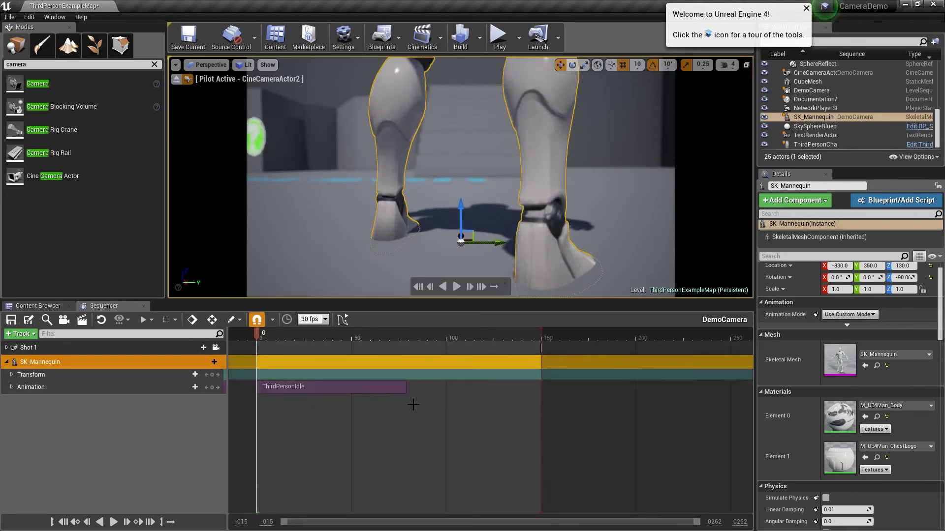
left_click_drag(406, 386, 542, 391)
left_click(302, 433)
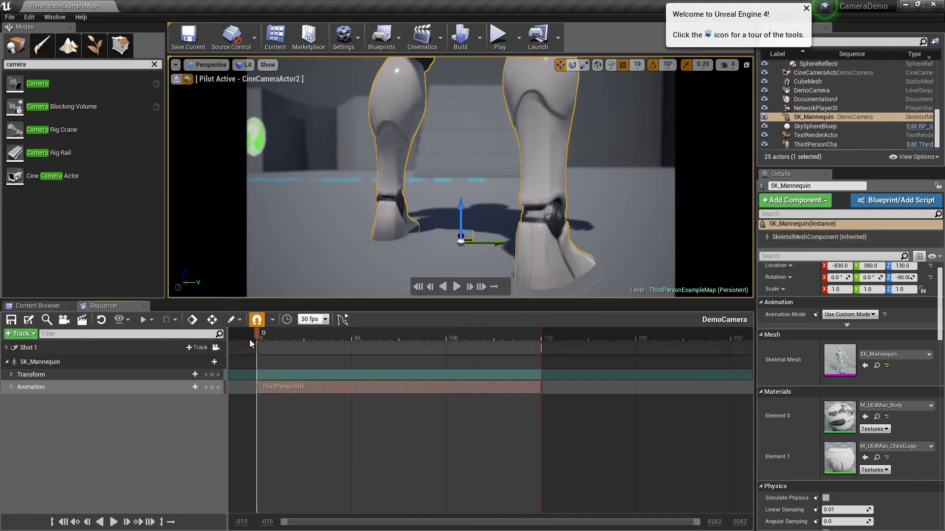
mouse_move(258, 343)
left_mouse_down()
mouse_move(272, 342)
mouse_move(257, 343)
left_mouse_up()
key("space")
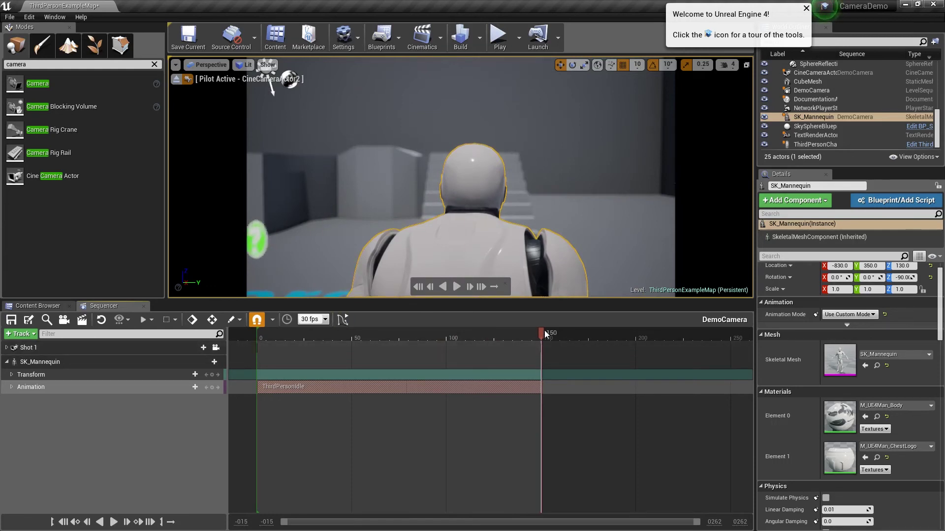
Scrub back to the shot's start and delete the SK_Mannequin track.
left_click(373, 337)
left_click_drag(359, 347, 259, 353)
left_click(49, 361)
key("Delete")
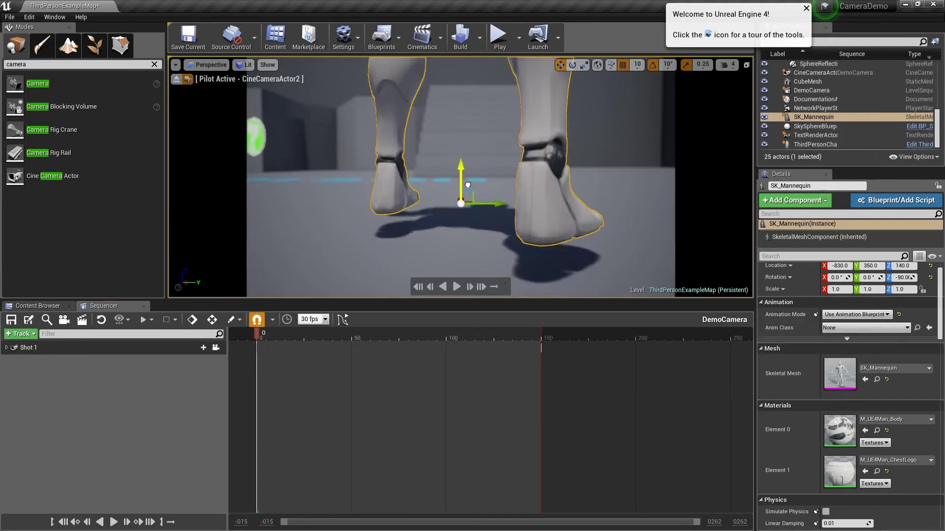
With grid snap off, raise the mannequin to Z 132.870, then turn snapping back on.
left_click(623, 69)
left_click_drag(460, 209, 469, 197)
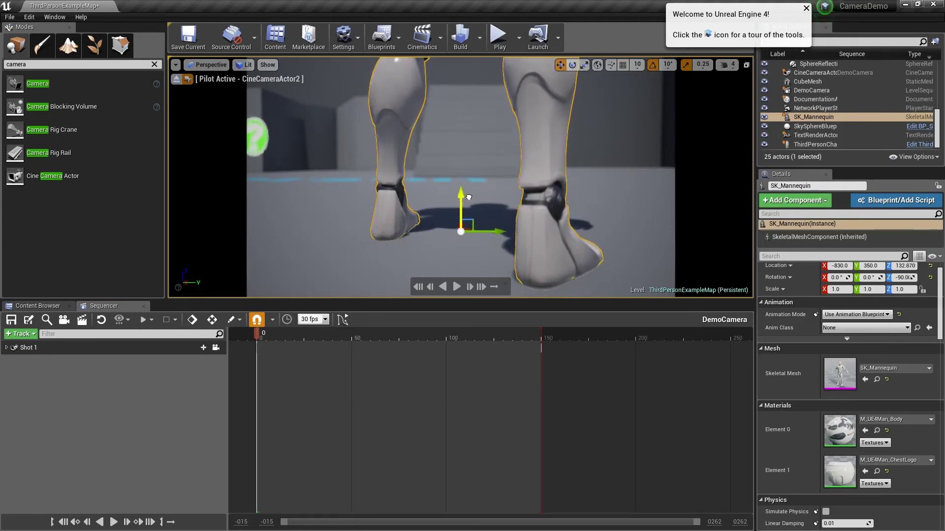
left_click(623, 64)
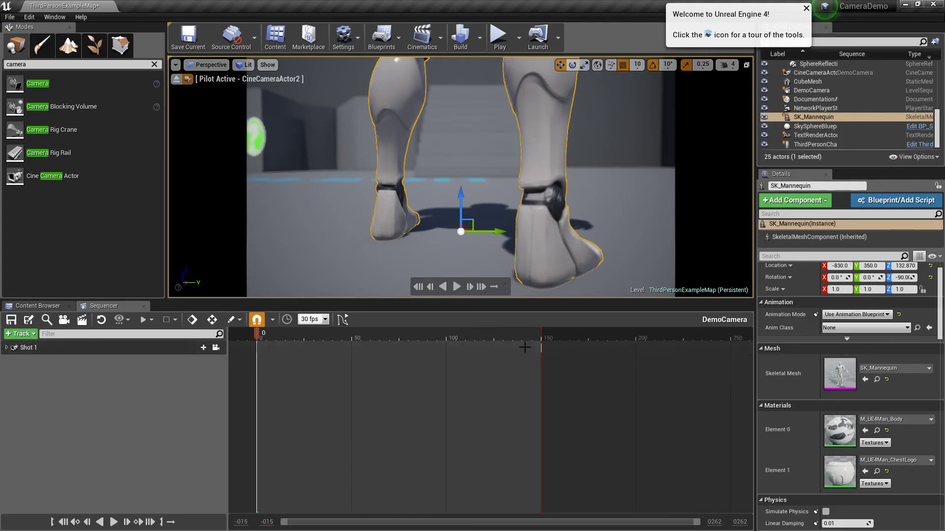
left_click(6, 350)
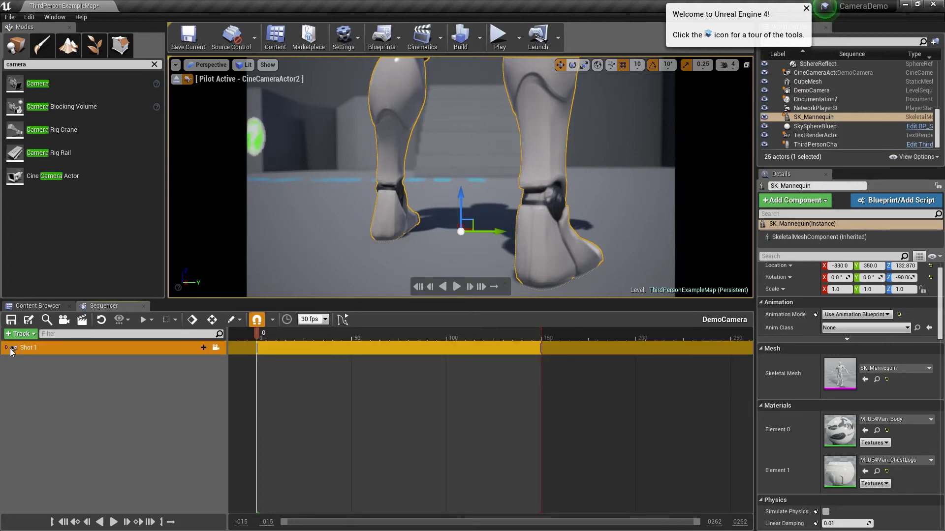
left_click(7, 349)
left_click(7, 348)
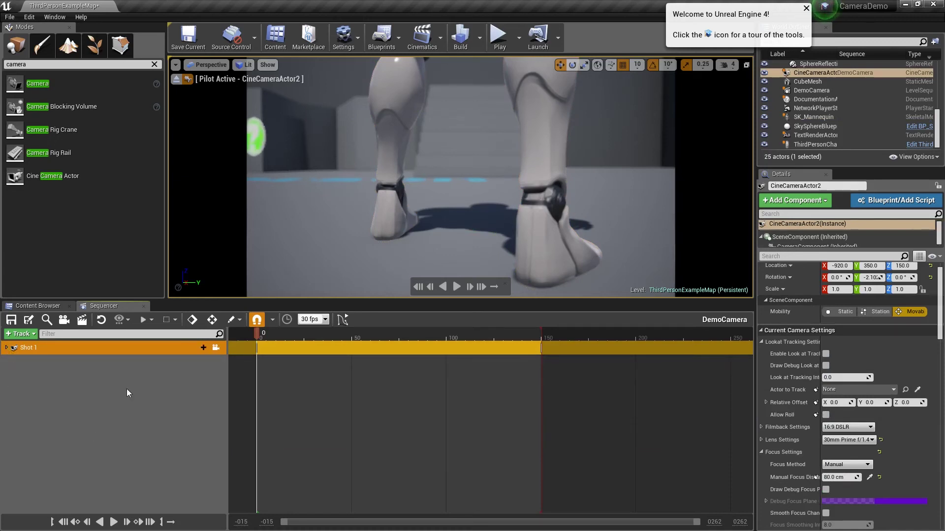
left_click(64, 383)
Select the mannequin and add SK_Mannequin back to the sequence via Actor To Sequencer.
left_click(400, 102)
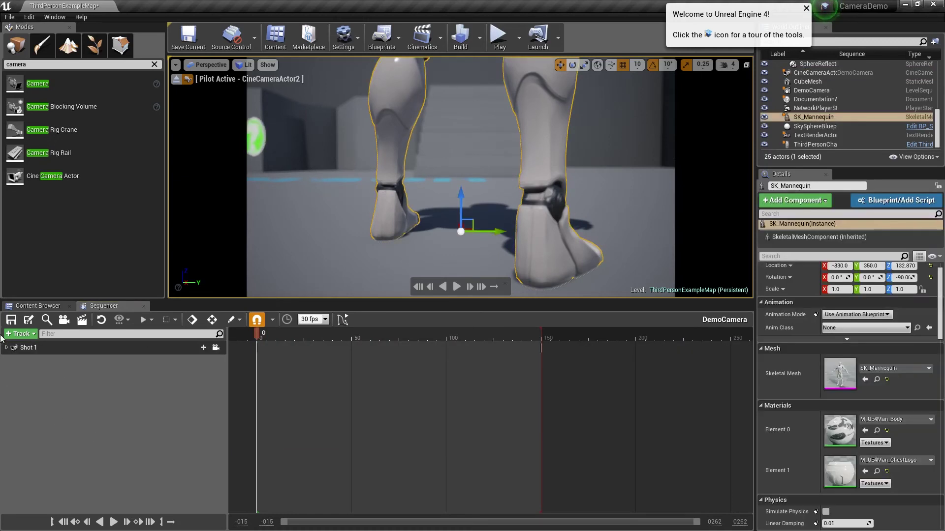
left_click(20, 333)
mouse_move(56, 345)
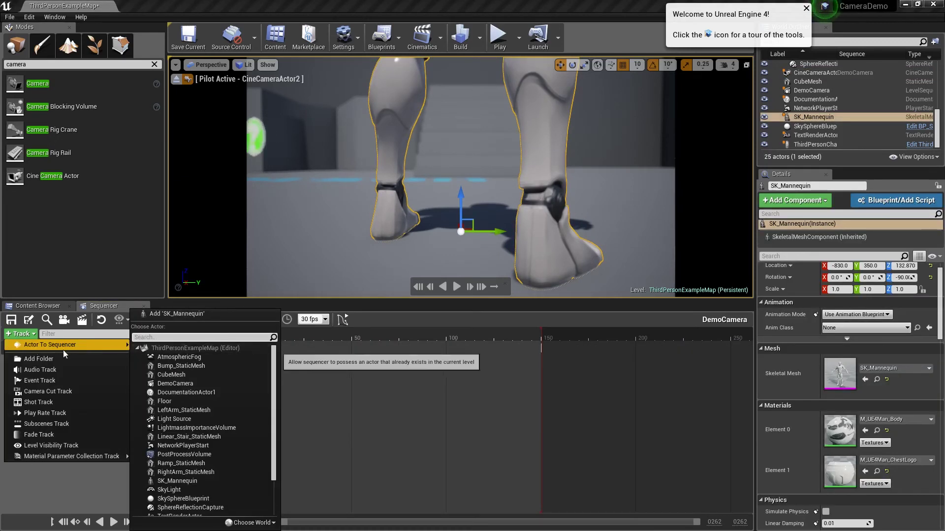
left_click(191, 482)
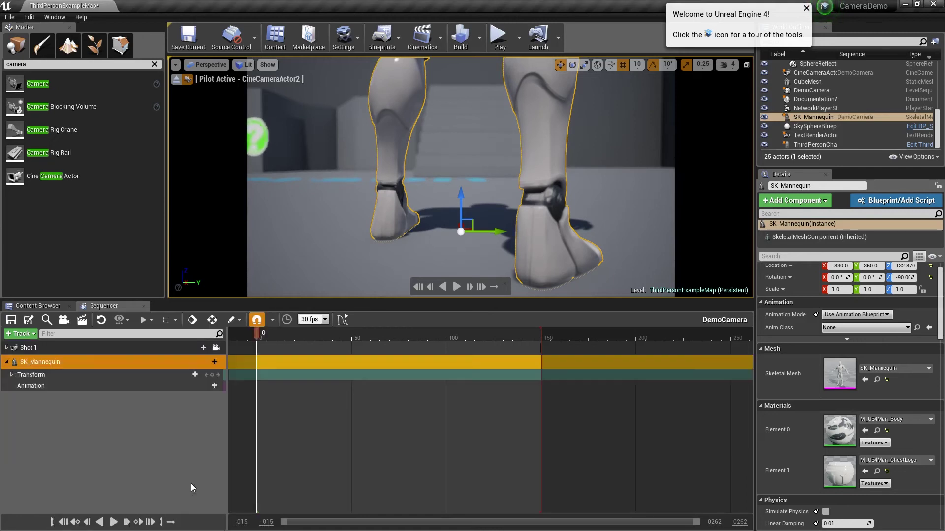
Add ThirdPersonIdle, extend it to frame 150, play the shot and return to frame 0.
left_click(210, 387)
left_click(244, 271)
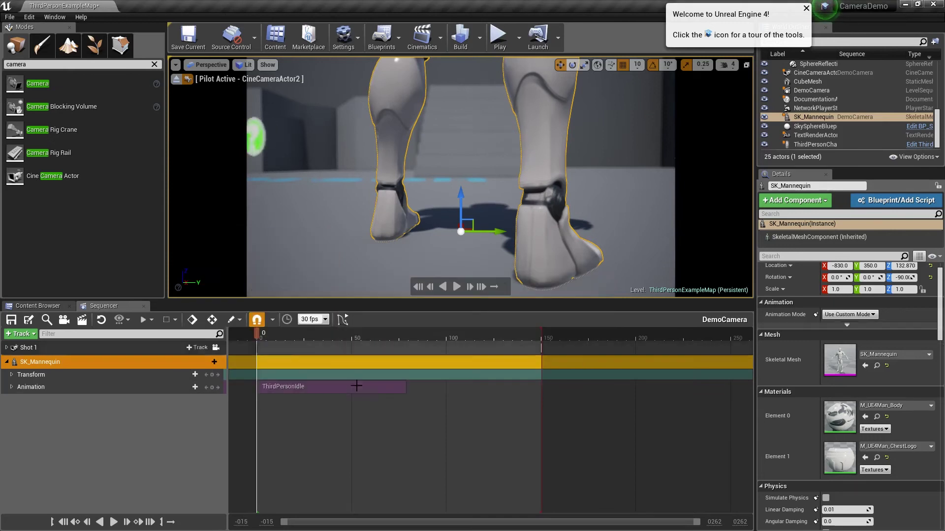
left_click_drag(436, 392, 551, 388)
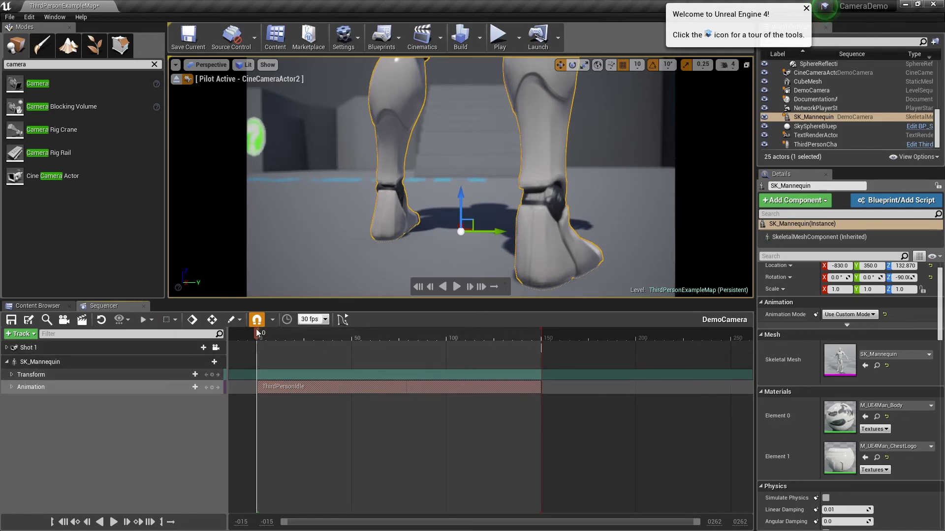
left_click_drag(257, 335, 257, 363)
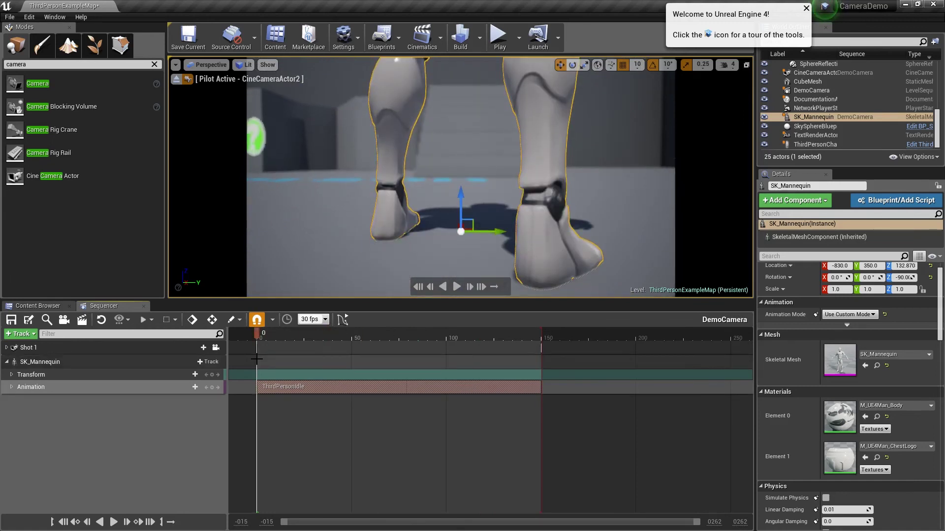
key("space")
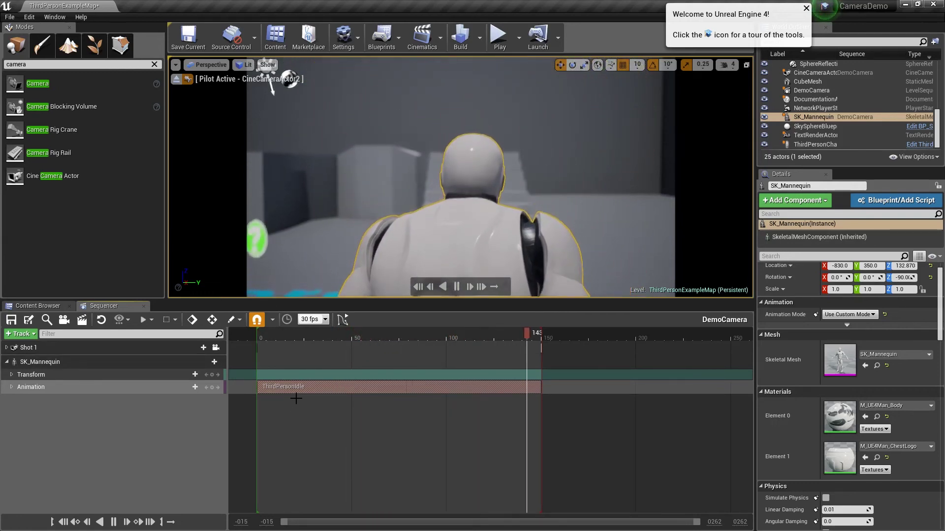
left_click(256, 333)
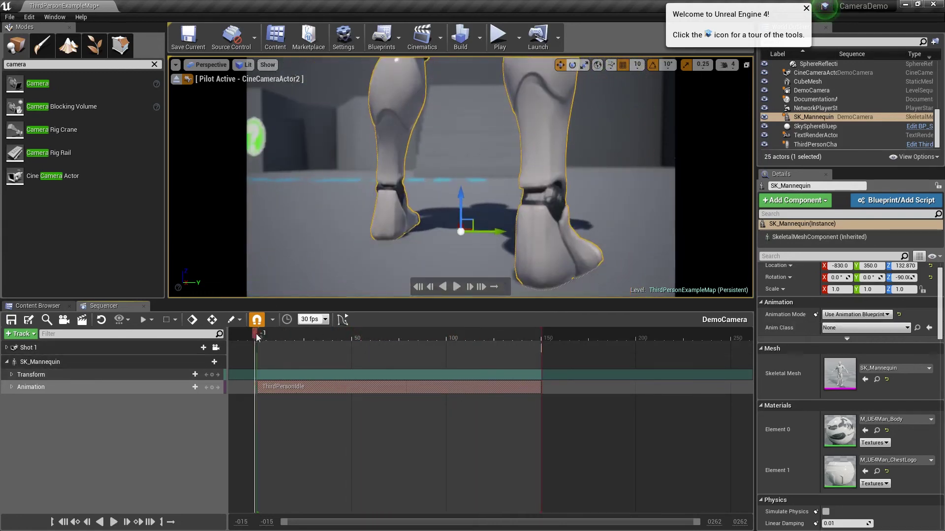
Collapse the SK_Mannequin track and add a Camera Cuts track to the sequence.
left_click(22, 363)
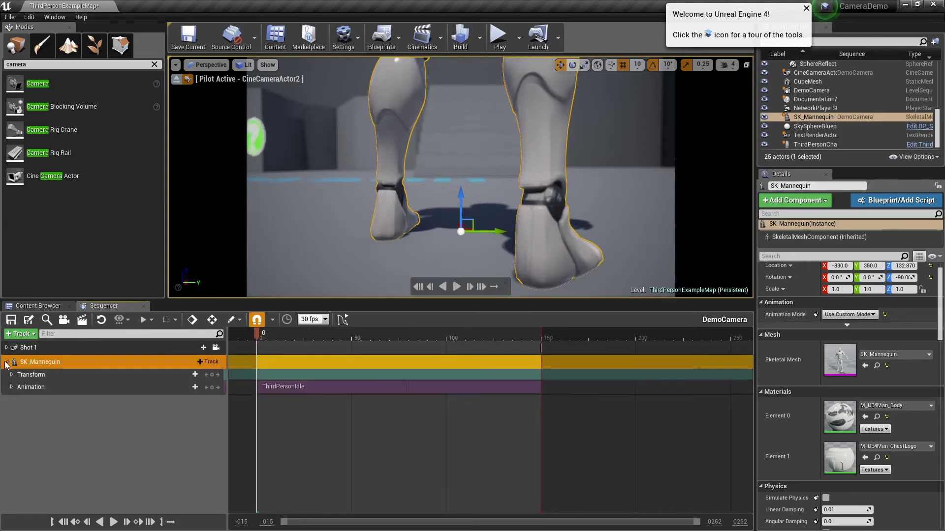
left_click(6, 362)
left_click(265, 373)
left_click(192, 320)
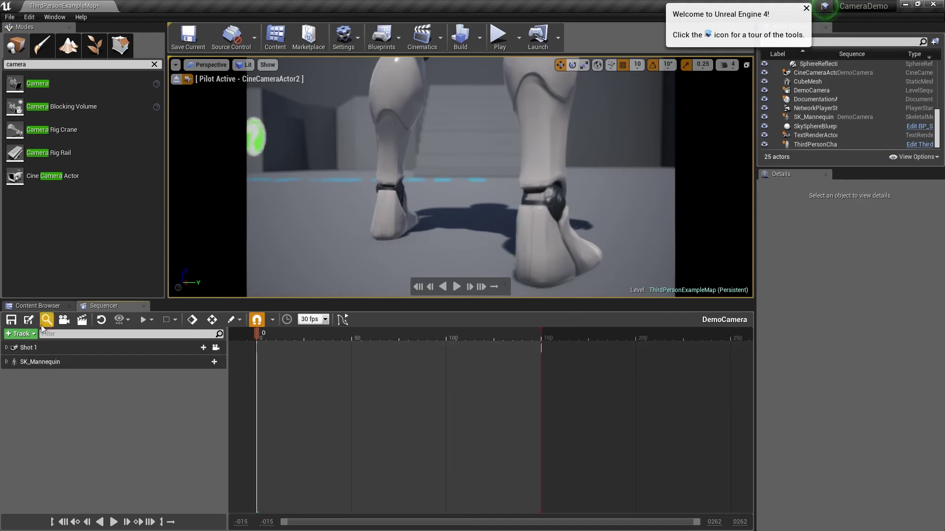
left_click(19, 335)
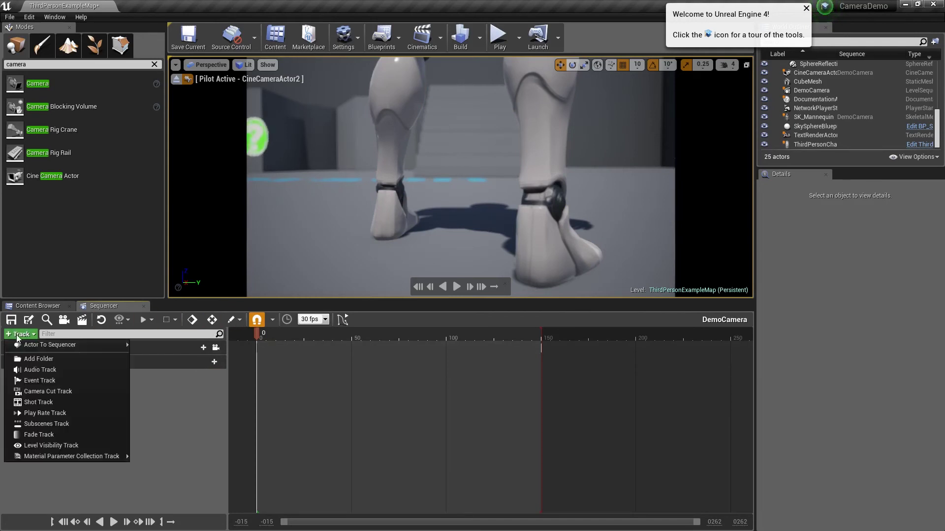
left_click(61, 391)
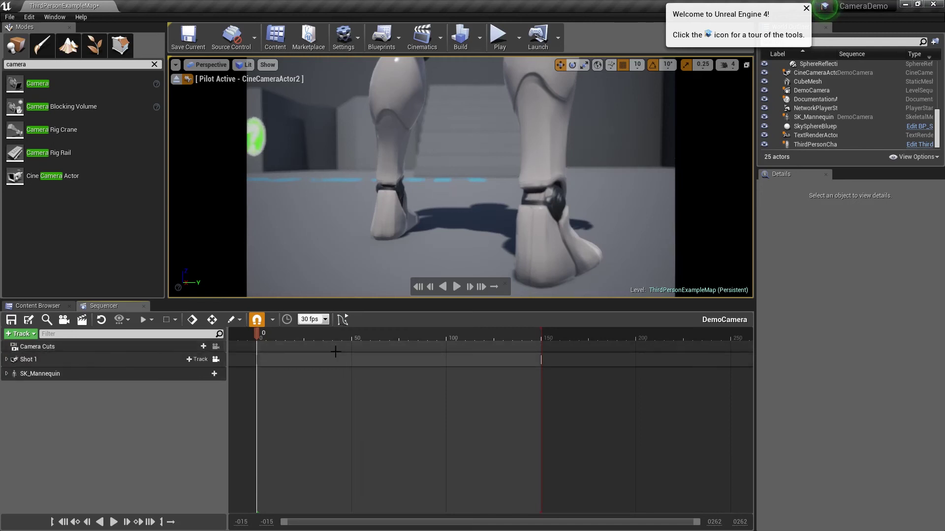
Assign CineCameraActor2 as the camera cut starting at frame 0.
left_click(285, 335)
left_click(257, 335)
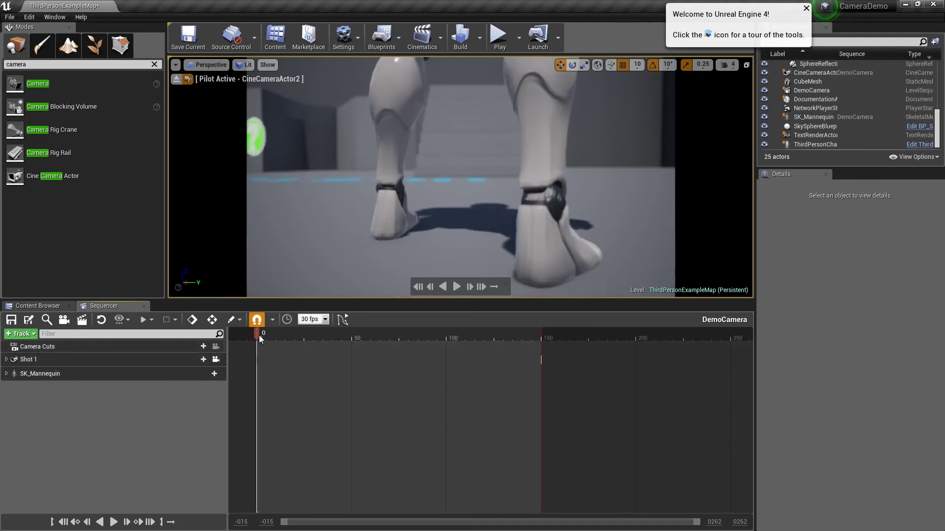
left_click(187, 347)
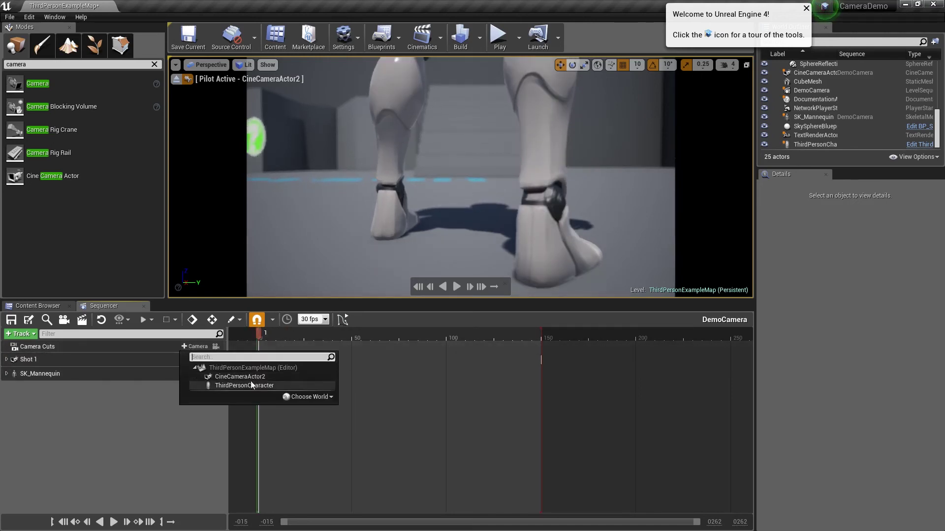
left_click(220, 377)
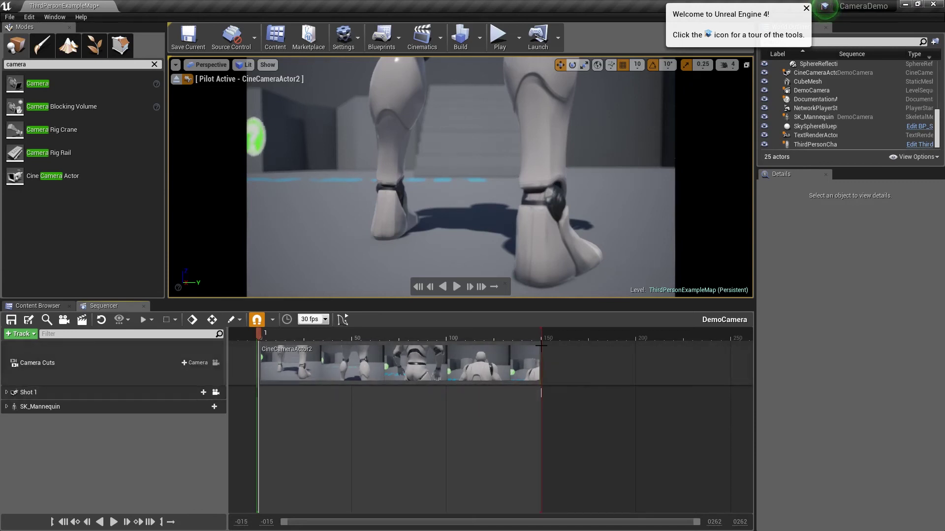
Set the timeline end frame to 400 and move the playback end to about frame 300.
left_click_drag(541, 334, 750, 359)
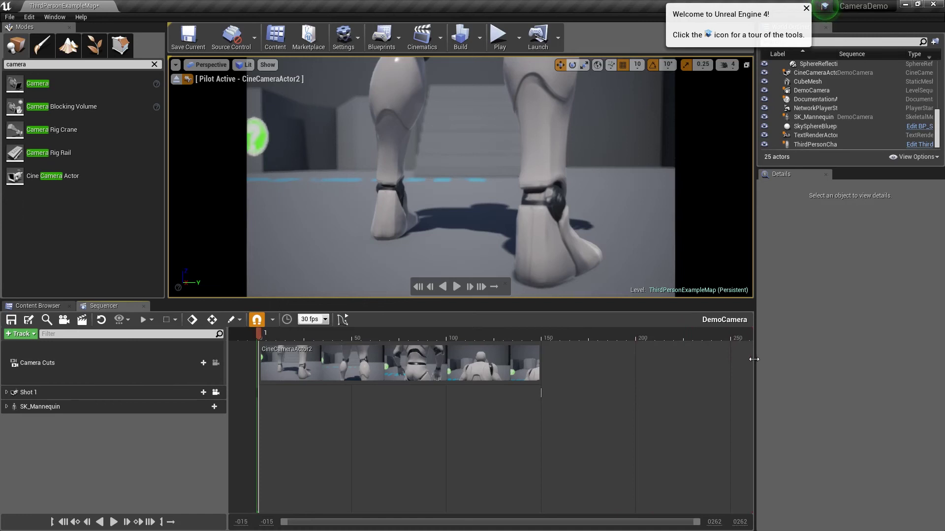
left_click(722, 526)
type("400")
key("Return")
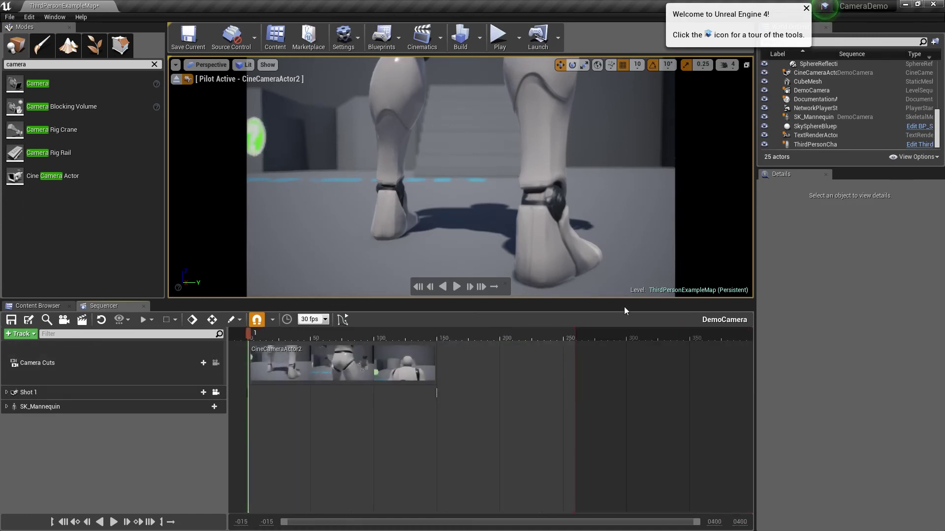
left_click_drag(583, 336, 626, 332)
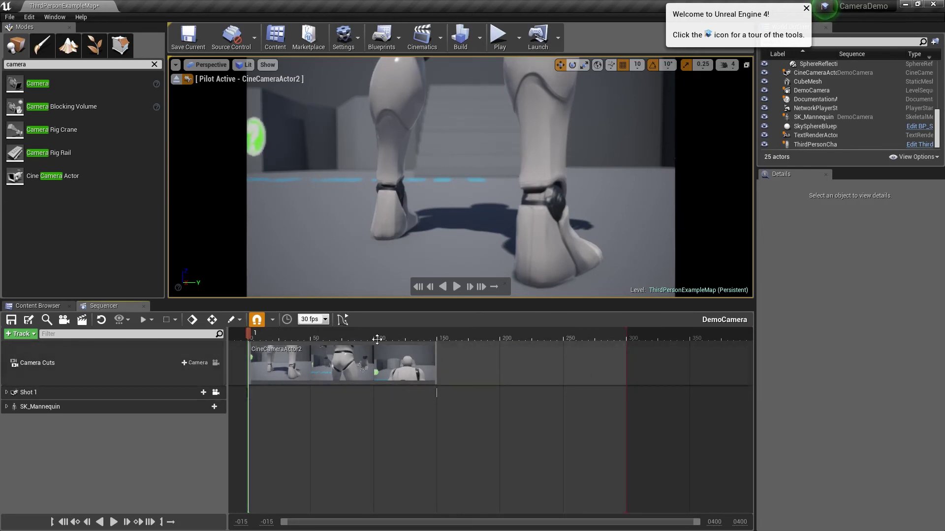
left_click_drag(305, 340, 252, 350)
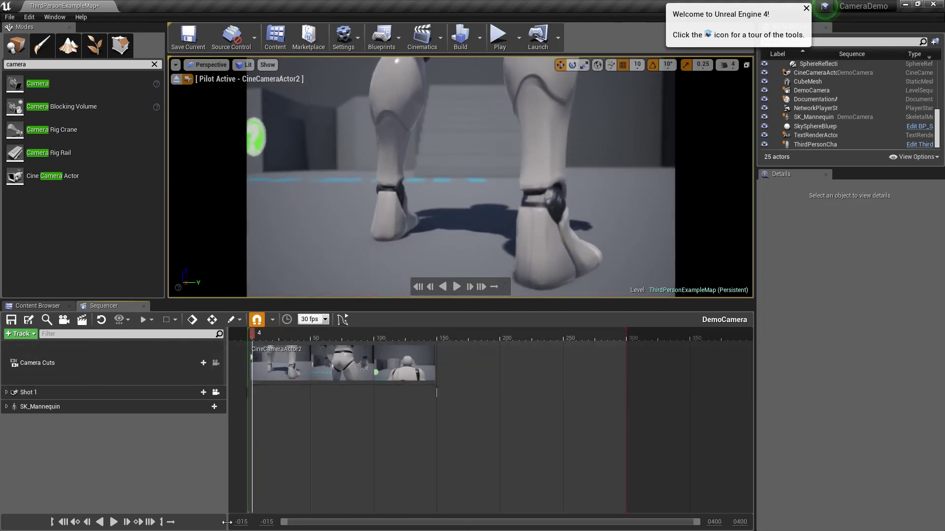
Set the start frame to 0, play the shot, and pilot CineCameraActor2 again.
left_click(242, 522)
type("0")
key("Return")
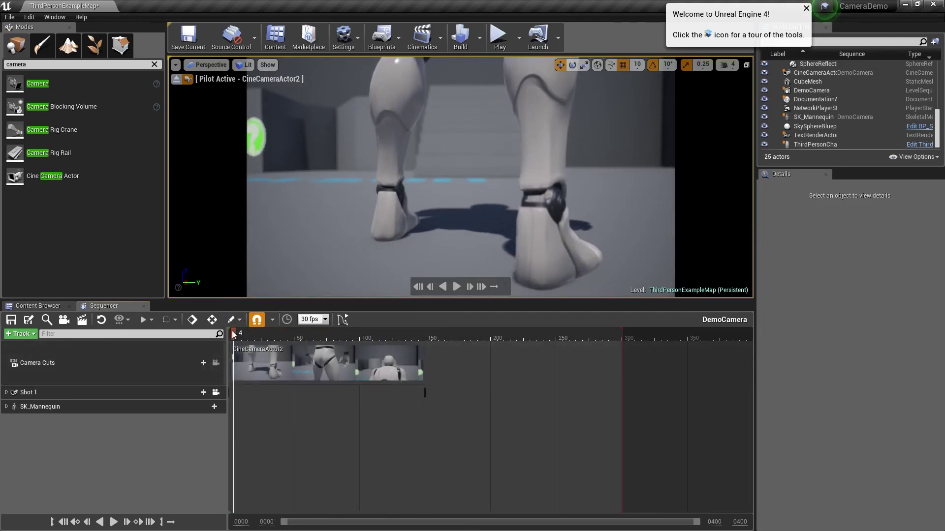
left_click_drag(236, 334, 226, 340)
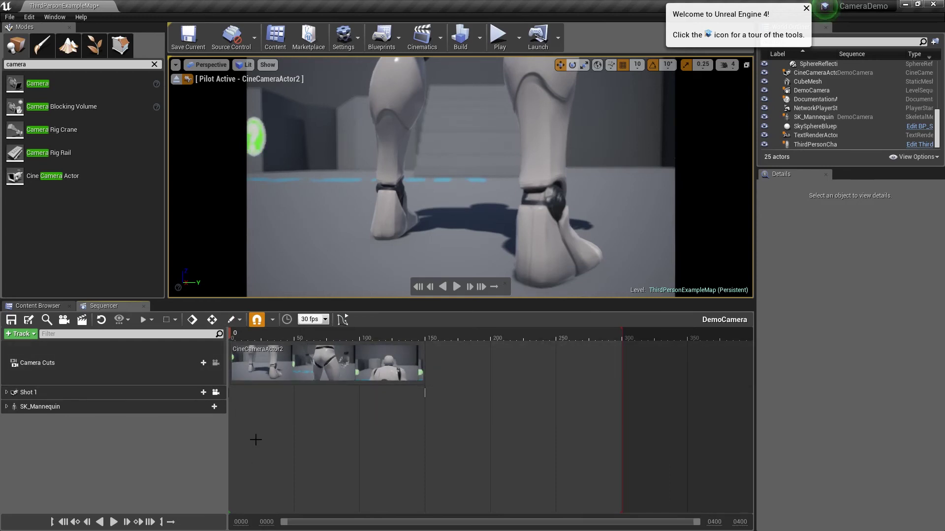
key("space")
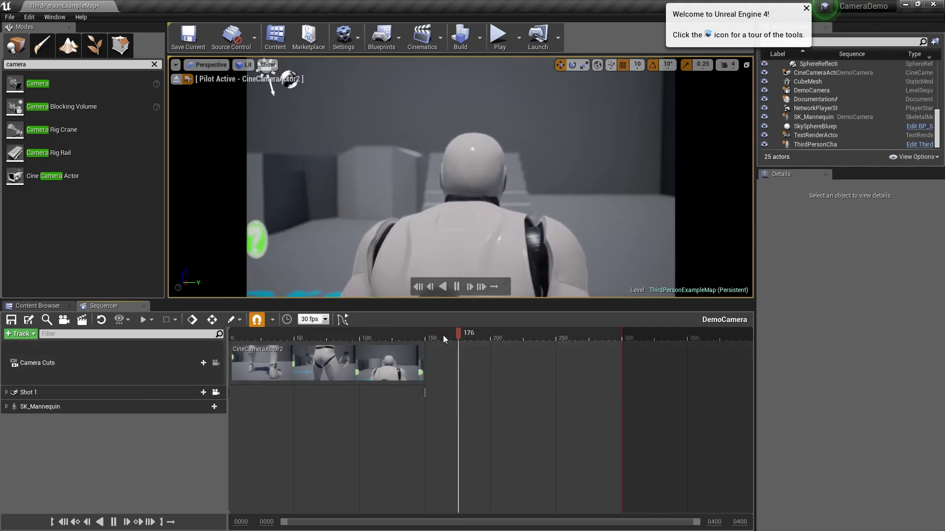
mouse_move(438, 337)
left_mouse_down()
mouse_move(427, 340)
mouse_move(488, 336)
mouse_move(427, 336)
left_mouse_up()
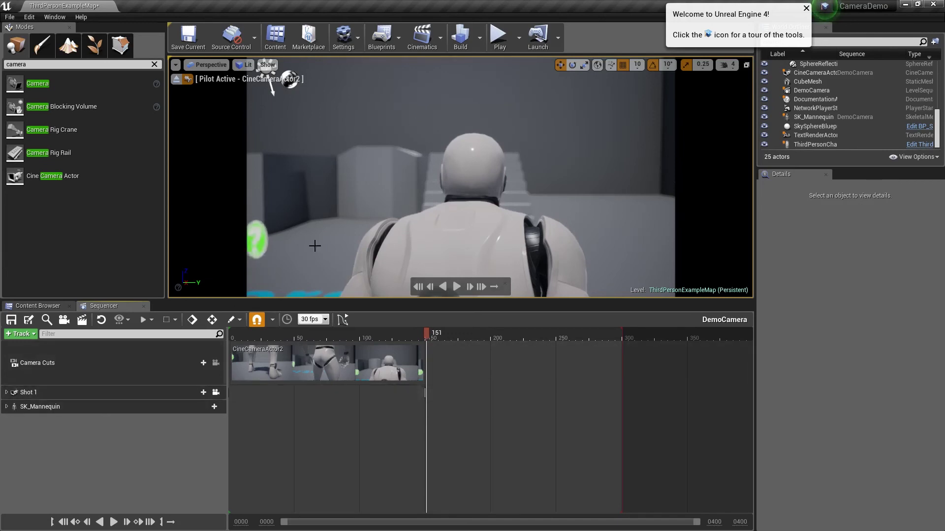
left_click(215, 393)
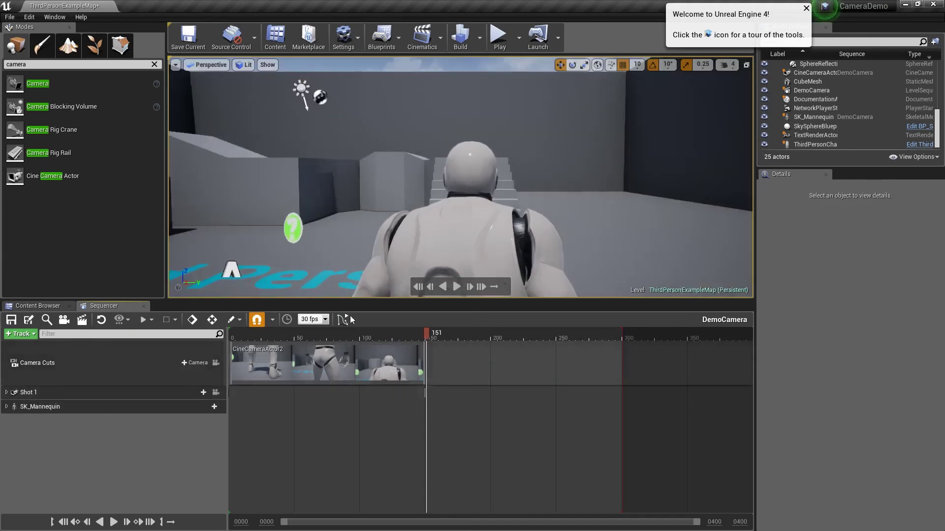
left_click(215, 393)
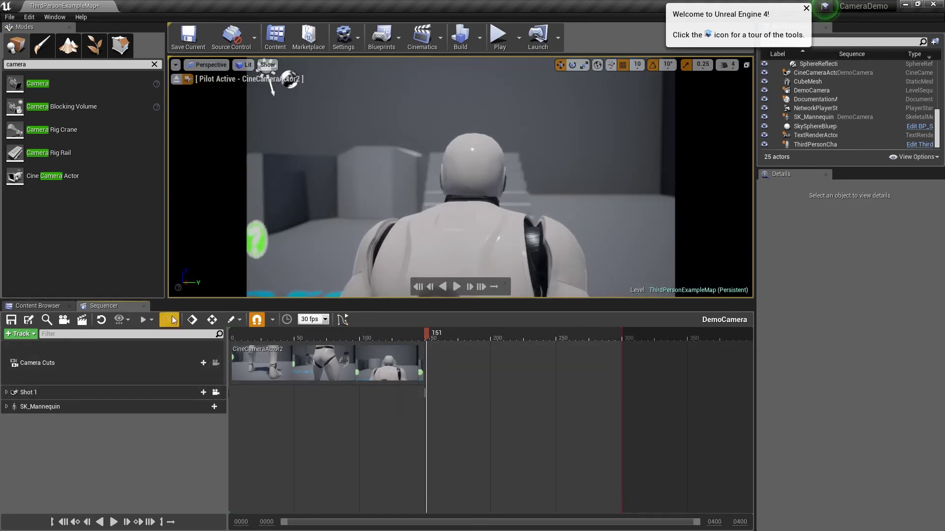
Leave the camera view and drop a new Cine Camera Actor beside the mannequin.
left_click(215, 392)
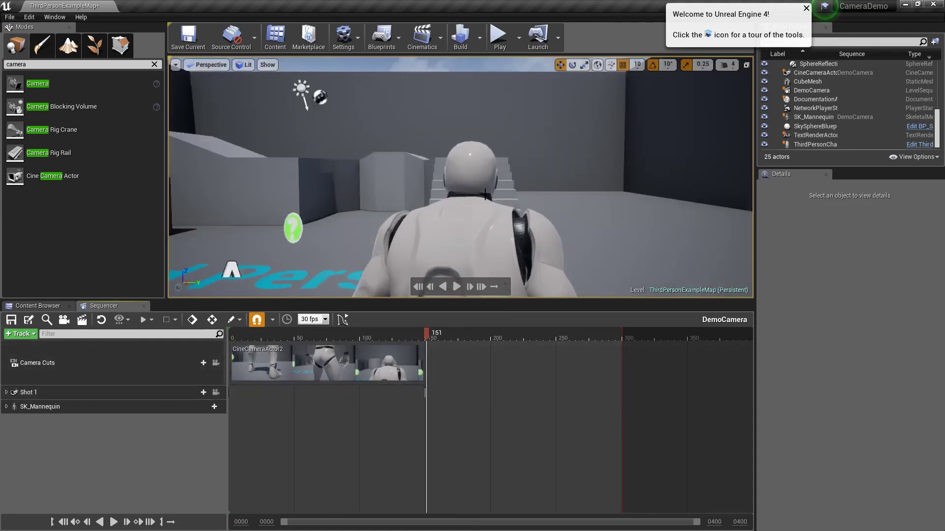
right_click_drag(463, 187, 429, 197)
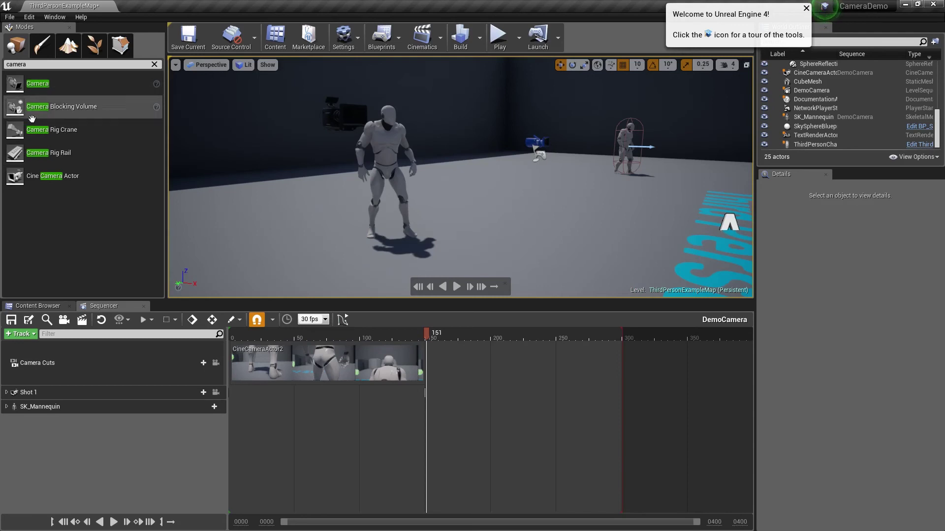
left_click_drag(46, 177, 472, 250)
scroll(270, 205, "down", 3)
Position the new camera at (-680, 490, 260) and rotate it to face the mannequin.
key("e")
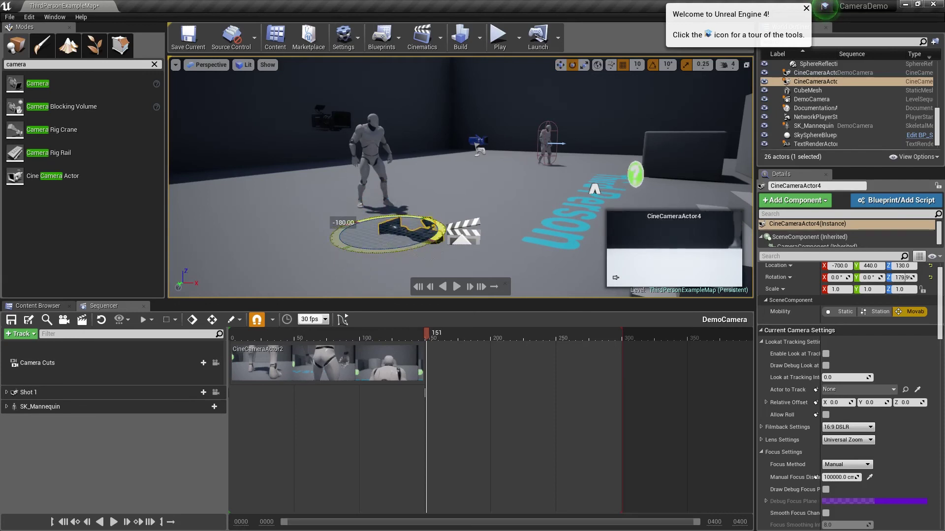
key("w")
left_click_drag(390, 197, 396, 131)
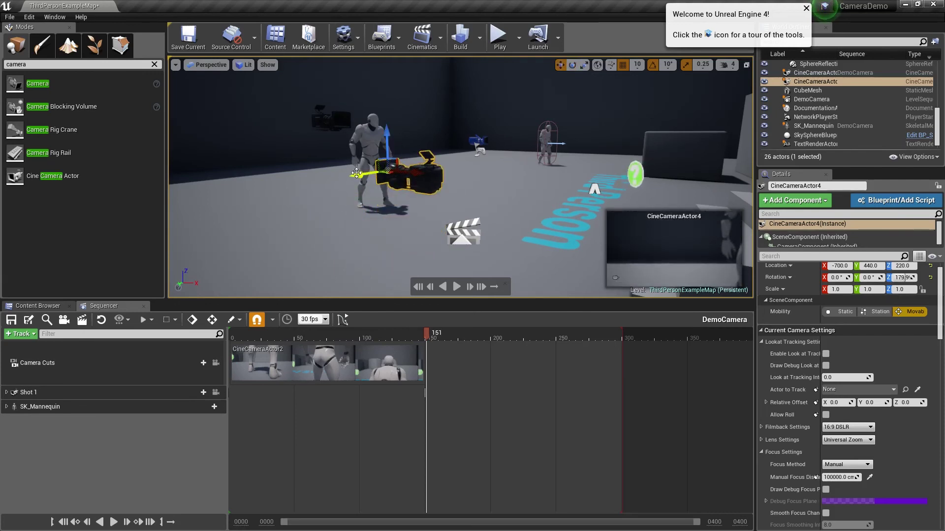
left_click_drag(349, 175, 320, 180)
left_click_drag(356, 142, 338, 126)
key("e")
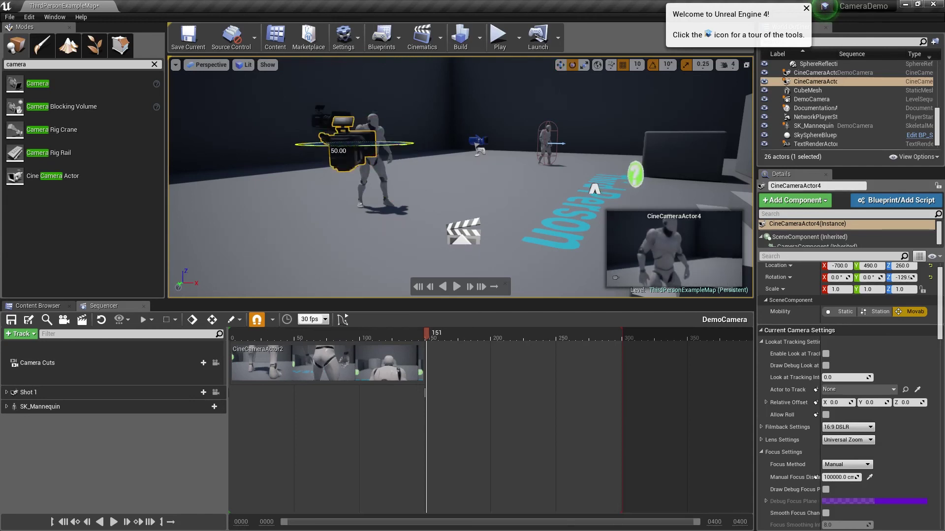
key("w")
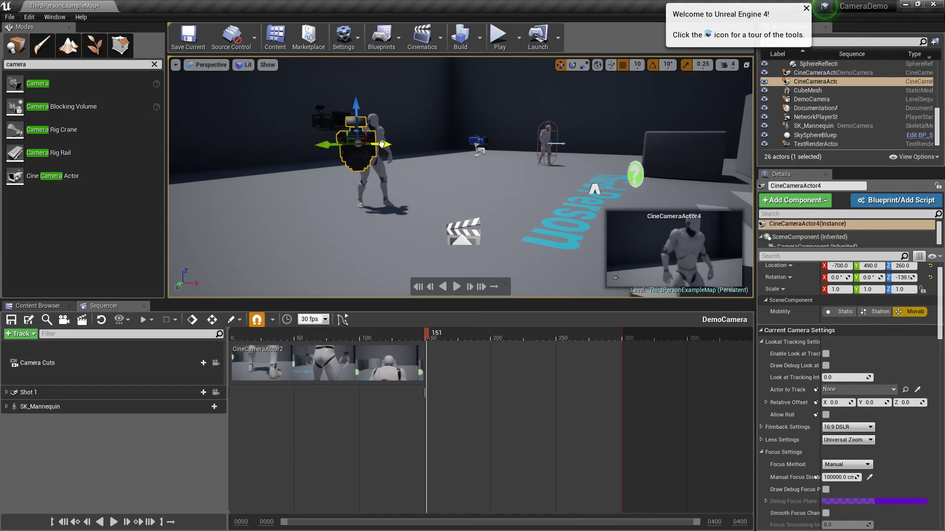
left_click_drag(382, 144, 394, 145)
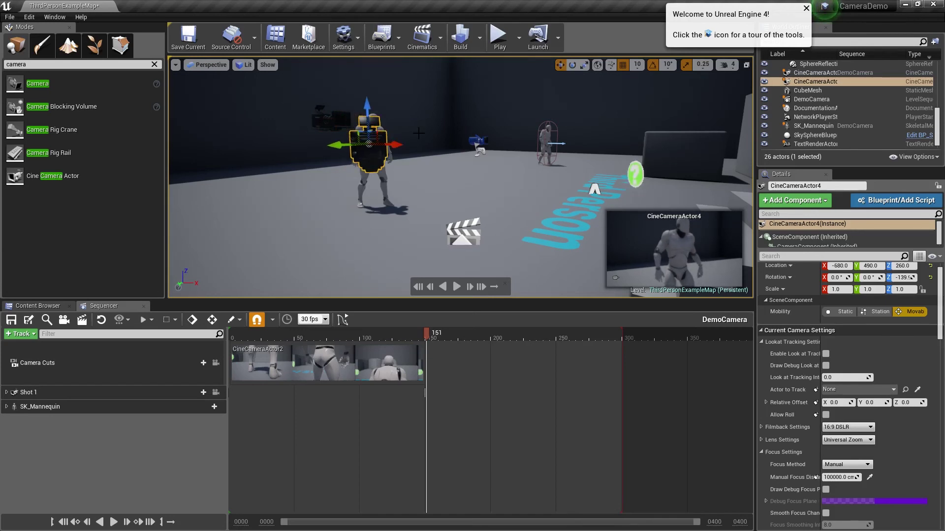
key("f")
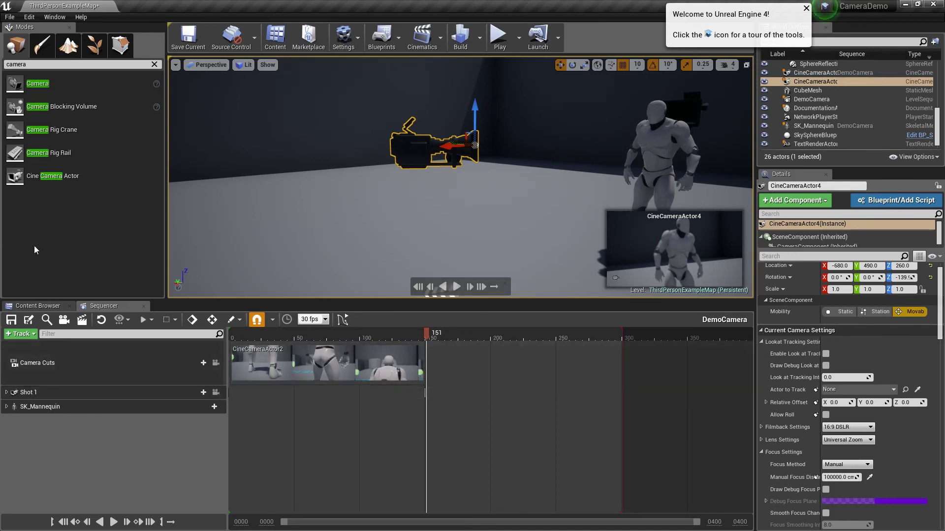
Search Modes for 'actor', add an Empty Actor, and move it to (-830, 350, 270).
double_click(69, 65)
type("actor")
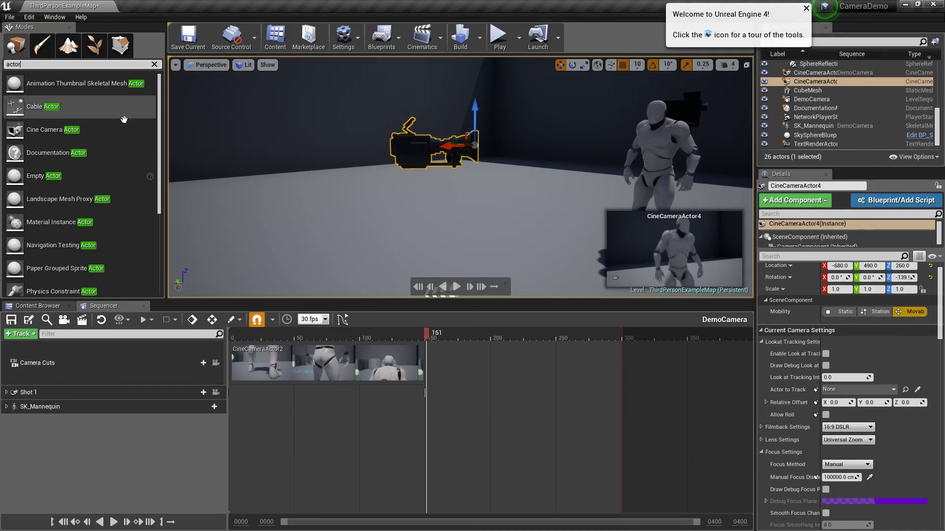
left_click_drag(31, 176, 630, 249)
key("f")
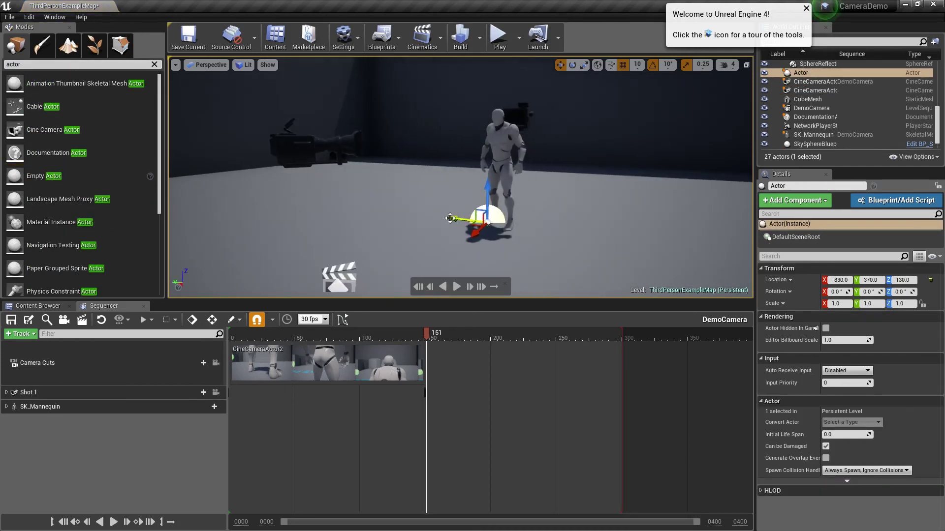
left_click_drag(450, 218, 462, 220)
left_click_drag(504, 177, 514, 91)
left_click_drag(478, 136, 473, 135)
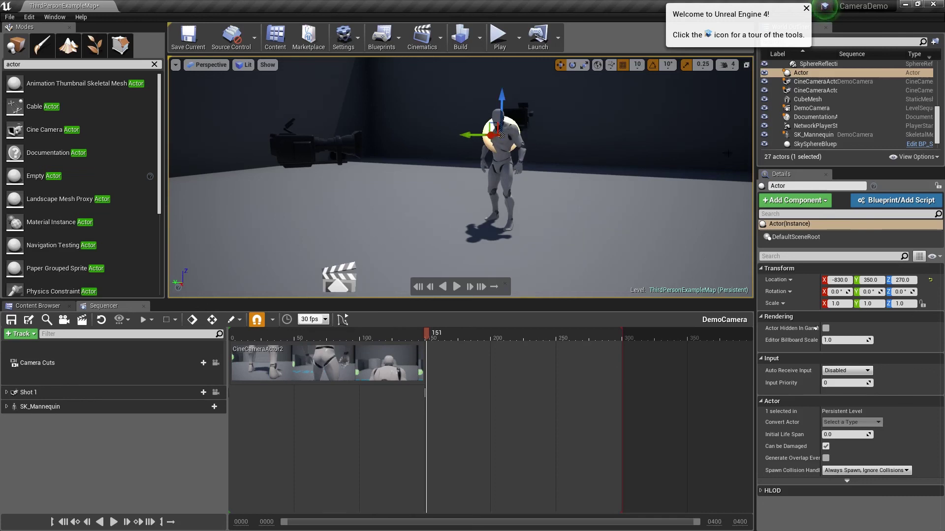
right_click(805, 73)
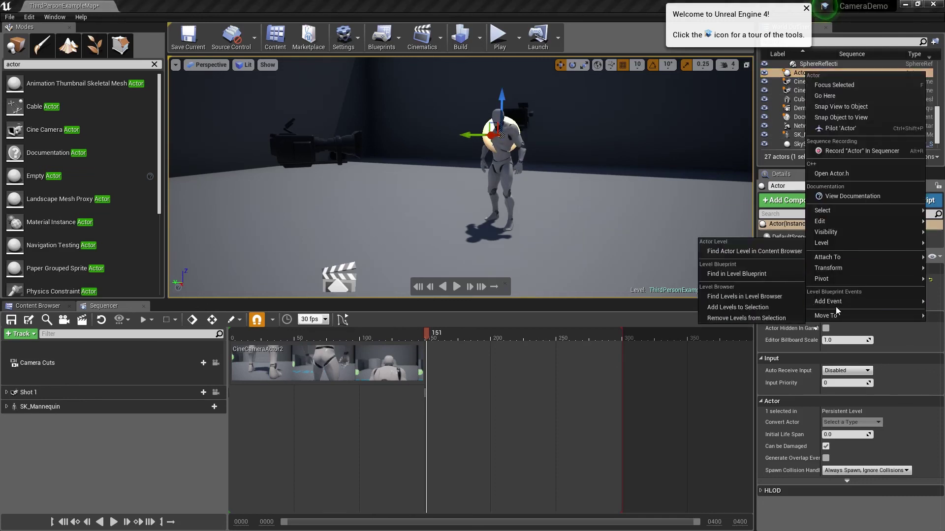
mouse_move(838, 270)
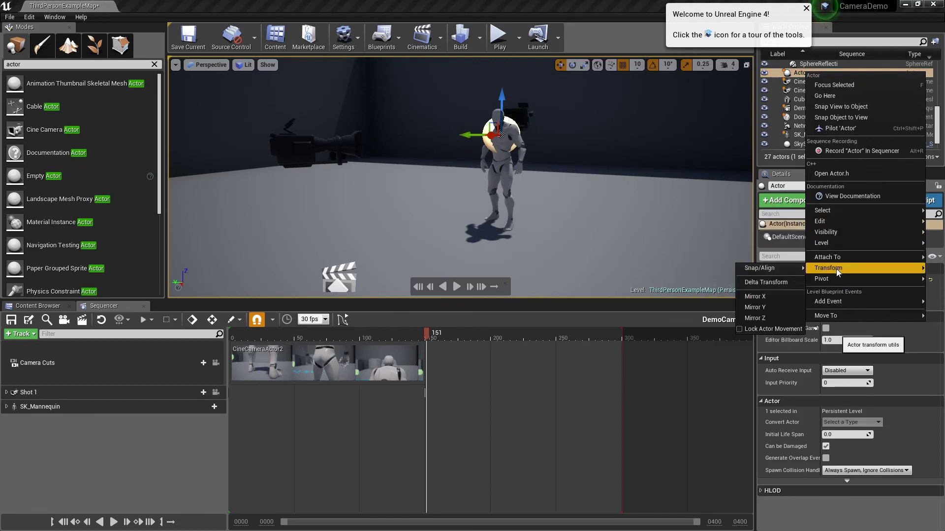
double_click(799, 73)
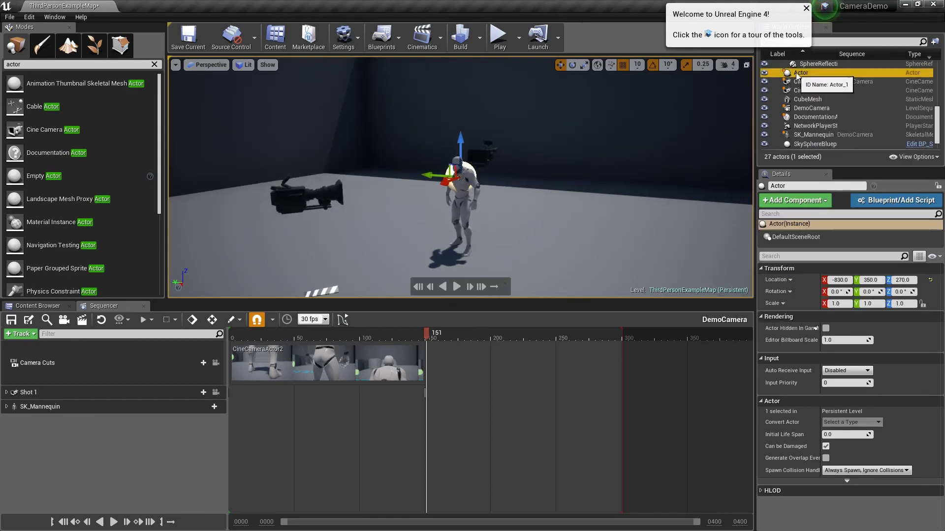
right_click(794, 226)
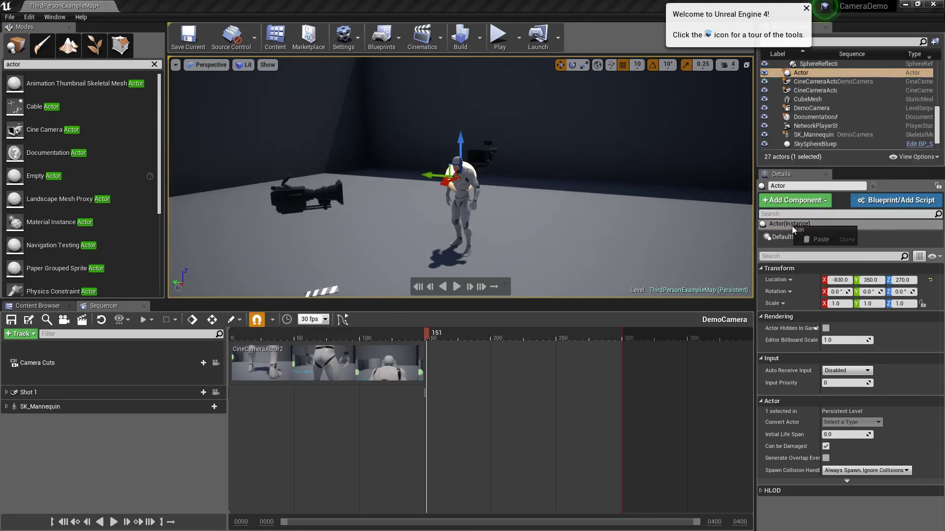
right_click(802, 74)
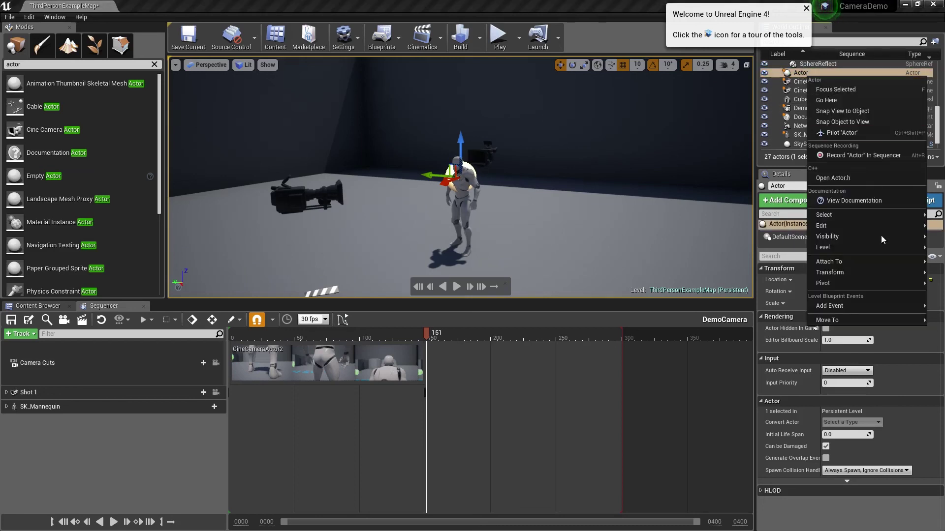
mouse_move(884, 285)
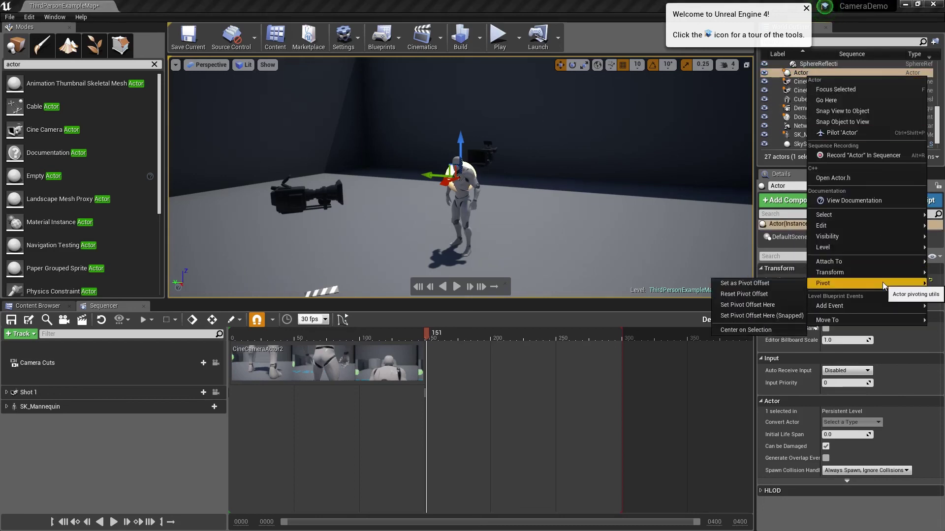
left_click(797, 73)
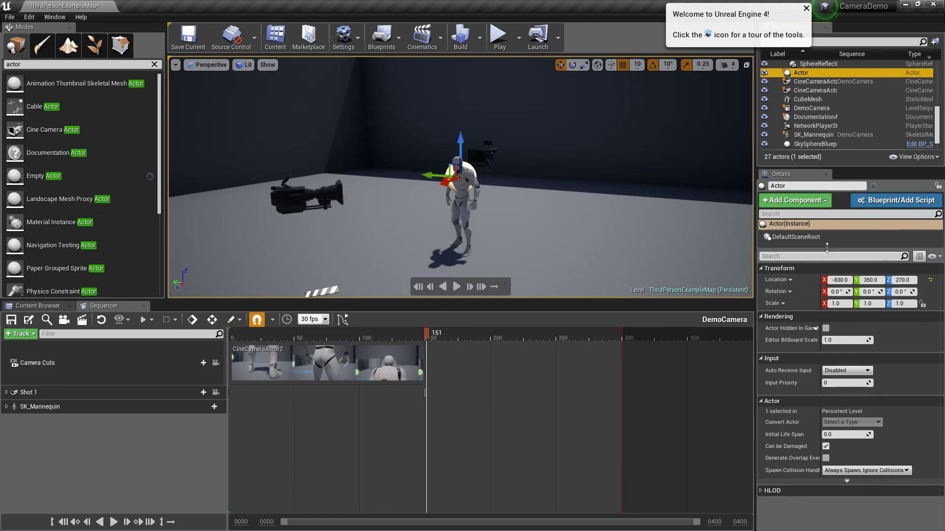
left_click(796, 237)
left_click(787, 224)
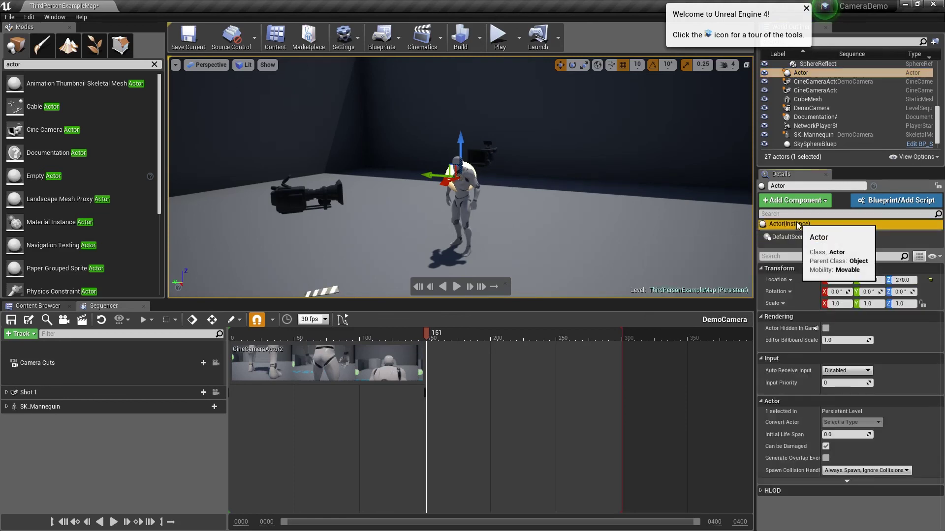
right_click(795, 222)
right_click(778, 240)
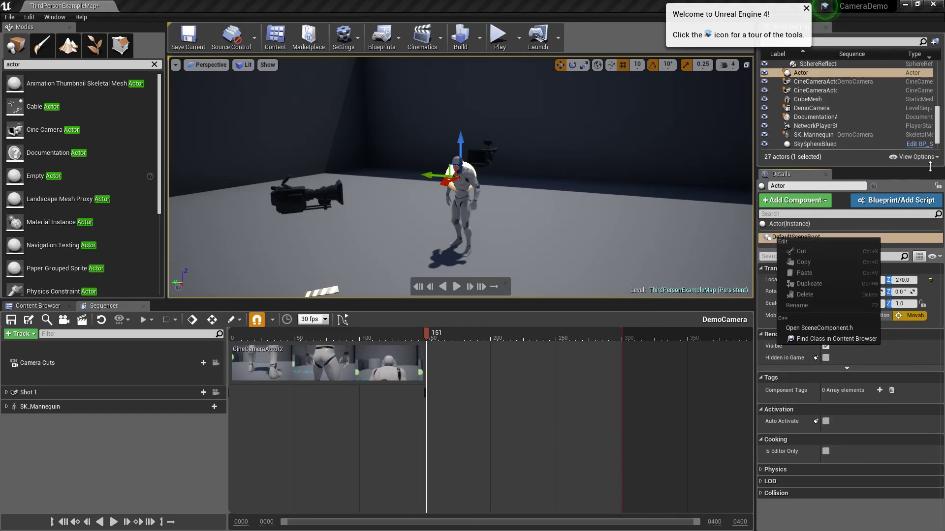
left_click(816, 73)
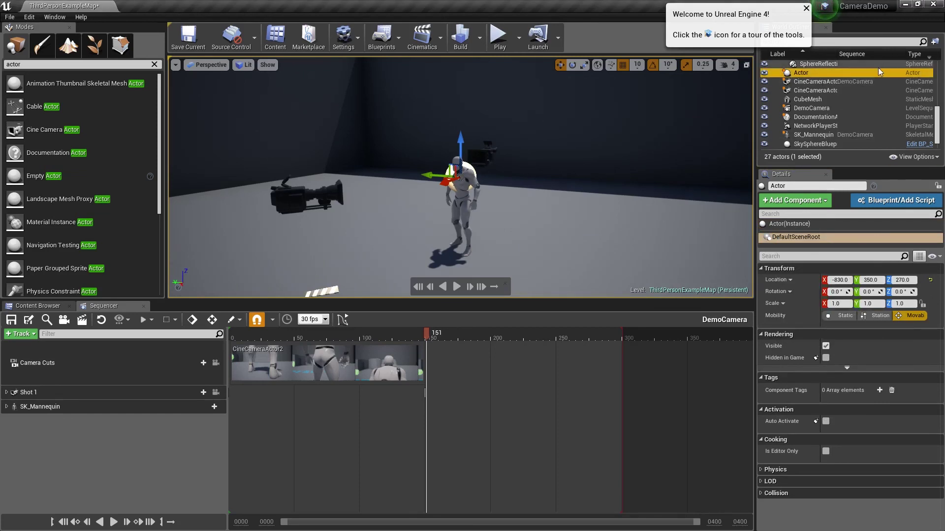
scroll(817, 78, "up", 2)
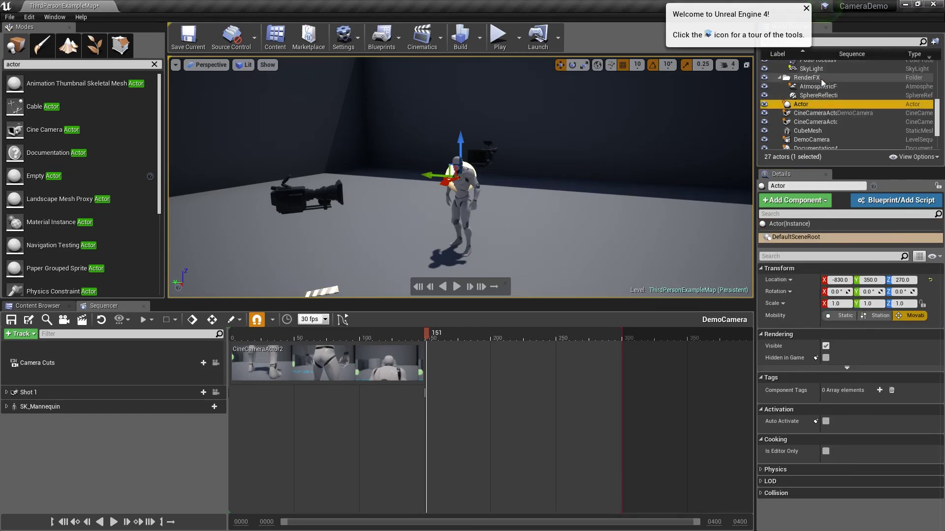
left_click(823, 95)
right_click(826, 95)
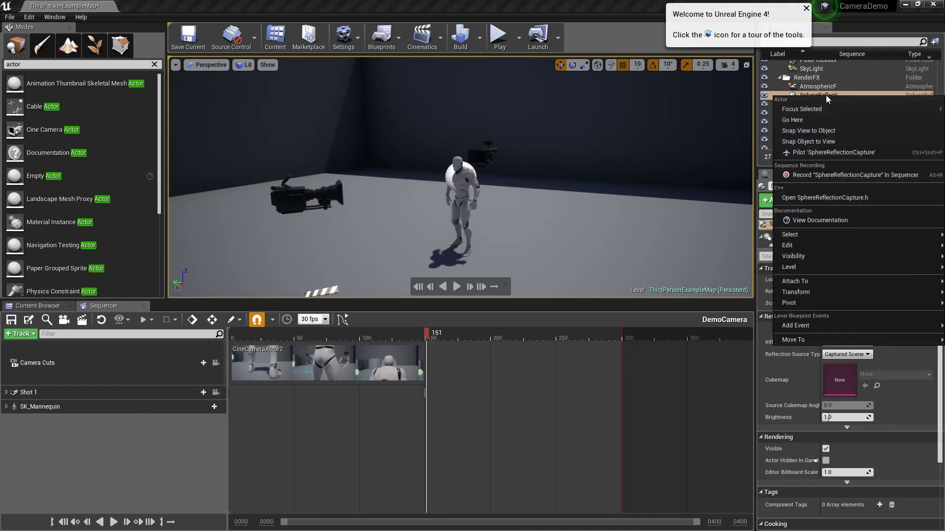
left_click(812, 70)
right_click(812, 70)
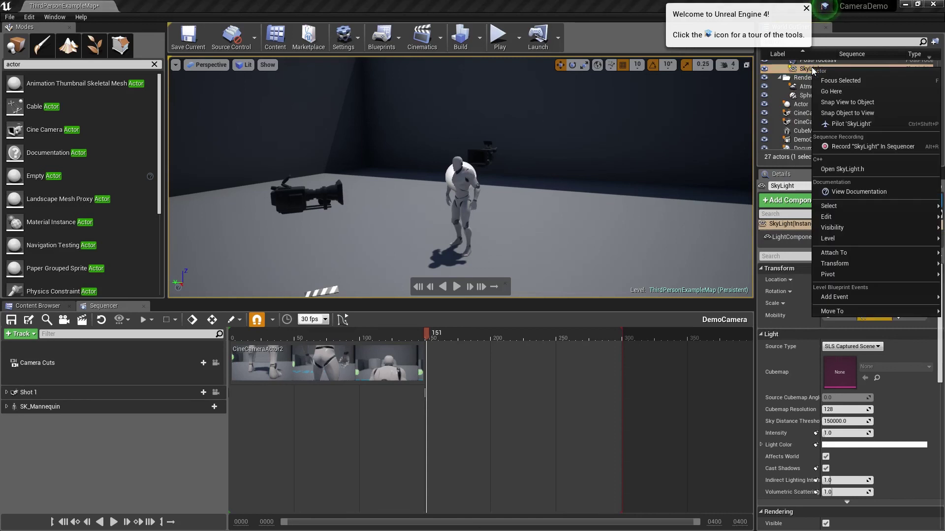
mouse_move(823, 253)
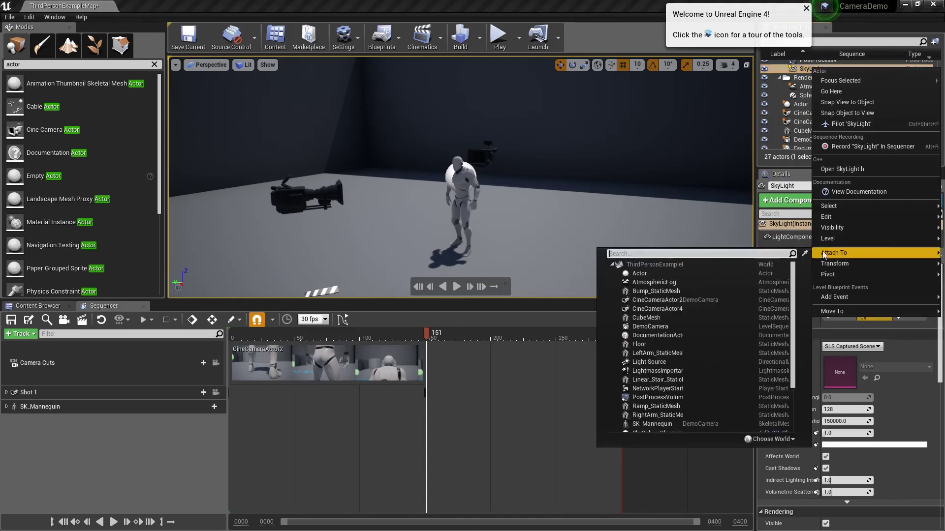
right_click(805, 131)
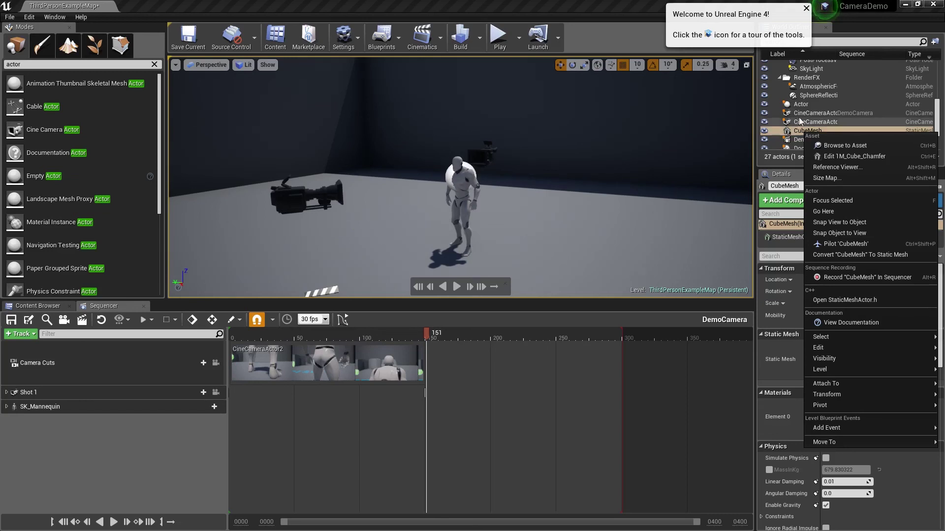
left_click(807, 104)
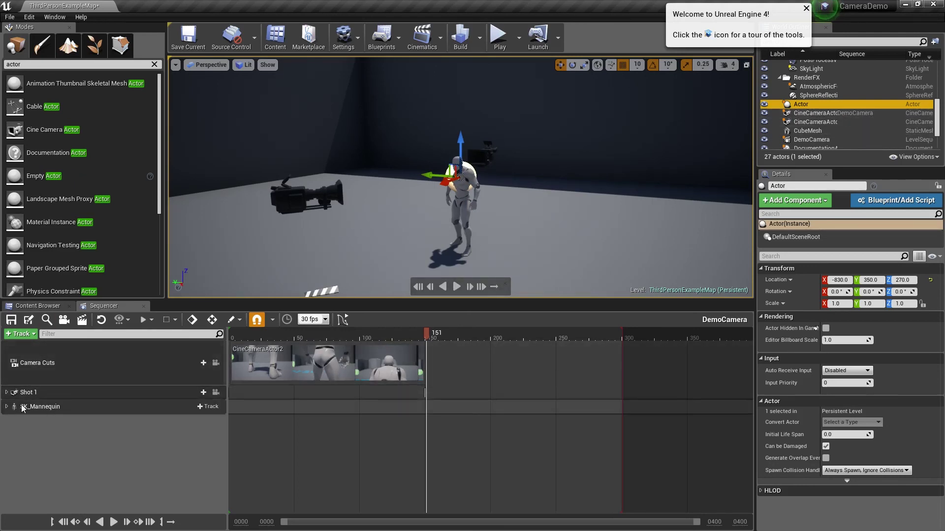
Parent CineCameraActor4 under the Actor pivot and test it by raising the pivot.
left_click(307, 197)
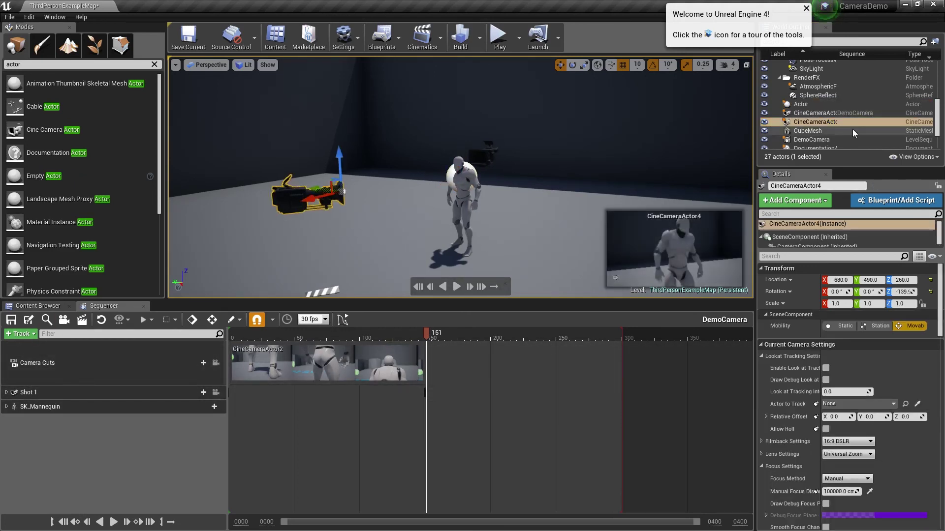
left_click_drag(805, 125, 803, 105)
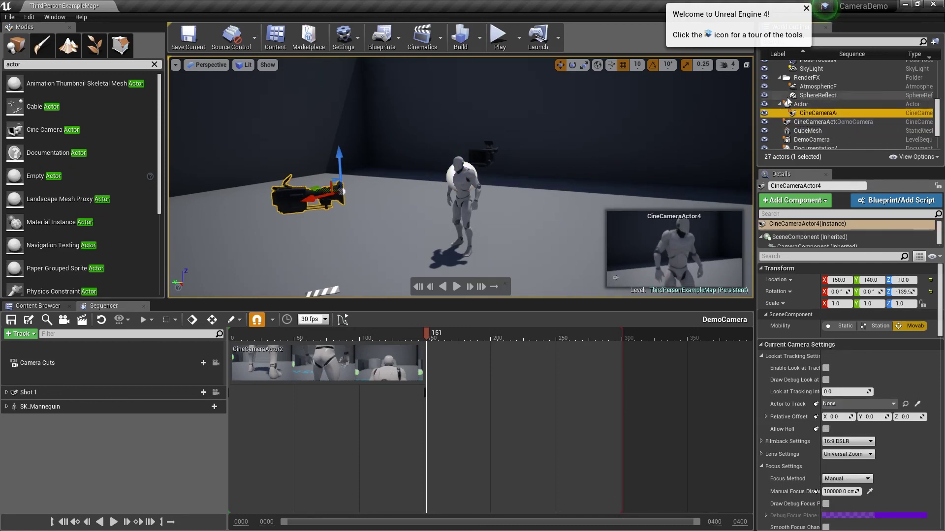
left_click(460, 170)
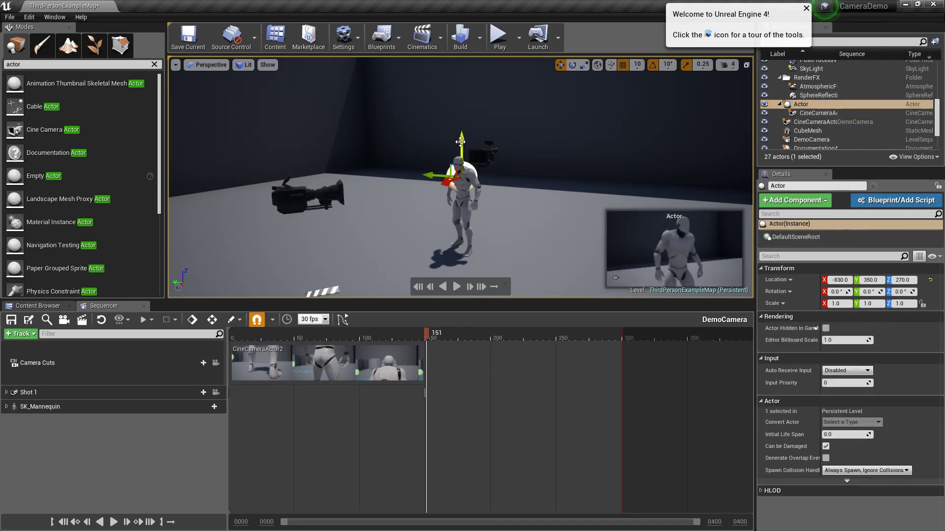
mouse_move(460, 143)
left_mouse_down()
mouse_move(461, 69)
mouse_move(446, 139)
left_mouse_up()
key("f")
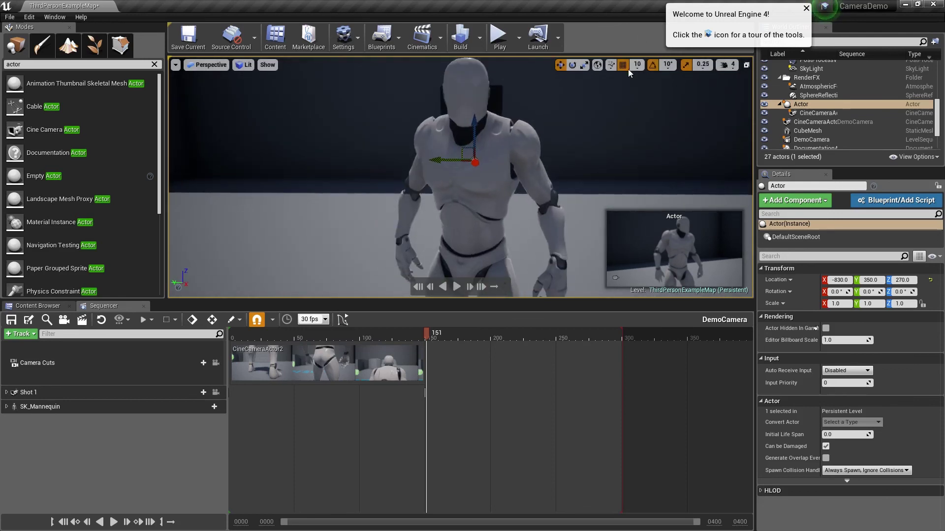
Nudge the Actor pivot to about (-829, 353, 272) and reselect it in the Outliner.
left_click_drag(439, 163, 431, 163)
mouse_move(361, 131)
right_mouse_down()
mouse_move(345, 136)
mouse_move(374, 133)
mouse_move(361, 132)
right_mouse_up()
left_click_drag(446, 147, 443, 147)
left_click_drag(410, 121, 412, 104)
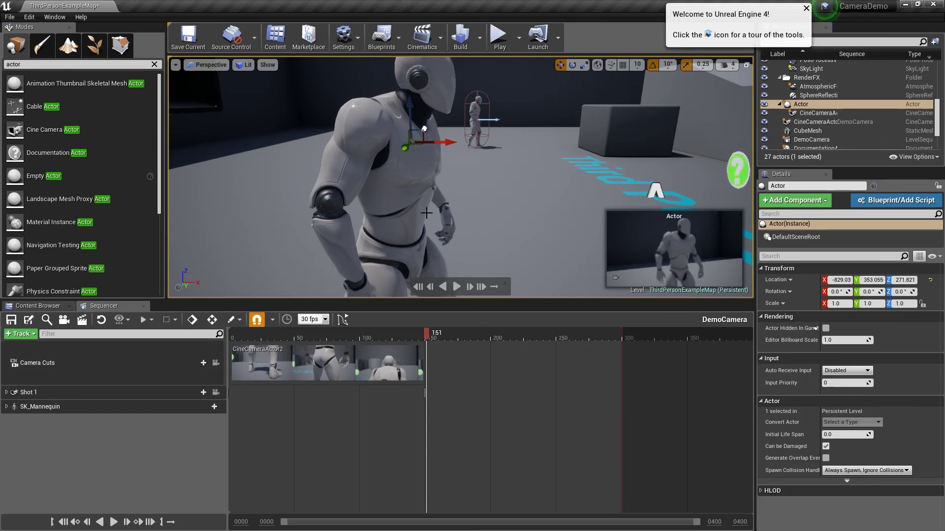
right_click_drag(412, 104, 394, 180)
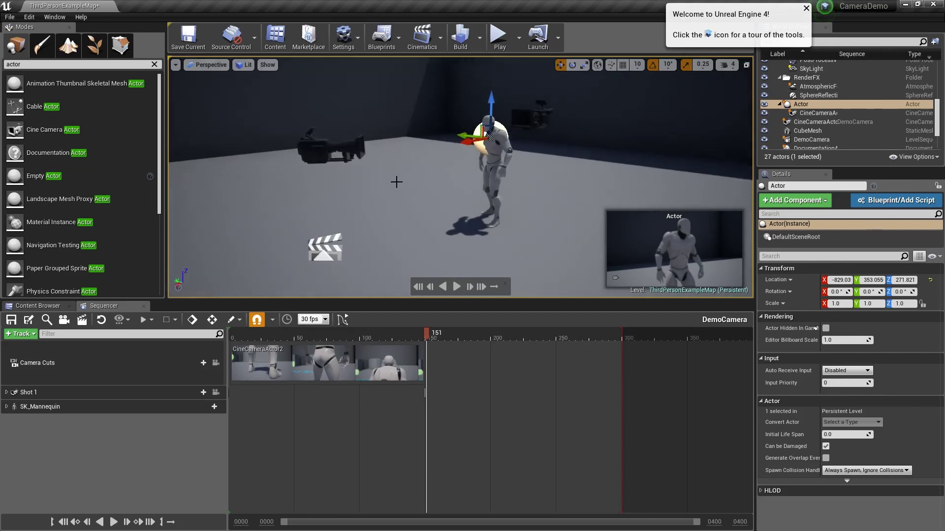
left_click(801, 104)
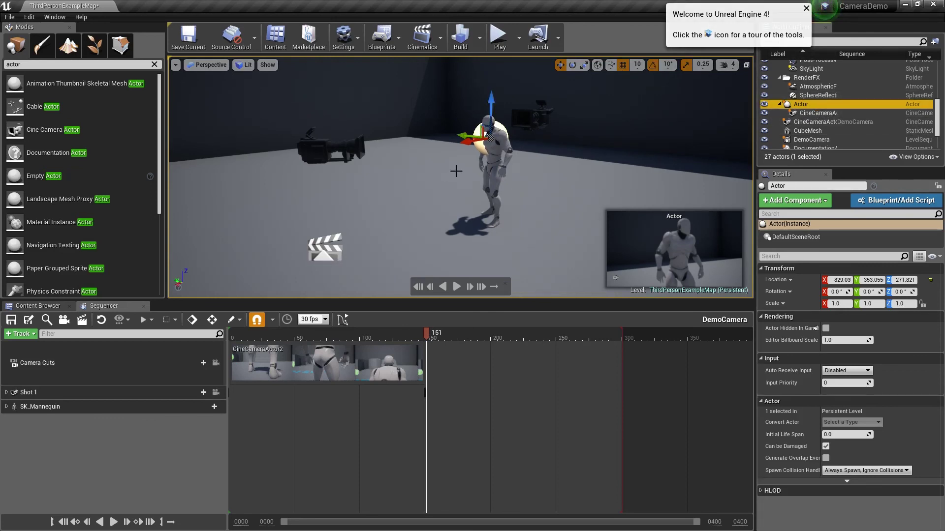
Move CineCameraActor4 to relative (140, 120, -10) and sample its focus distance from the mannequin (~187 cm).
left_click(332, 148)
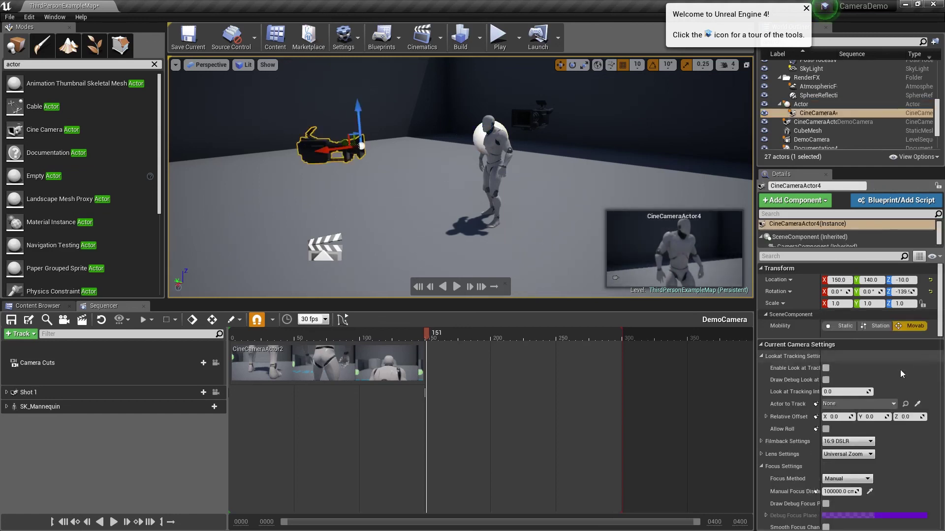
left_click(869, 492)
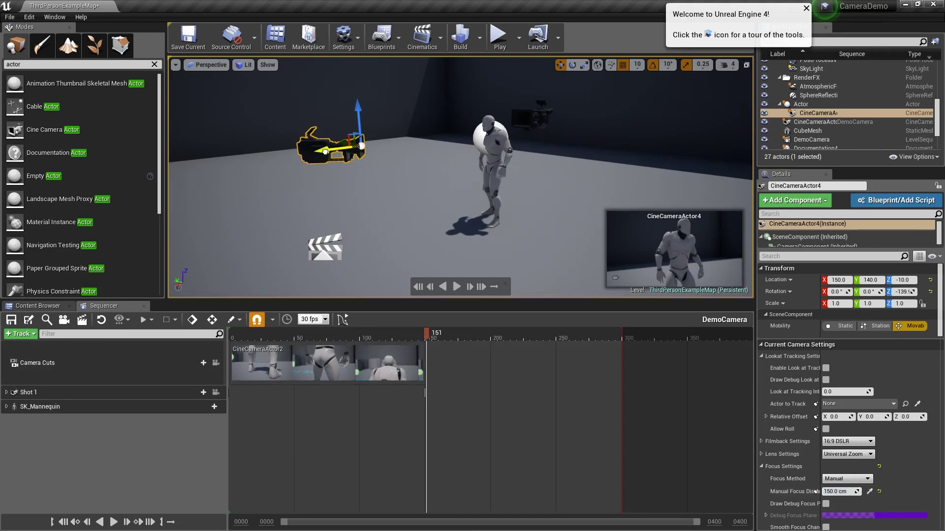
left_click_drag(326, 152, 352, 145)
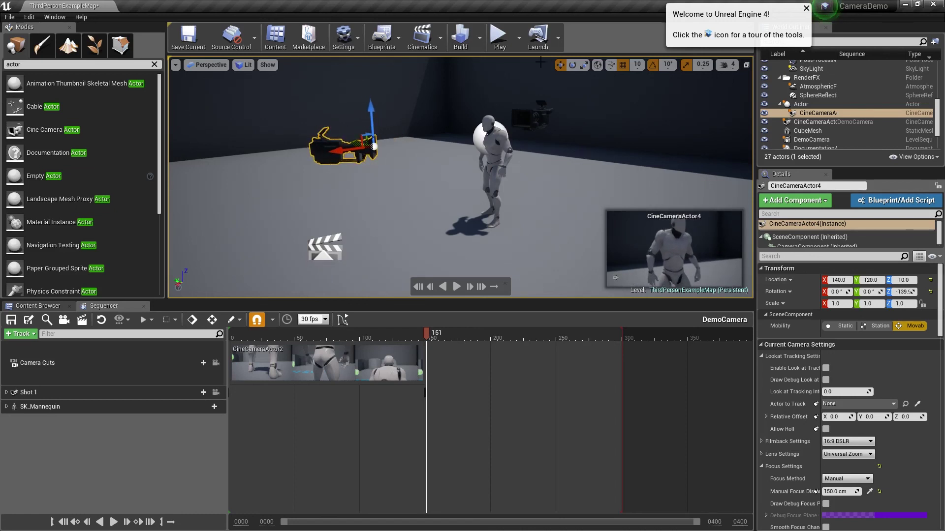
left_click(870, 492)
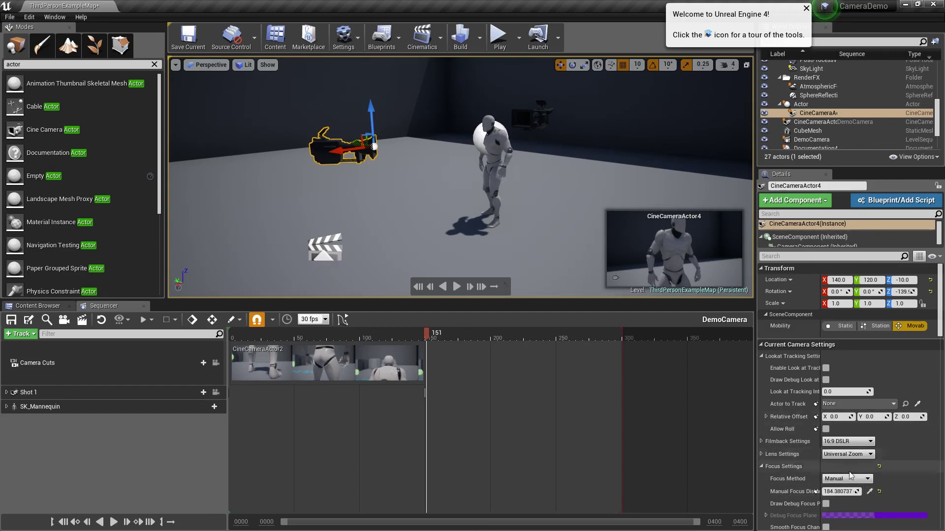
left_click(869, 491)
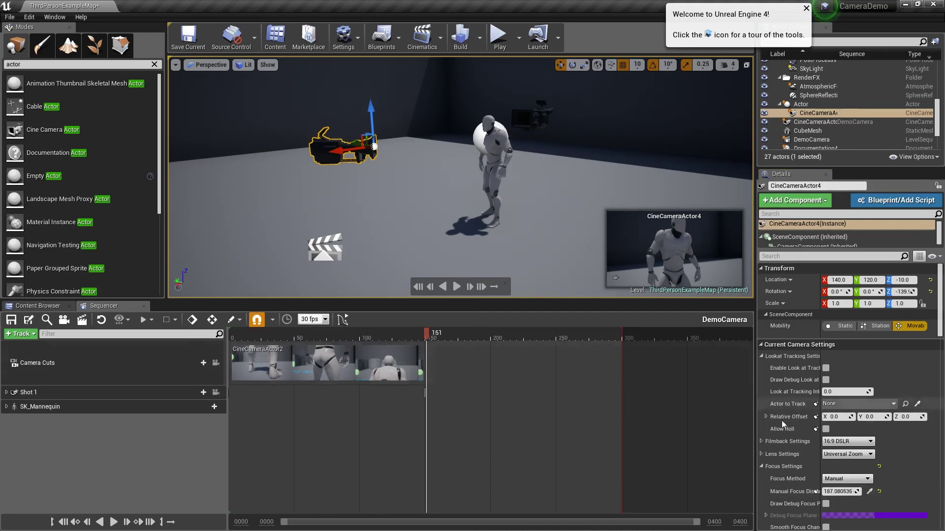